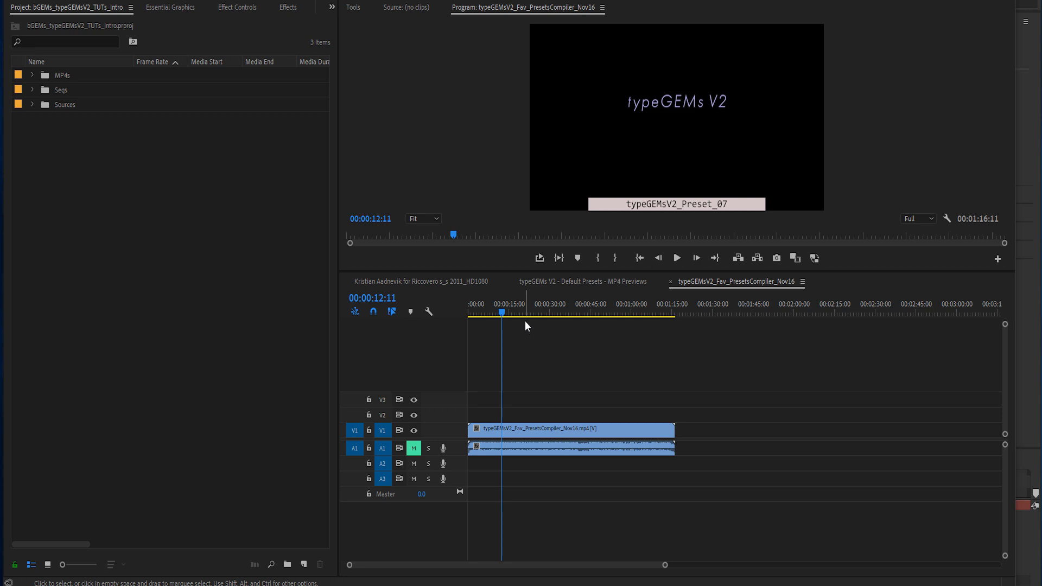
Place the bGEMs - typeGEMs V2 - 2x08 template on track V3 of the typeGEMsV2_Fav_PresetsCompiler_Nov16 sequence and preview it
click(507, 428)
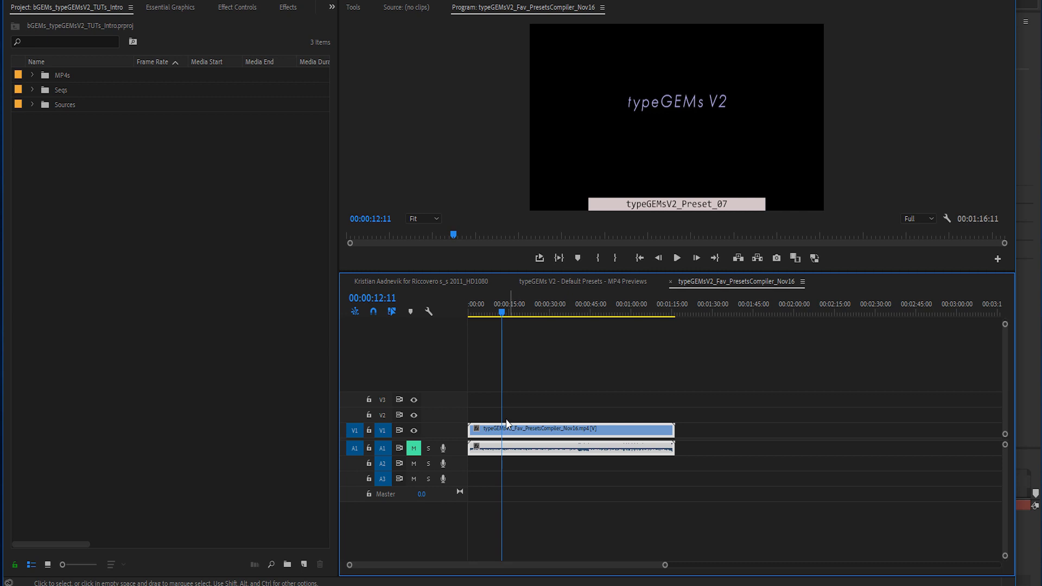
key(alt+g)
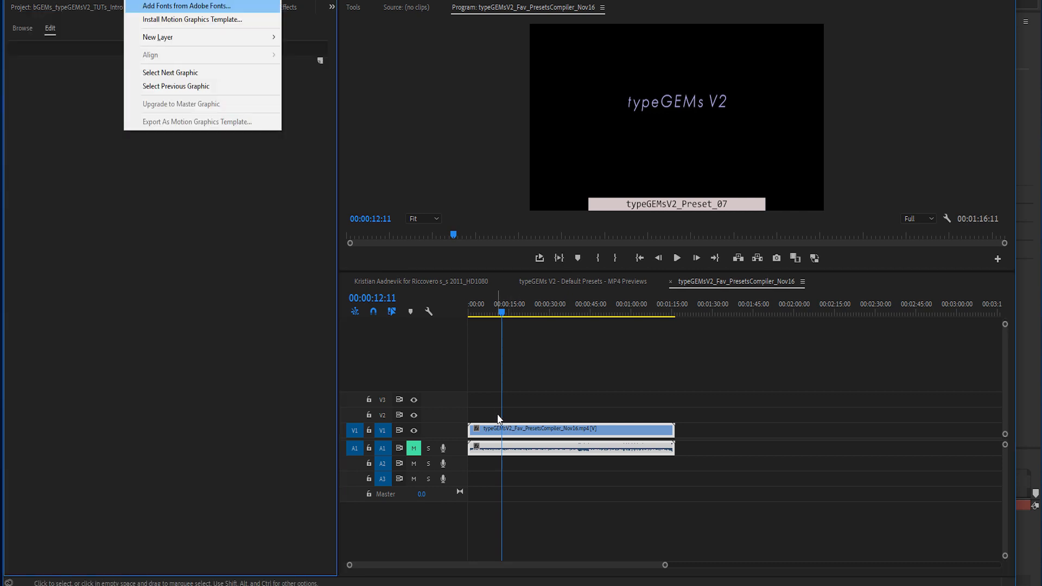
key(Escape)
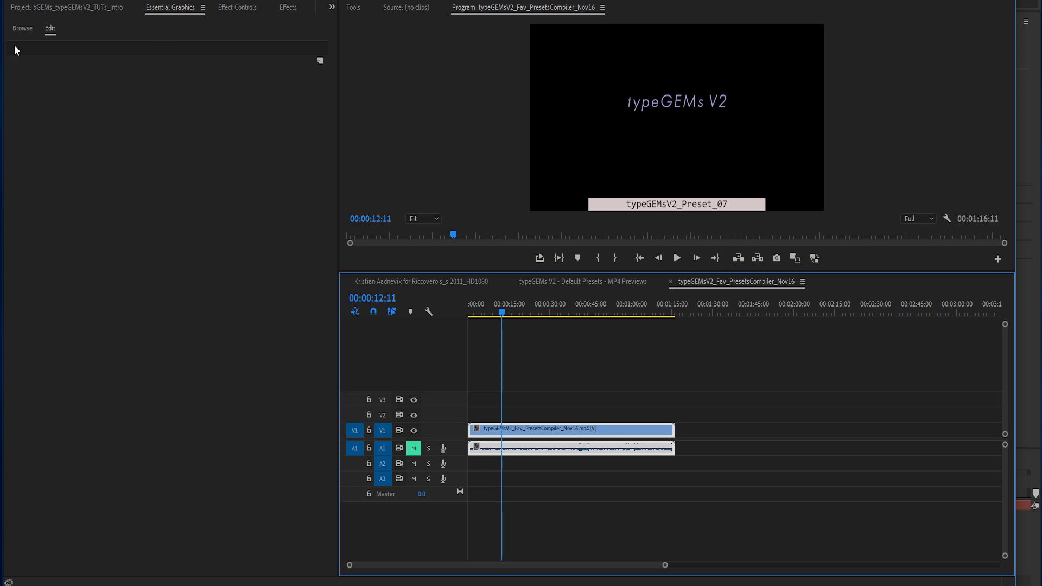
click(23, 29)
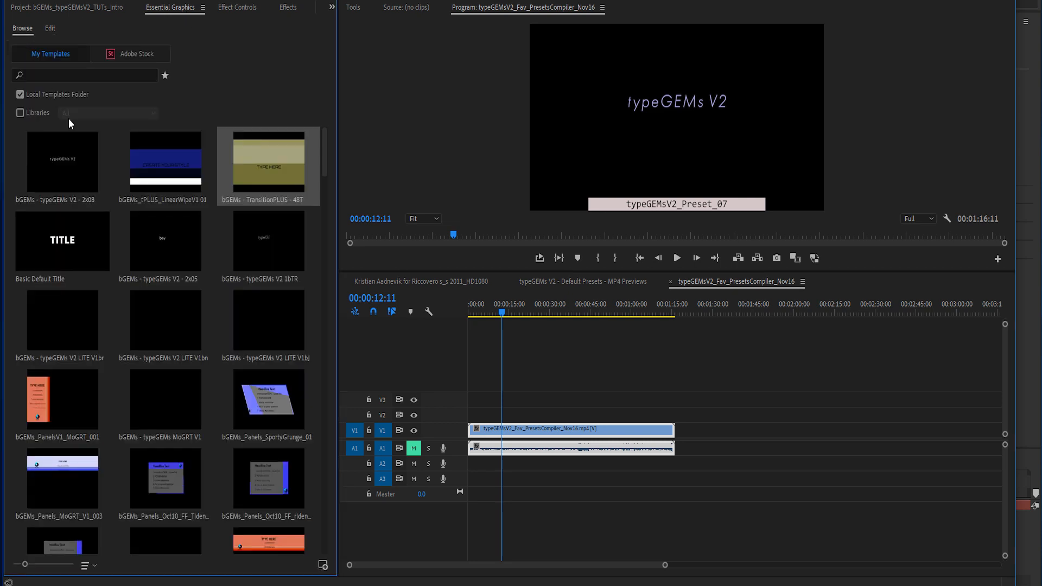
drag(62, 161, 503, 408)
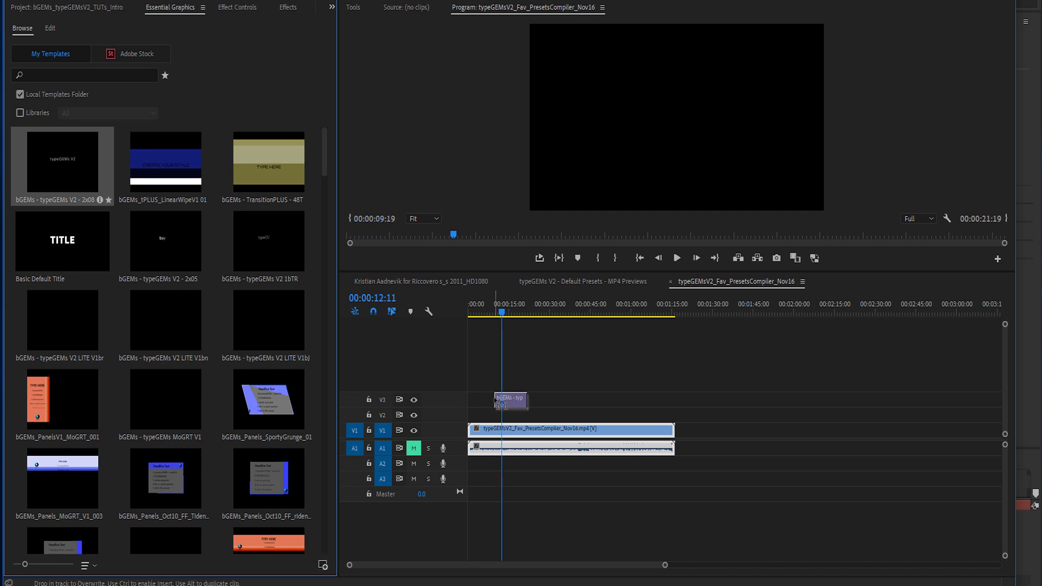
click(496, 312)
drag(496, 311, 514, 320)
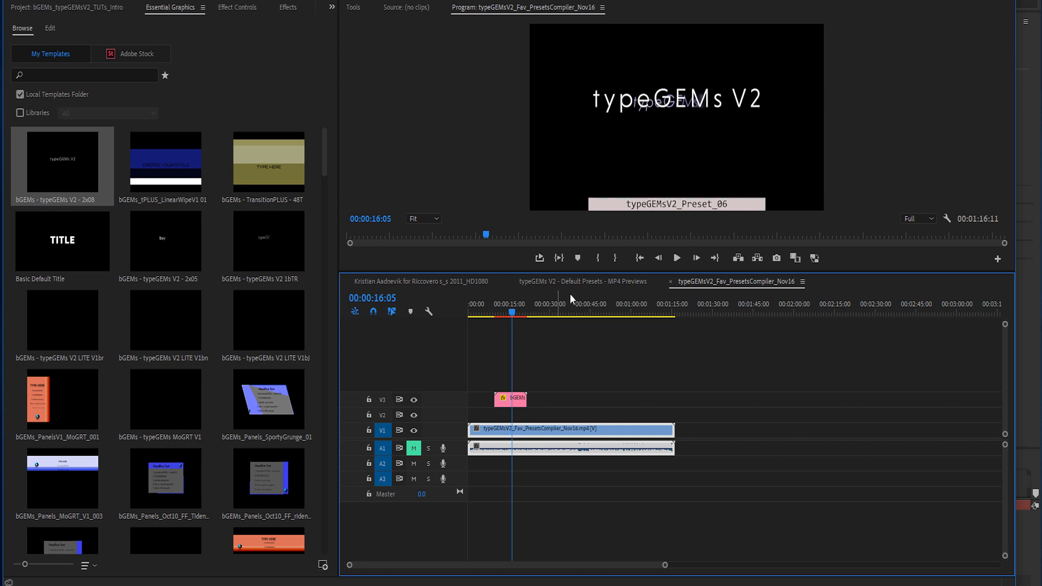
Place the bGEMs - typeGEMs V2 - 2x08 template on track V4 of the Riccovero HD1080 sequence at about 00:00:01:18 and preview it
click(451, 280)
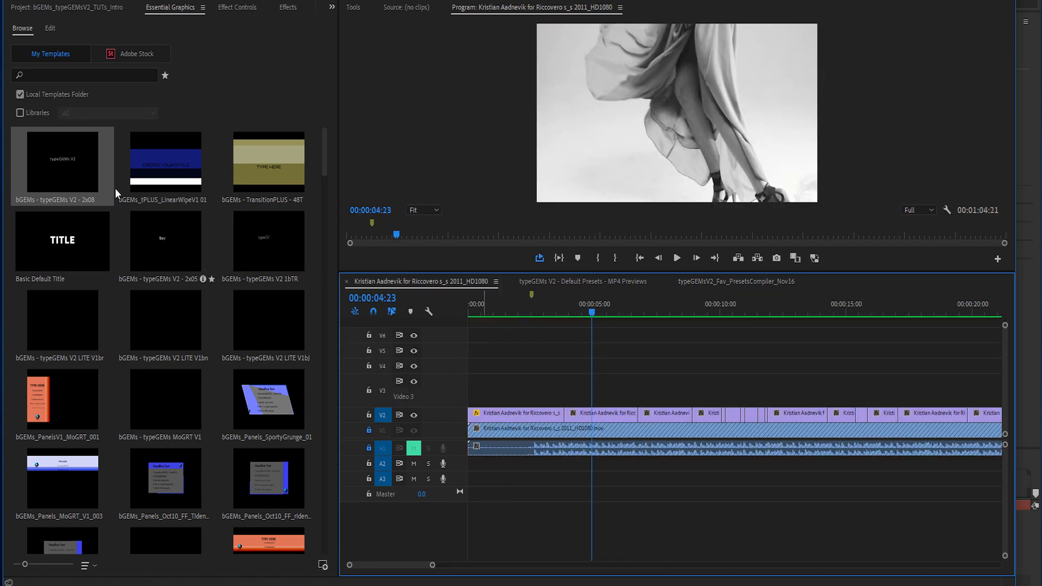
drag(54, 187, 514, 374)
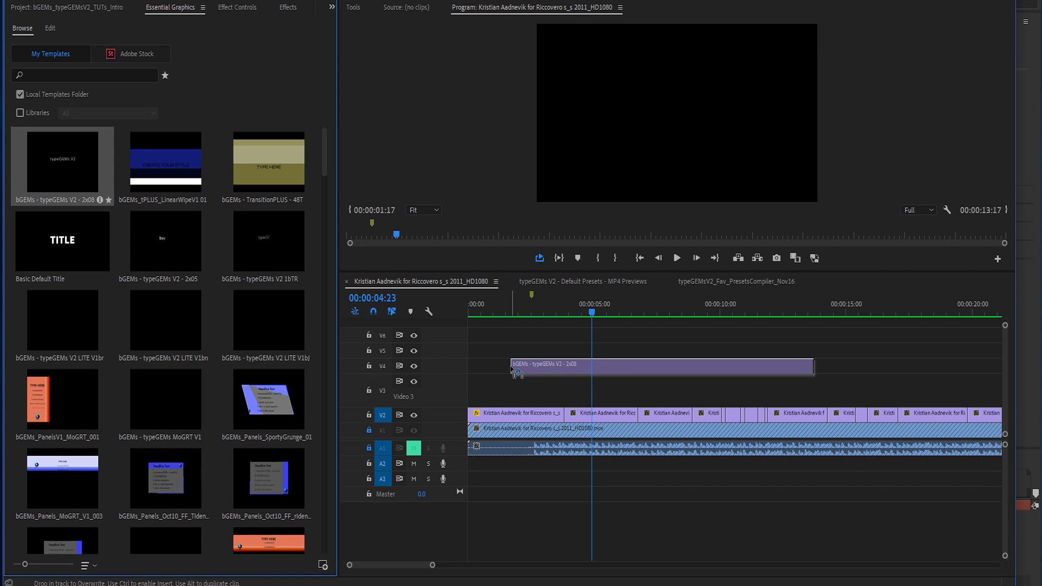
drag(515, 373, 515, 373)
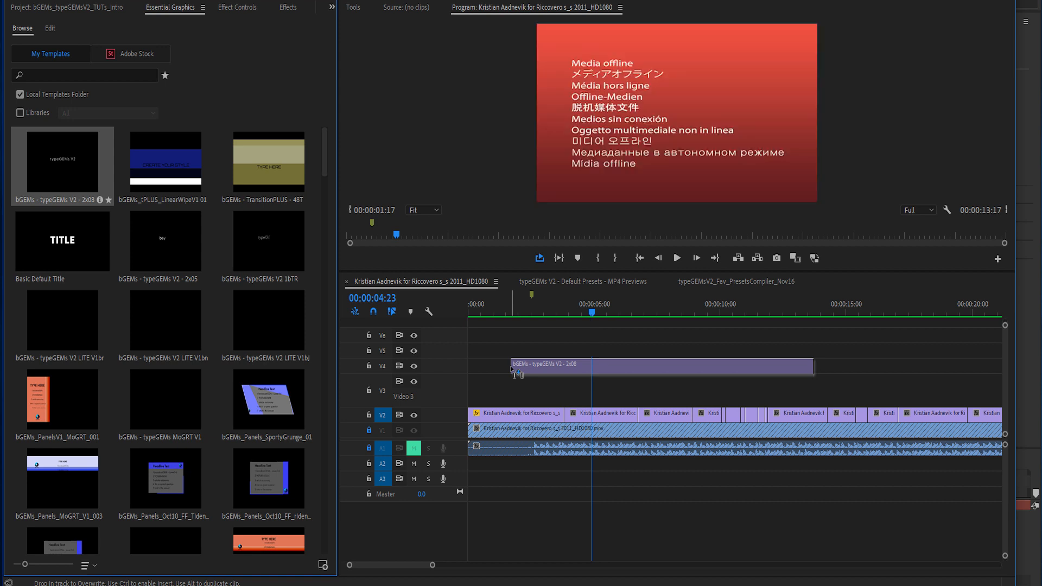
click(512, 309)
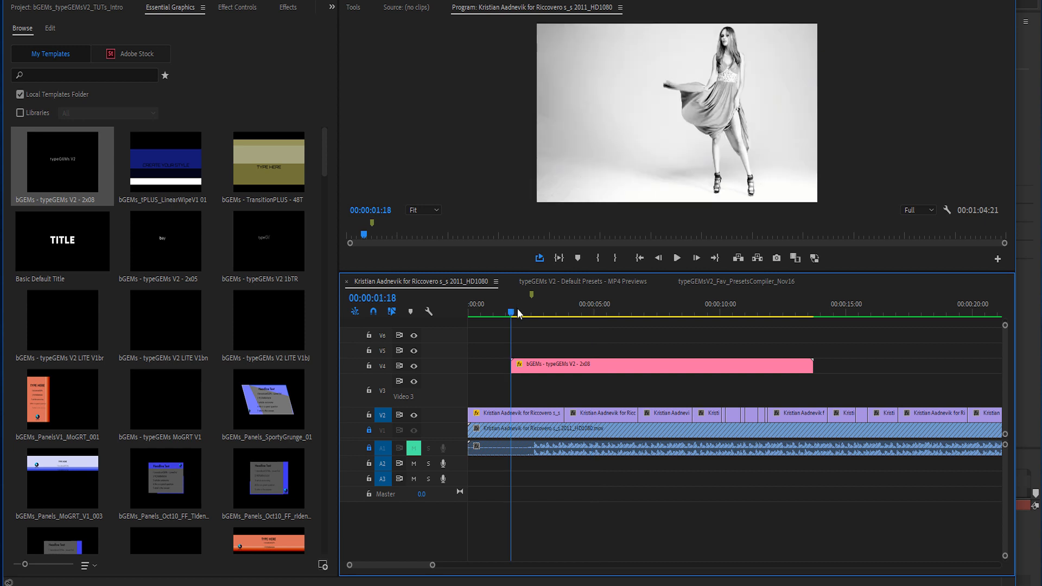
click(564, 312)
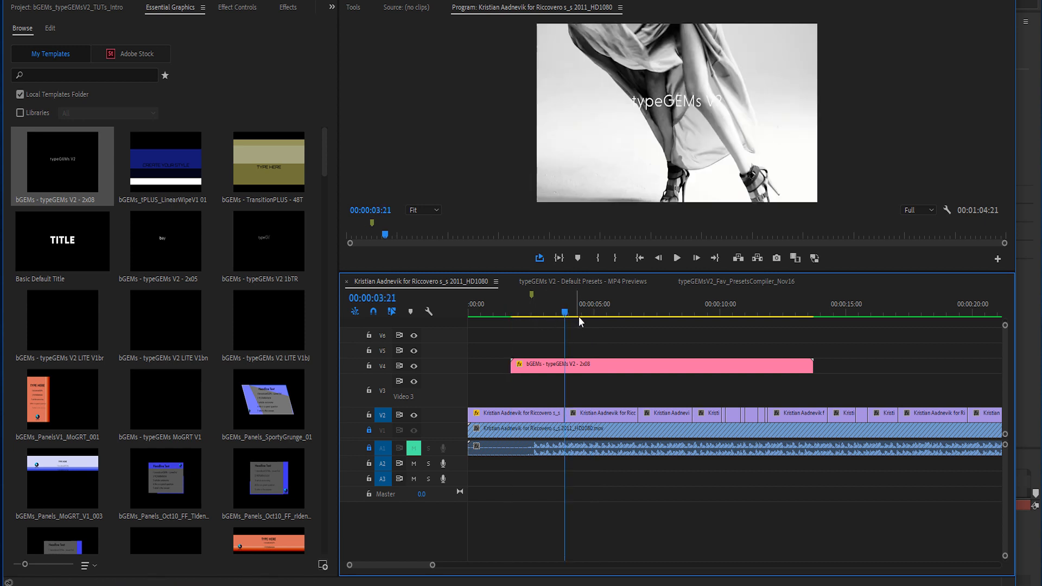
Show the placed template's Appearance properties with the playhead at 00:00:05:02
click(50, 28)
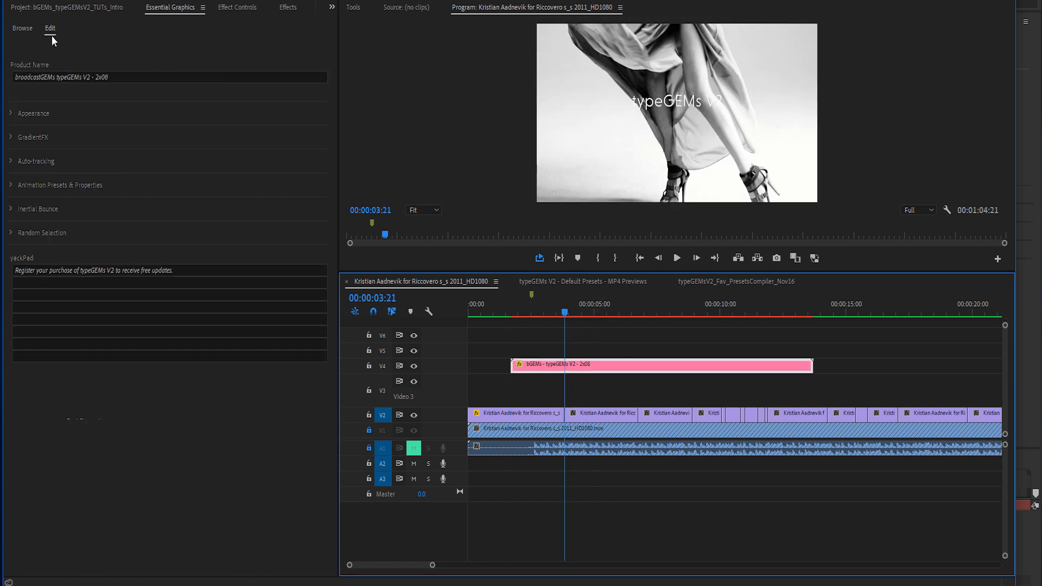
drag(510, 308, 596, 309)
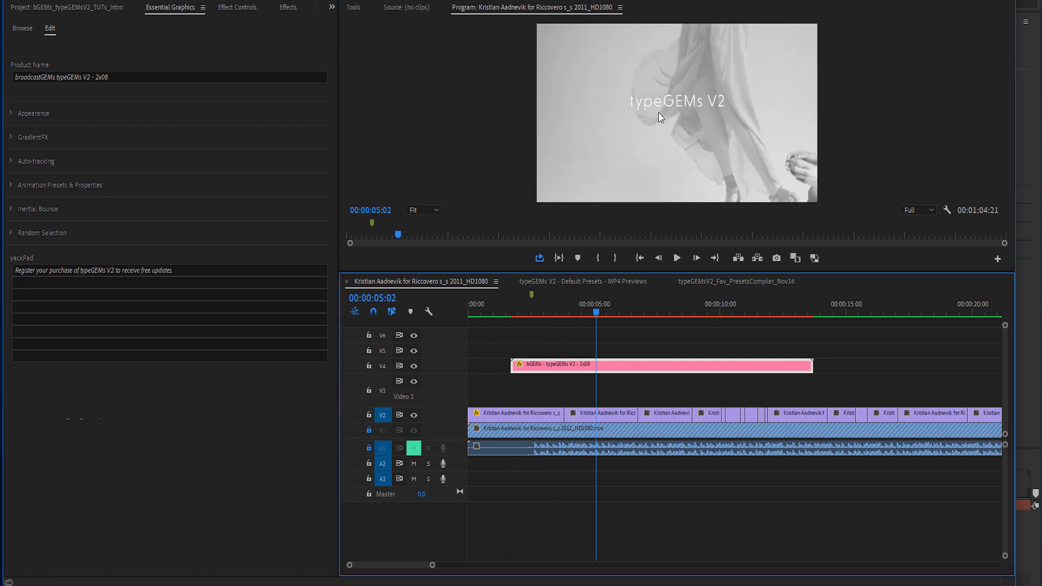
click(7, 114)
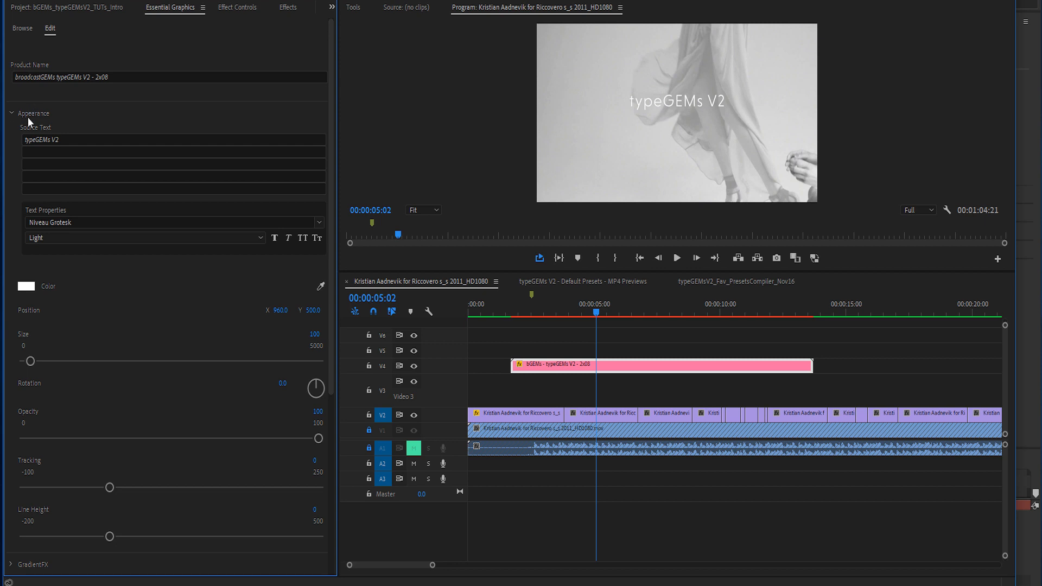
click(12, 114)
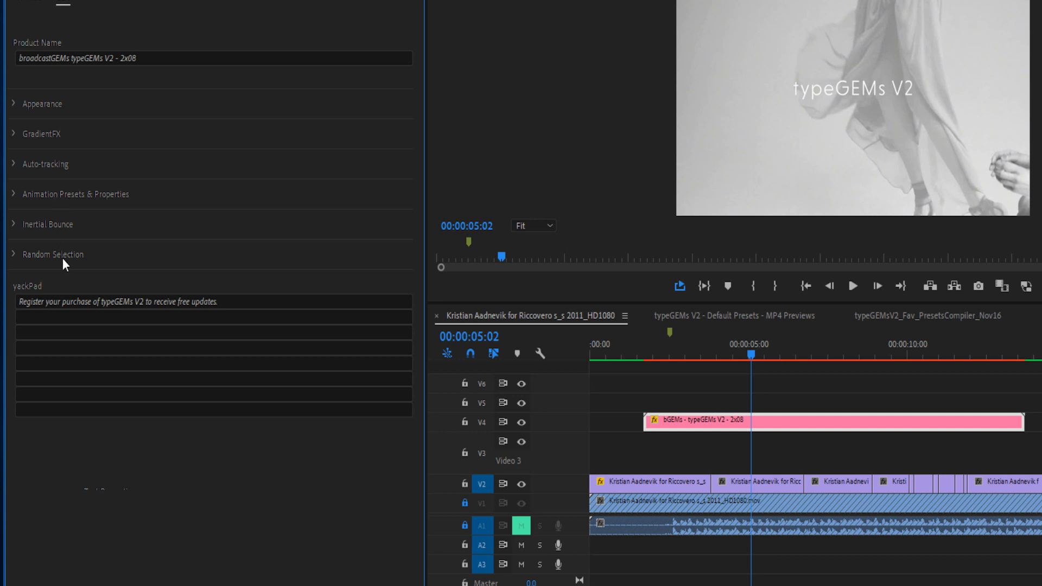
click(15, 105)
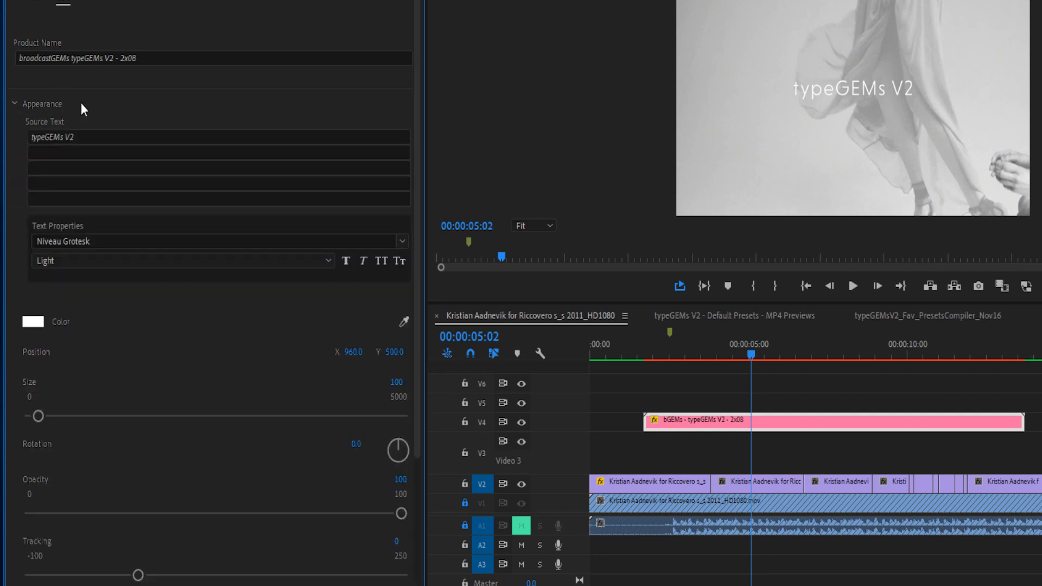
Change the first line of the template's source text to "Why Am I Here"
click(64, 138)
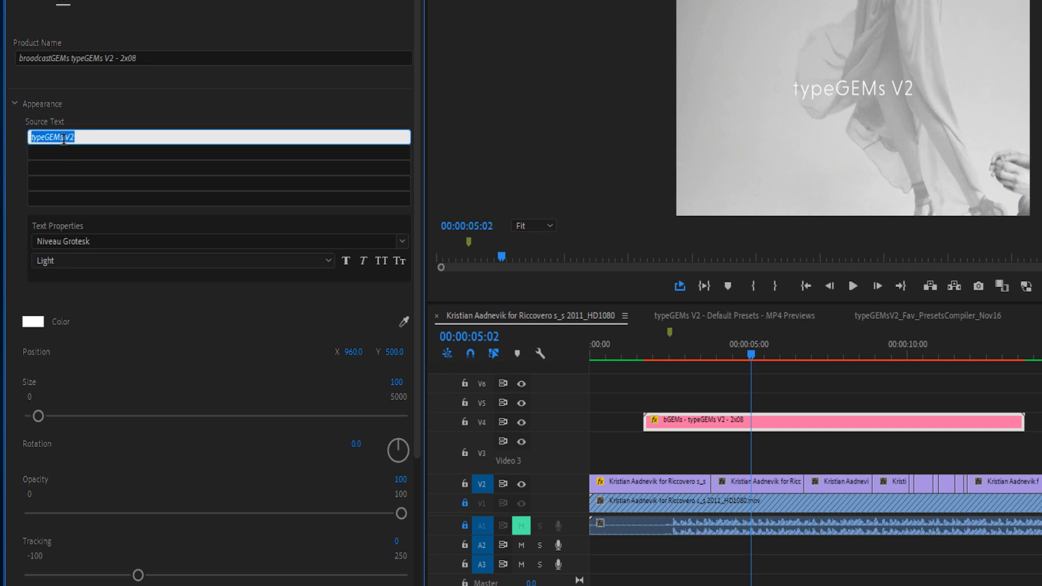
text(Why am I here)
key(Left)
key(Left)
key(Left)
key(Left)
key(shift+Right)
text(H)
key(shift+Right)
text(A)
click(238, 310)
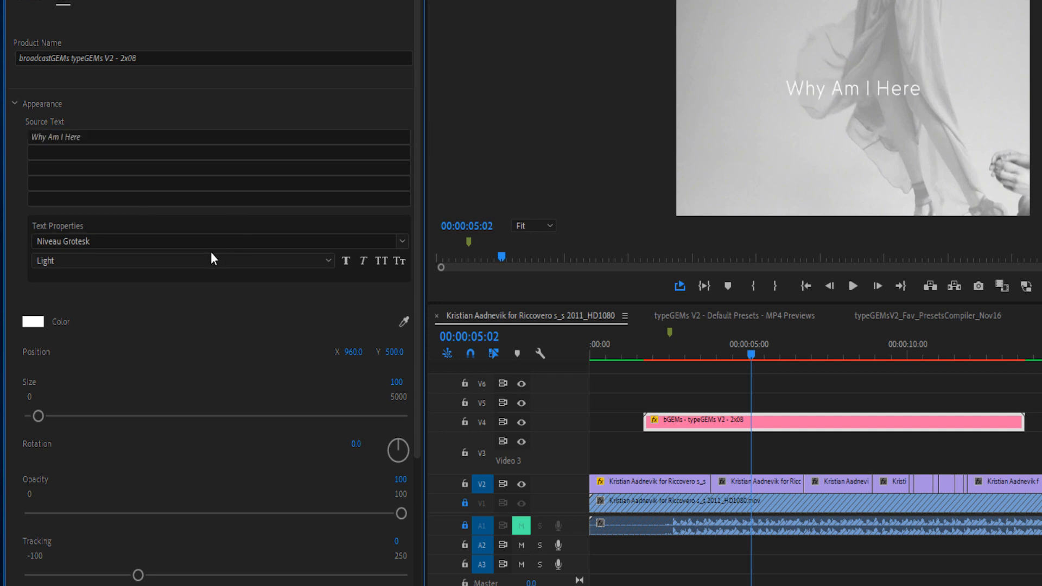
Set the title's Y position to 478 and tighten its tracking to -10
mouse_move(395, 353)
mouse_down()
mouse_move(327, 352)
mouse_move(419, 352)
mouse_move(383, 352)
mouse_up()
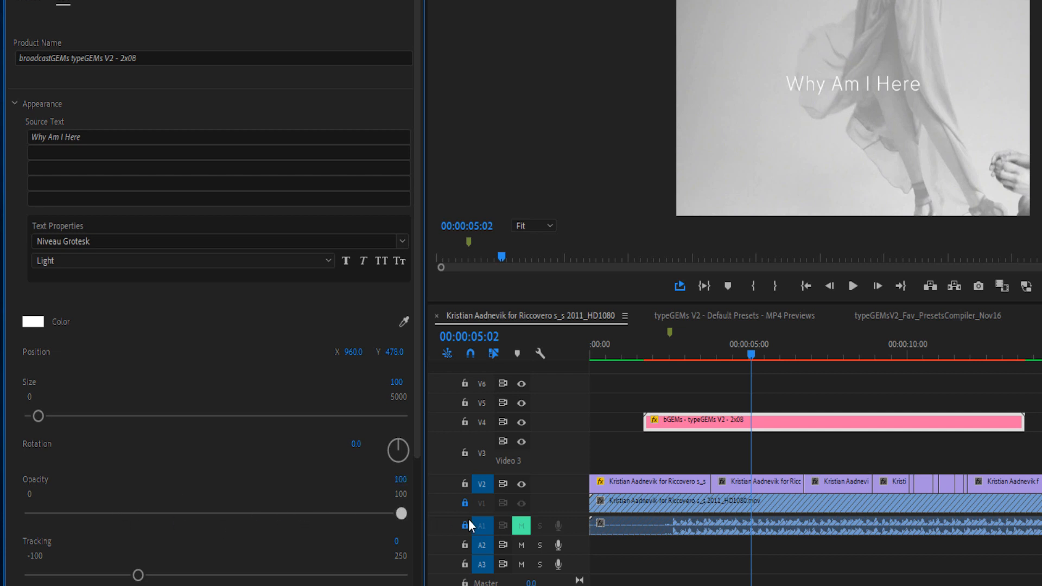
click(734, 188)
key(equal)
key(equal)
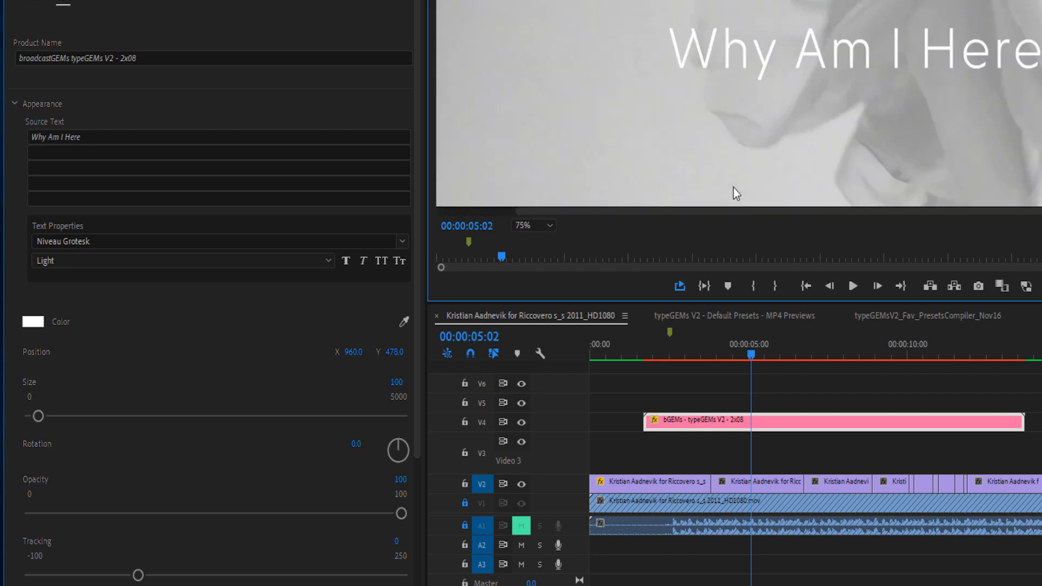
click(395, 542)
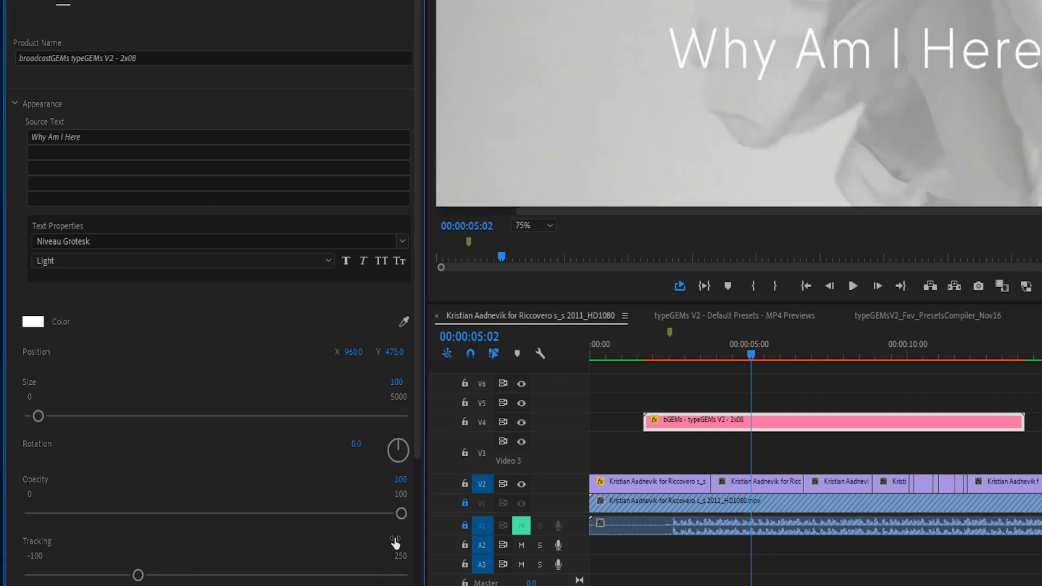
text(-5)
key(Return)
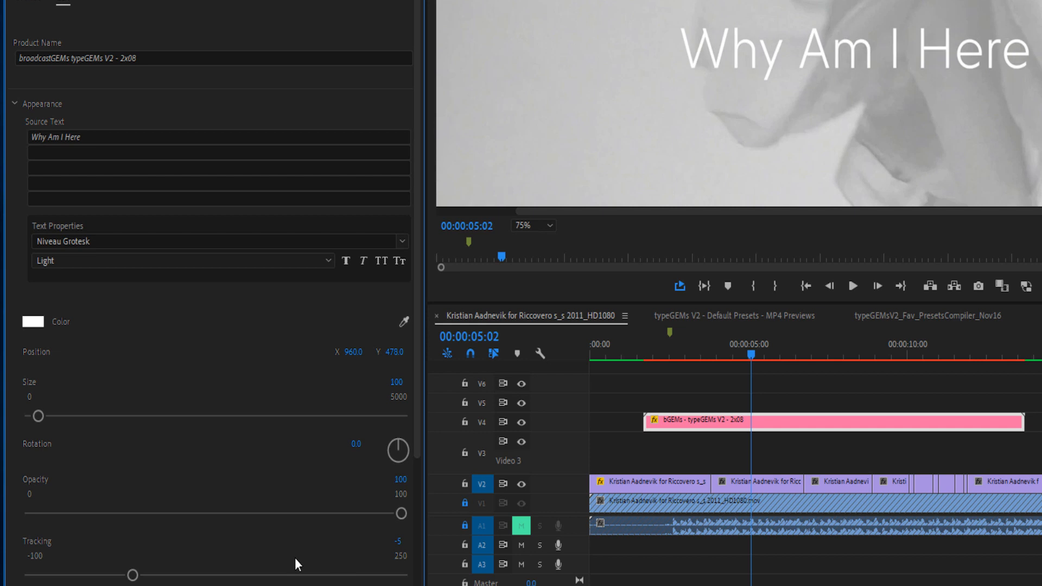
mouse_move(132, 574)
mouse_down()
mouse_move(107, 570)
mouse_move(126, 583)
mouse_up()
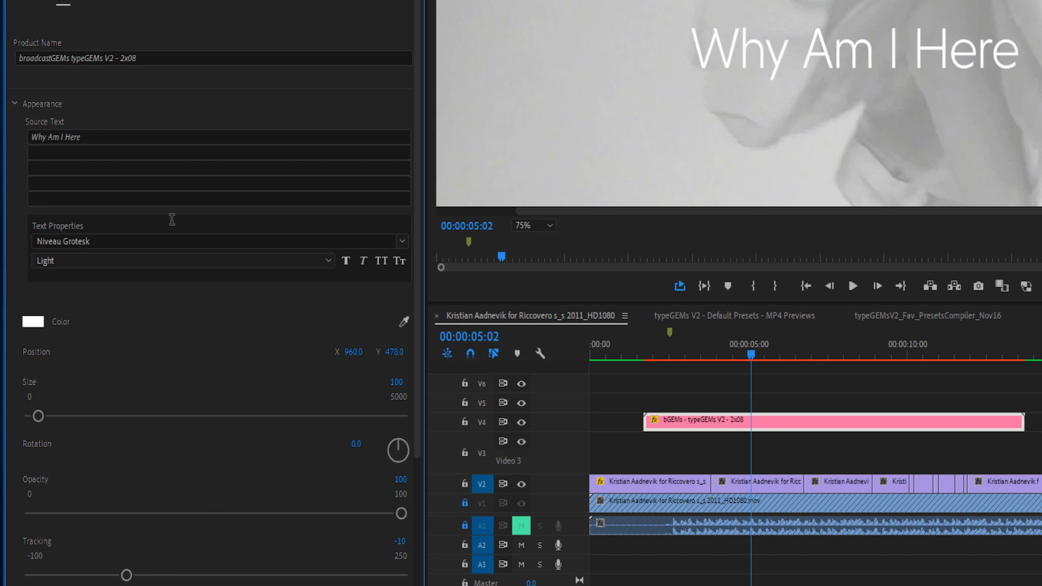
Copy the "Why Am I Here" text into the second and third source text lines
click(60, 152)
click(64, 172)
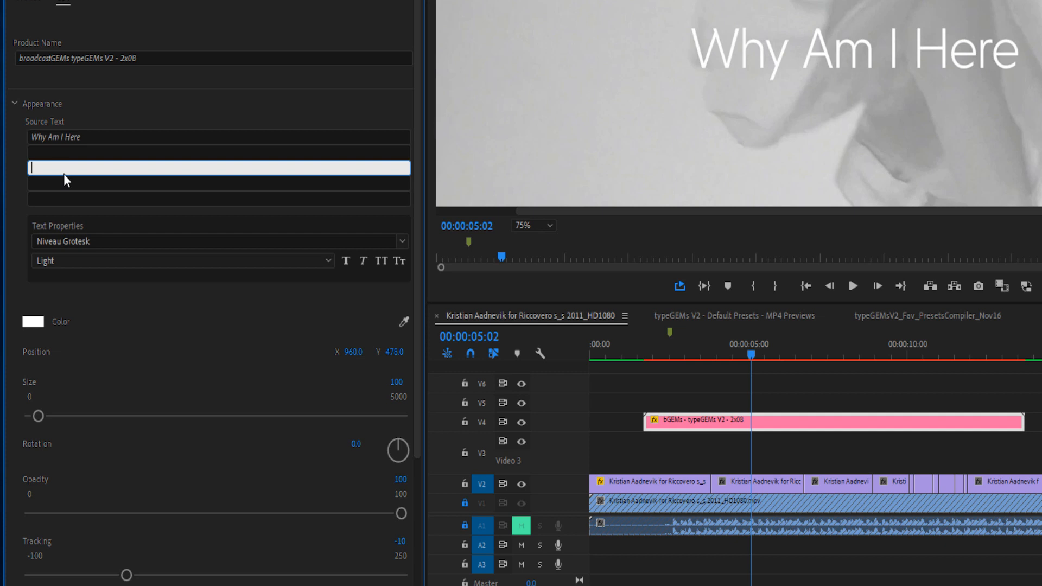
triple_click(54, 138)
key(ctrl+c)
click(59, 152)
key(ctrl+v)
click(56, 167)
key(ctrl+v)
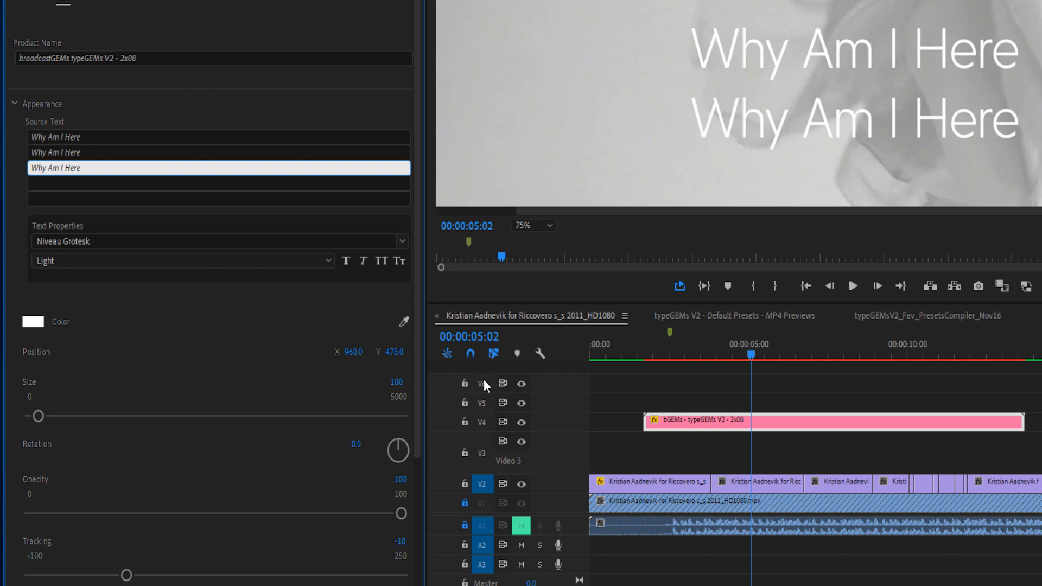
click(571, 356)
click(779, 132)
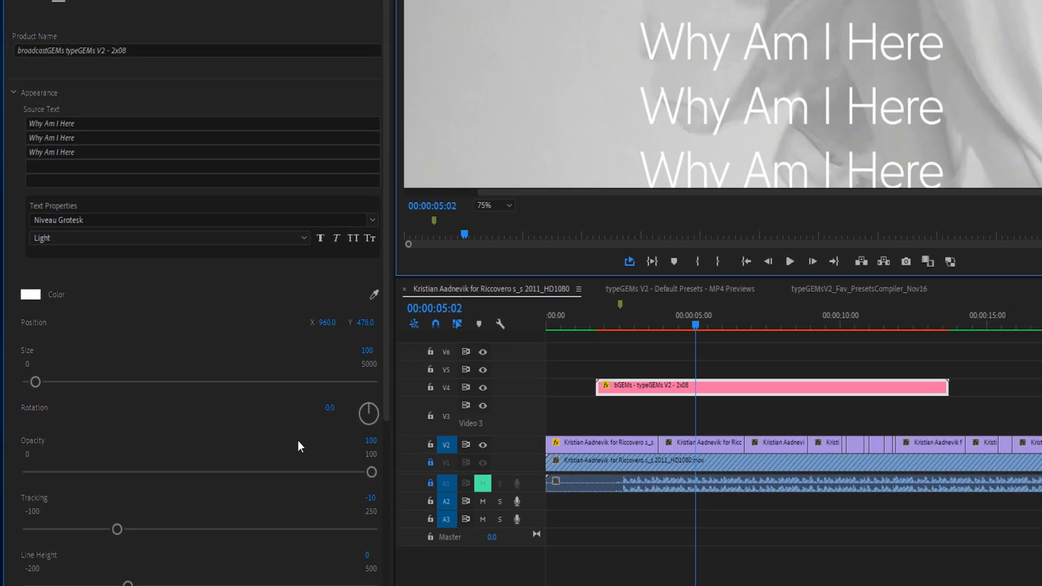
Try a line height of -20 on the three-line title and reset it to 0
mouse_move(128, 584)
mouse_down()
mouse_move(96, 584)
mouse_move(116, 584)
mouse_up()
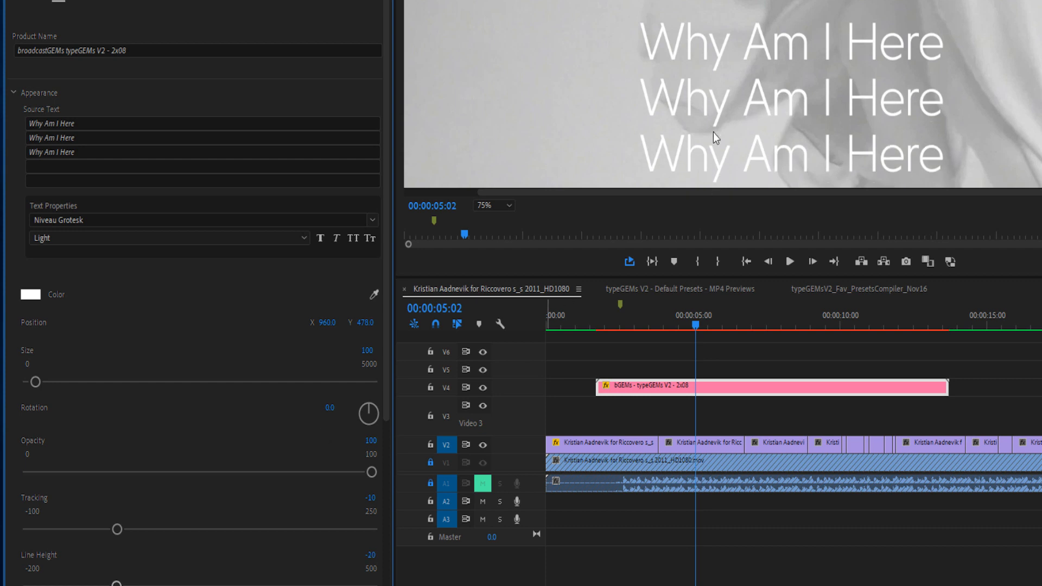
click(370, 554)
text(0)
key(Return)
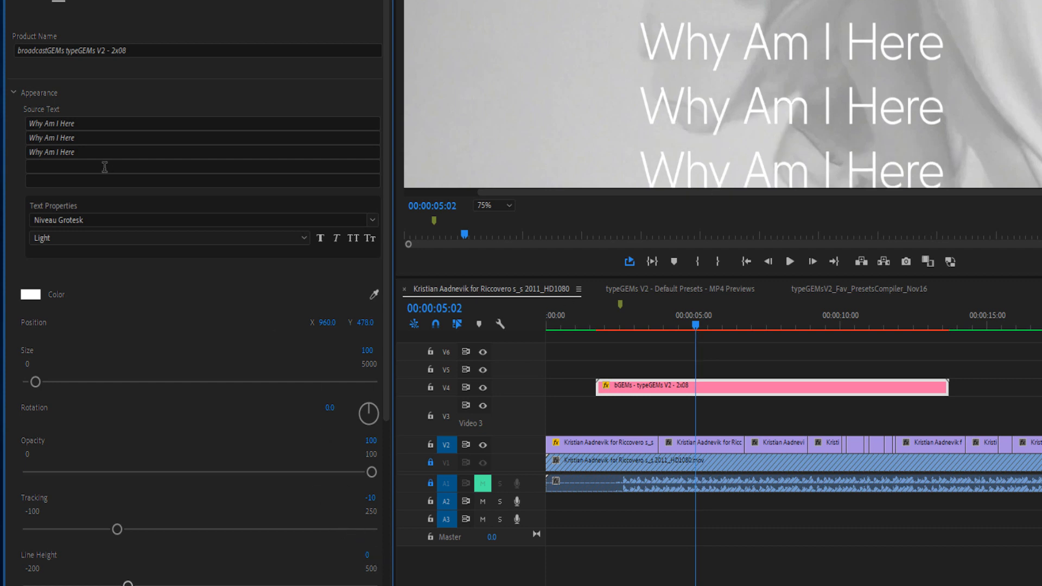
Clear the third and second source text lines of the title
click(81, 152)
key(BackSpace)
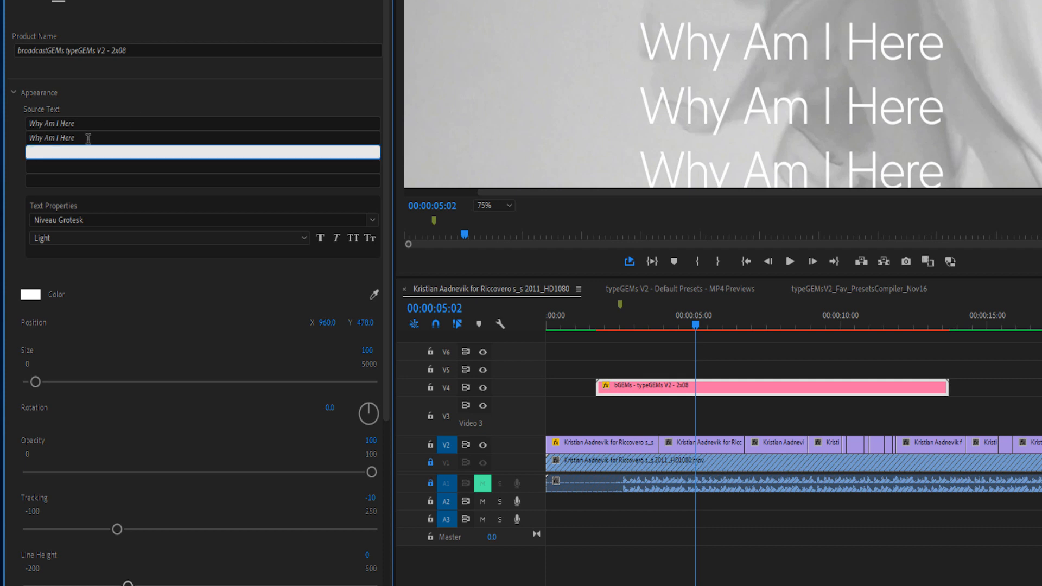
click(88, 138)
key(BackSpace)
click(92, 125)
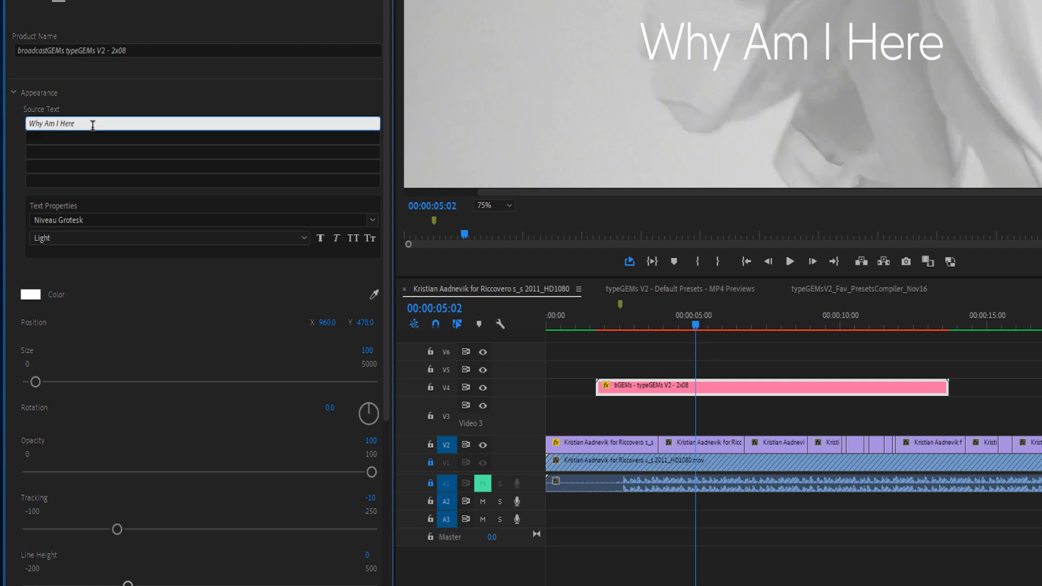
click(25, 112)
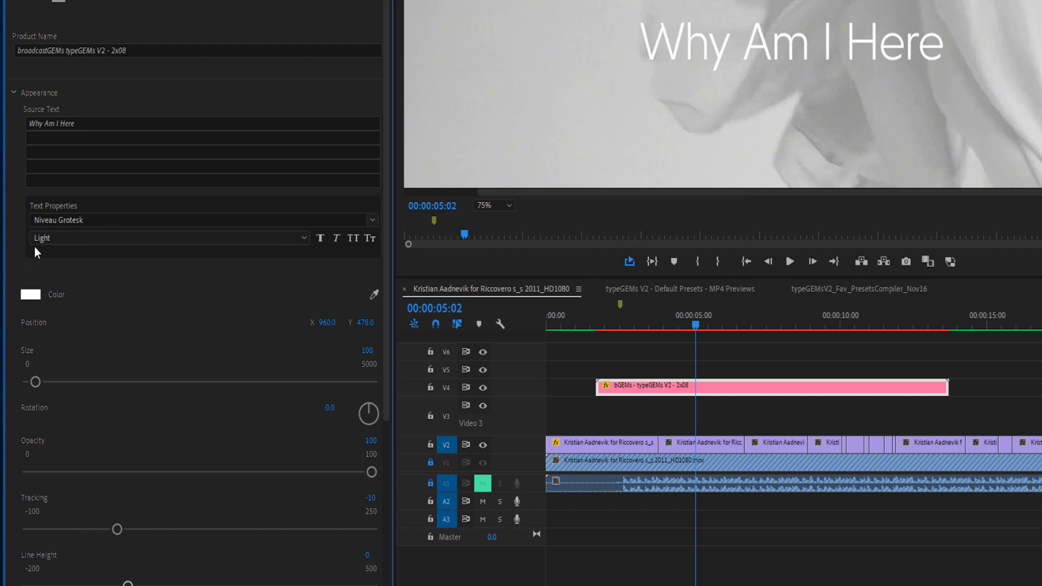
Try the Orbitron font on the title and undo the font change
click(304, 240)
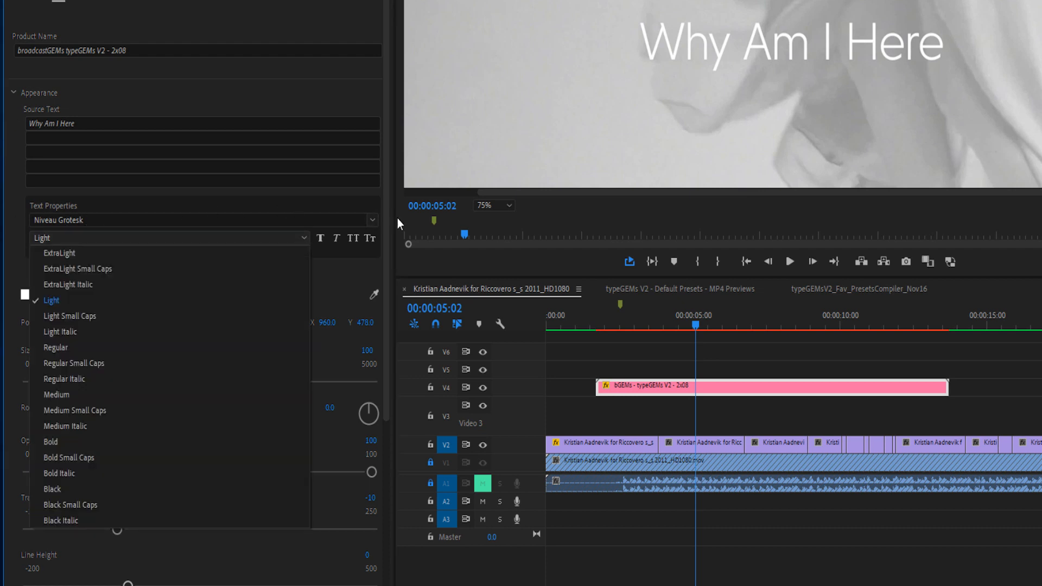
click(372, 220)
scroll(125, 380, down, 3)
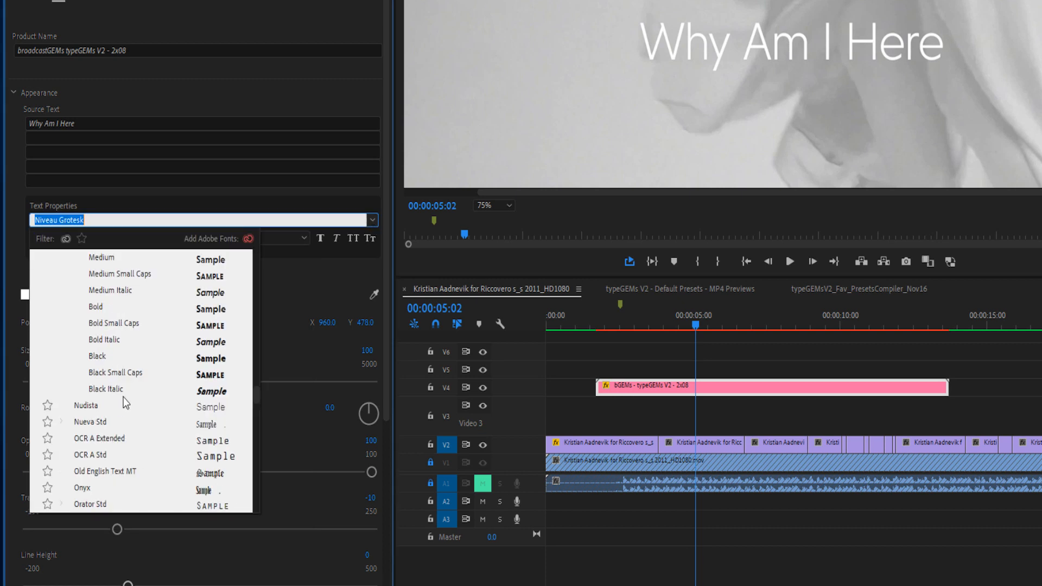
click(88, 472)
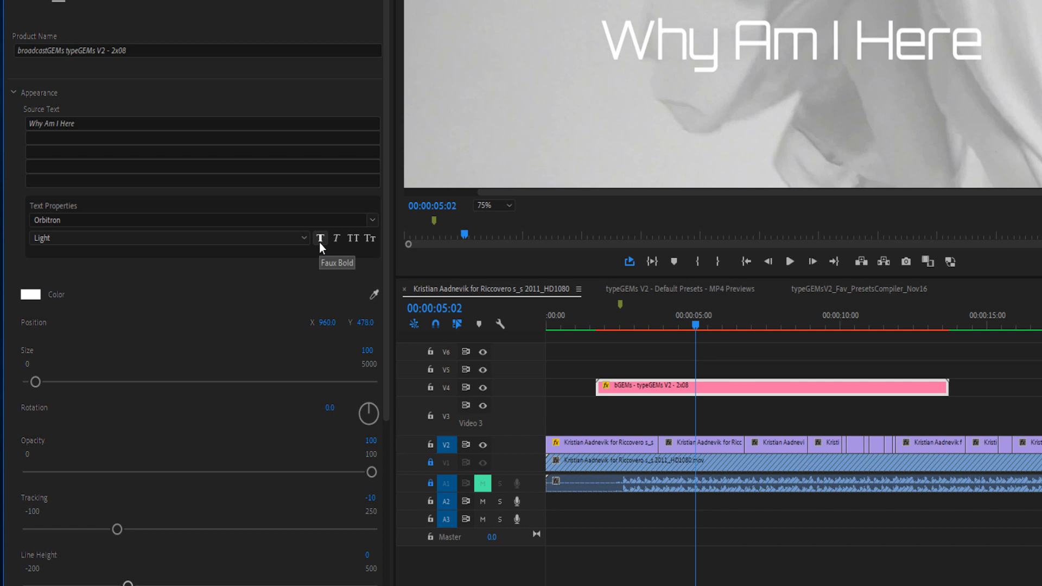
key(ctrl+z)
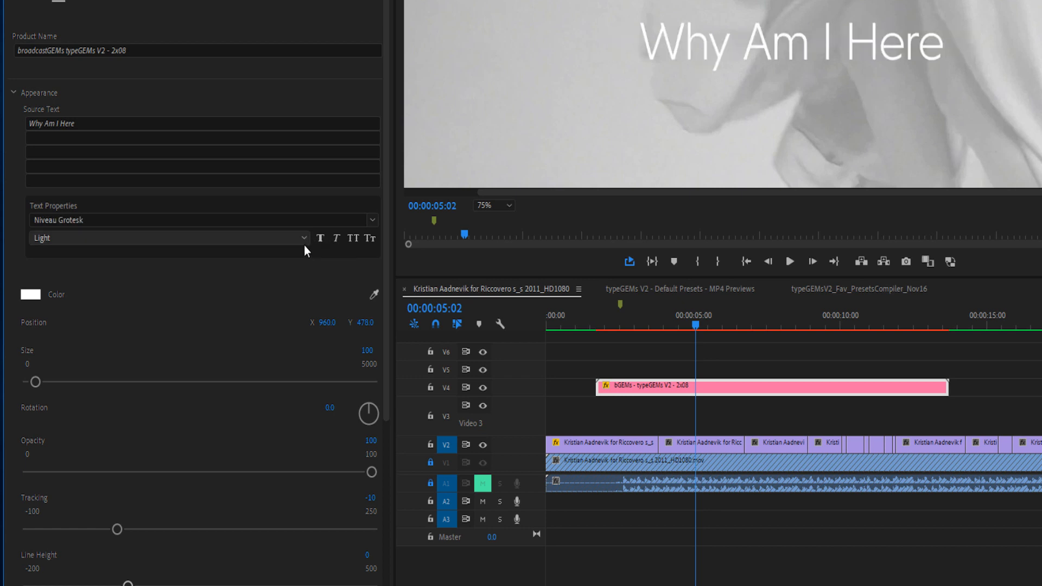
click(304, 242)
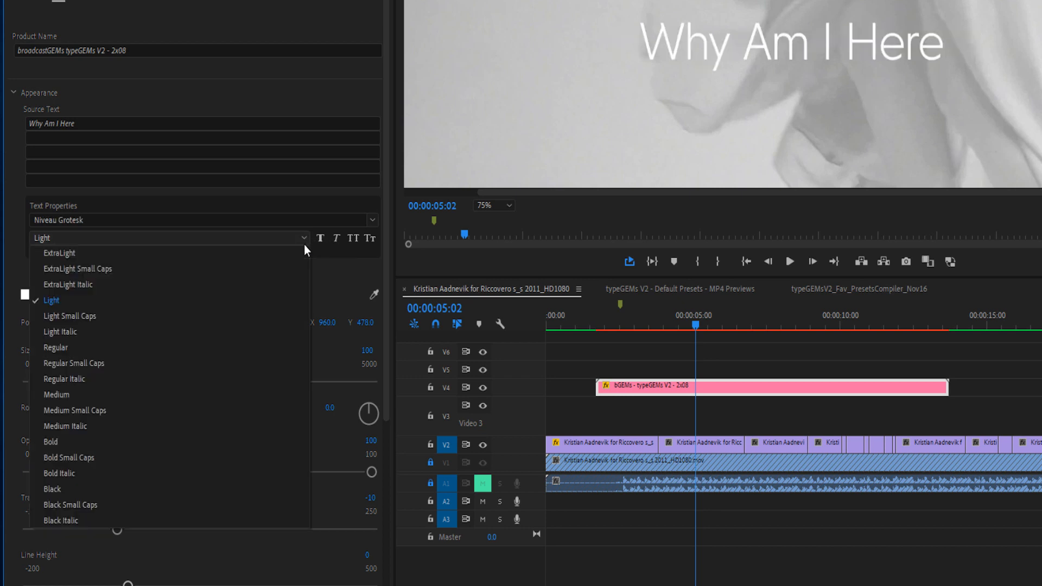
click(388, 258)
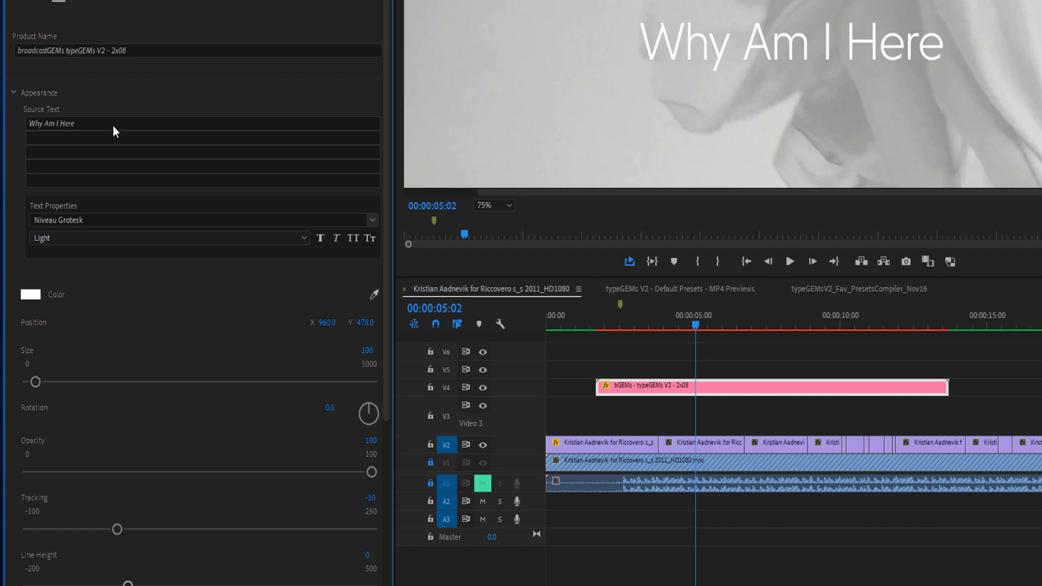
Apply gradient style 1 to the title text in the GradientFX settings
click(13, 92)
click(12, 123)
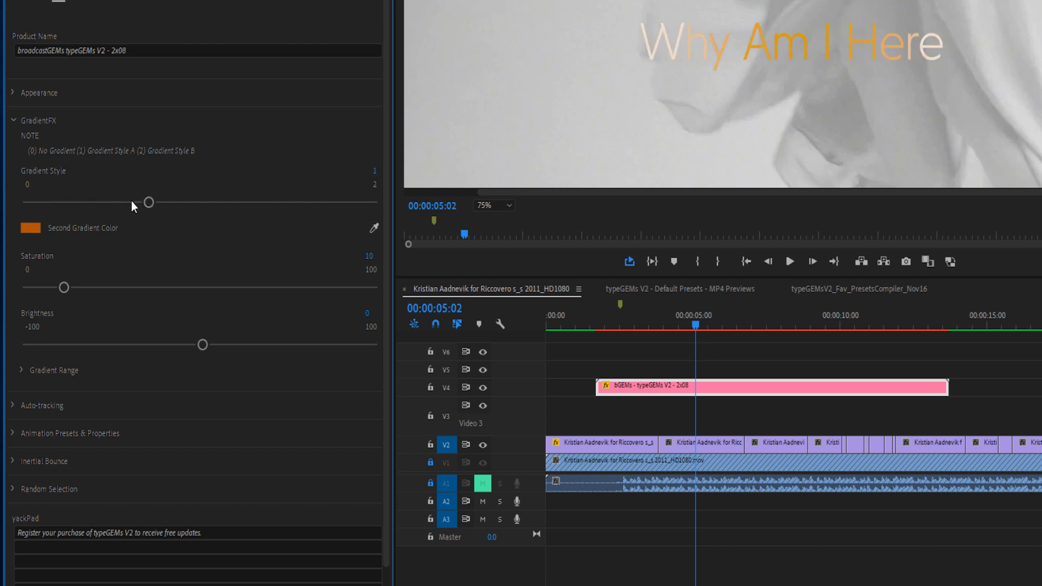
click(13, 94)
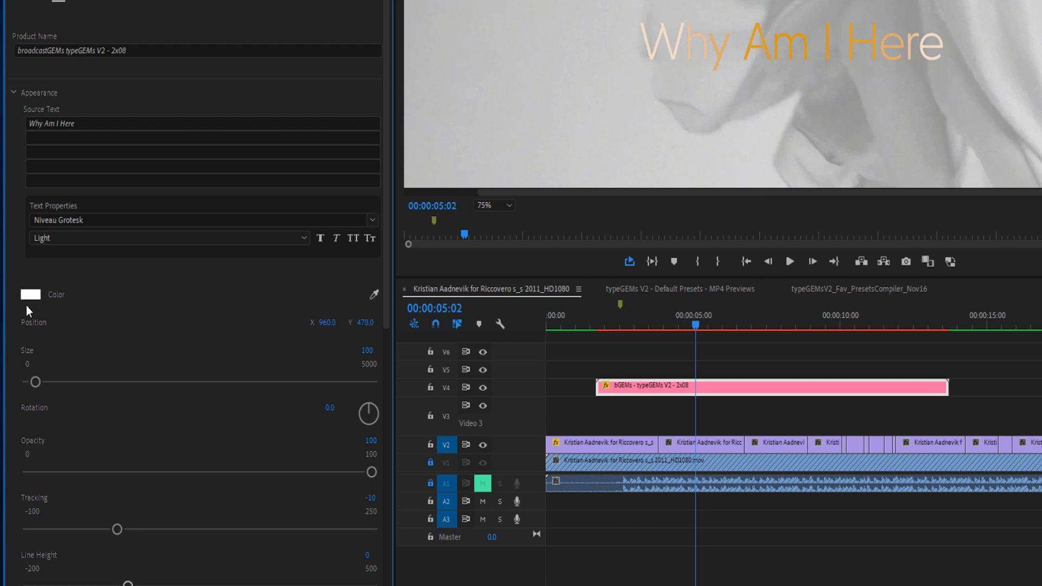
click(14, 95)
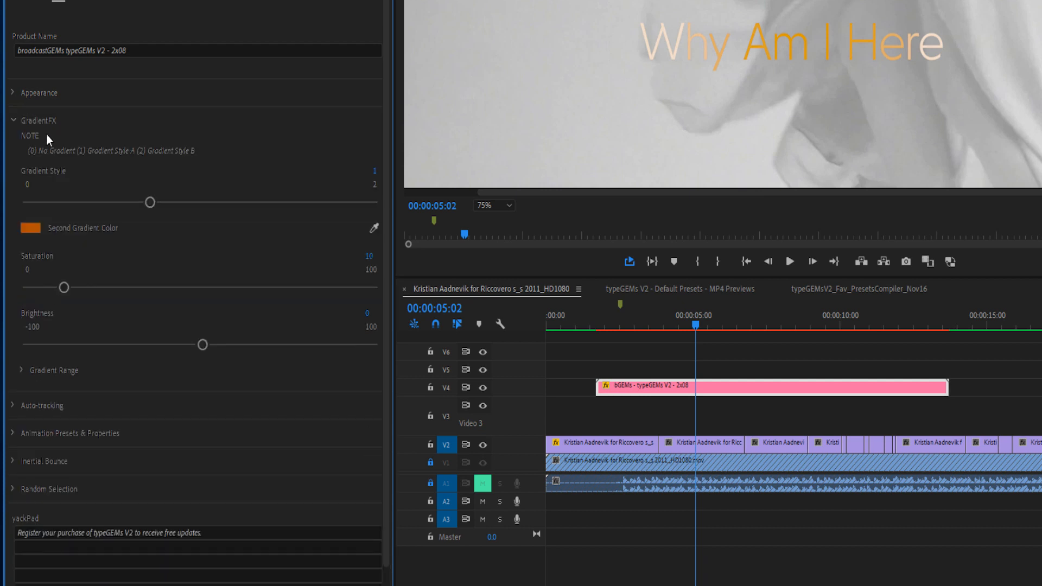
Change the title's second gradient color to dark blue and set the gradient style to 2
click(27, 228)
click(630, 335)
click(554, 305)
click(713, 219)
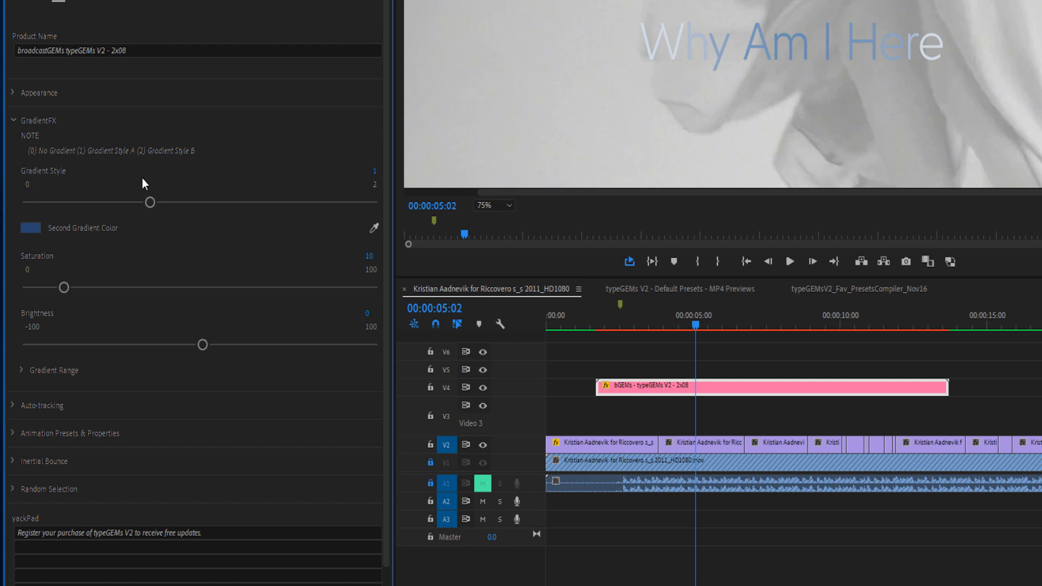
click(329, 202)
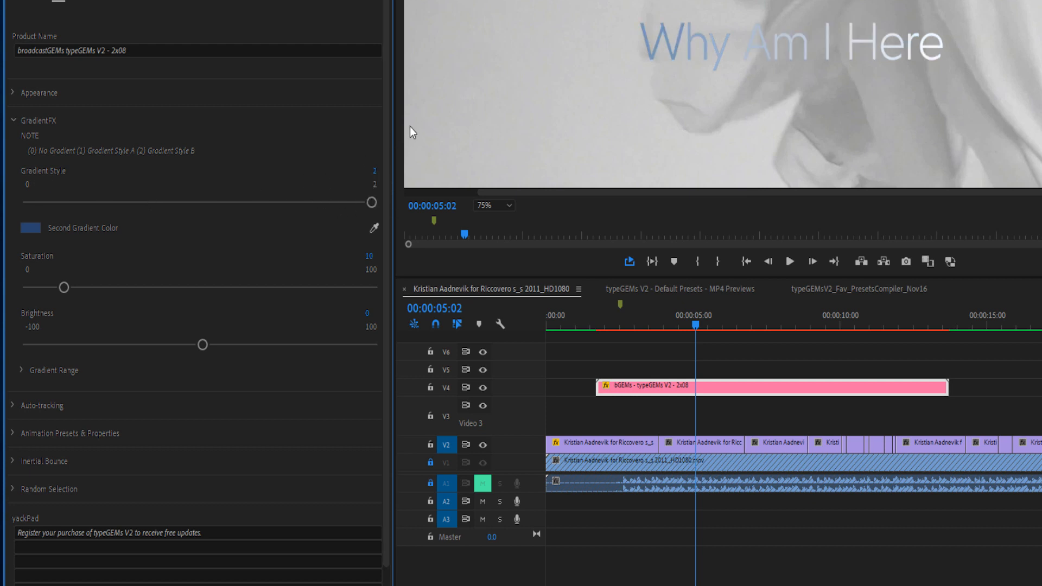
Expand the gradient range settings and set the gradient's saturation to 81 and brightness to 50
click(22, 369)
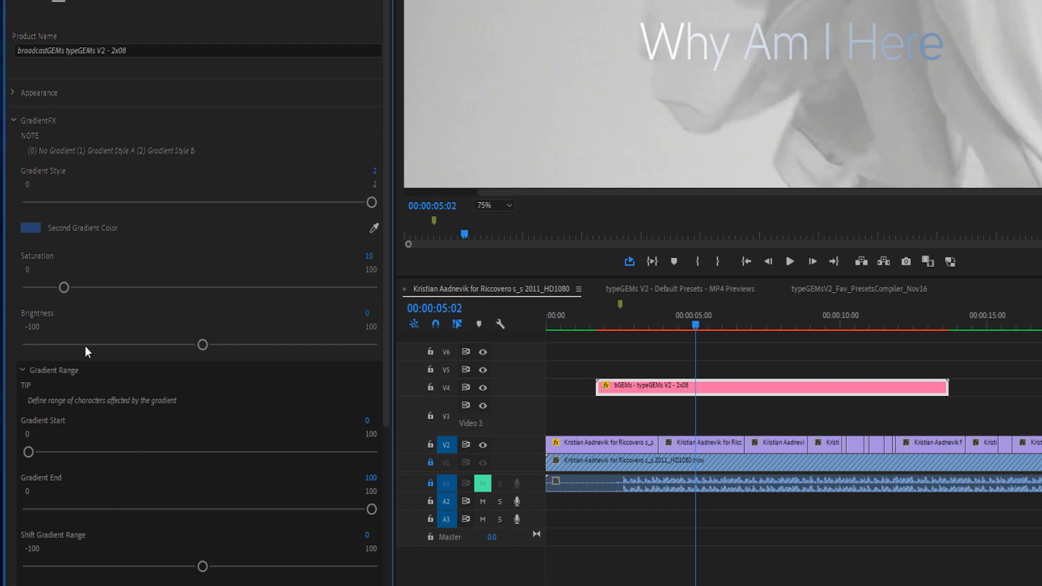
drag(113, 288, 294, 287)
click(180, 345)
drag(159, 343, 286, 345)
drag(184, 289, 307, 299)
Mark the sequence range from 00:00:01:05 to 00:00:14:23 around the title clip and play it in to out
drag(686, 323, 581, 324)
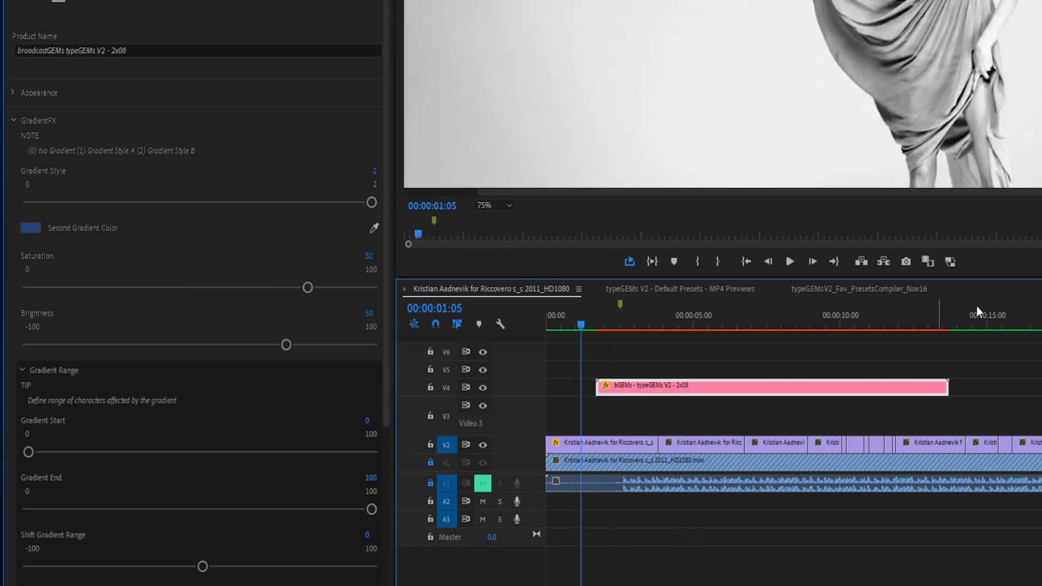
key(i)
click(986, 317)
key(o)
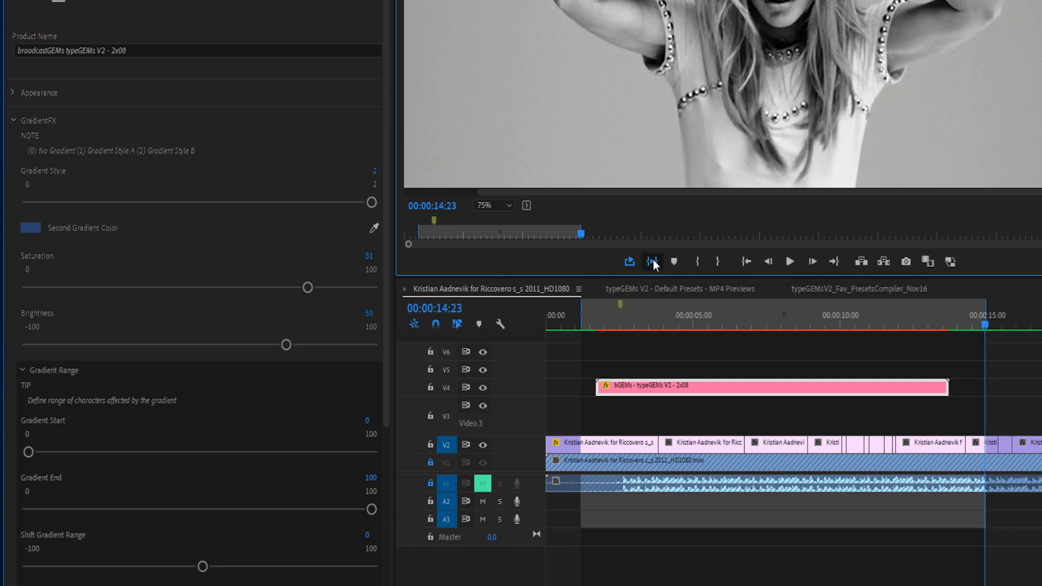
click(652, 262)
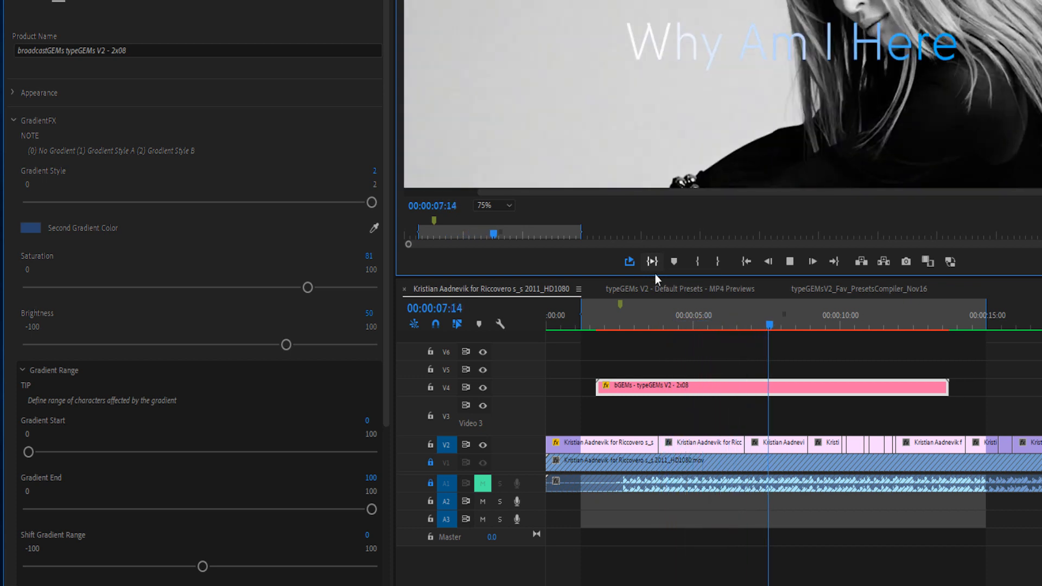
Park the playhead at 00:00:07:19 and set the title's Shift Gradient Range to -2
drag(648, 325, 774, 326)
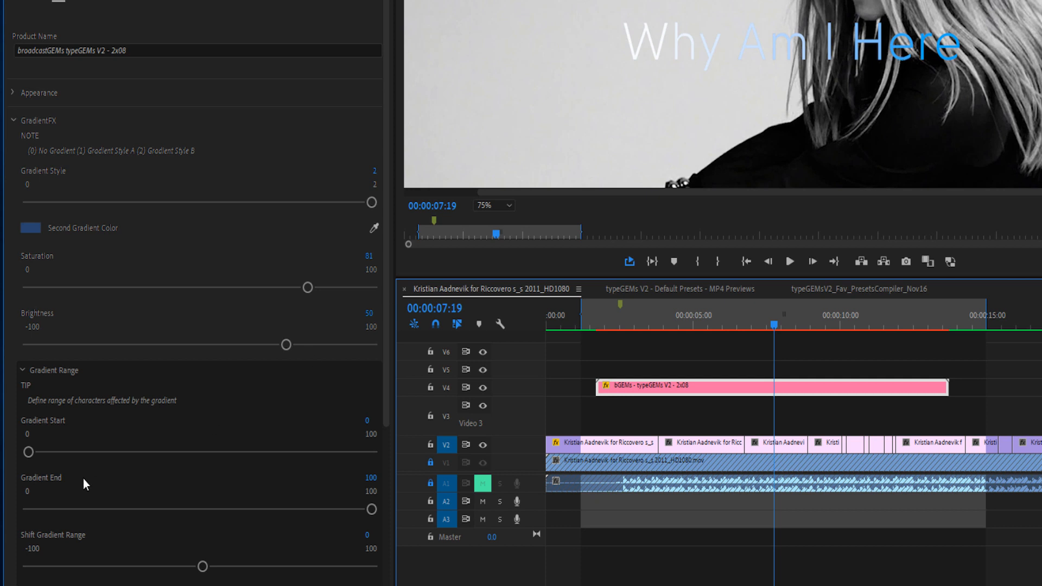
mouse_move(30, 452)
mouse_down()
mouse_move(157, 464)
mouse_move(19, 455)
mouse_up()
mouse_move(192, 570)
mouse_down()
mouse_move(321, 566)
mouse_move(116, 566)
mouse_move(197, 566)
mouse_up()
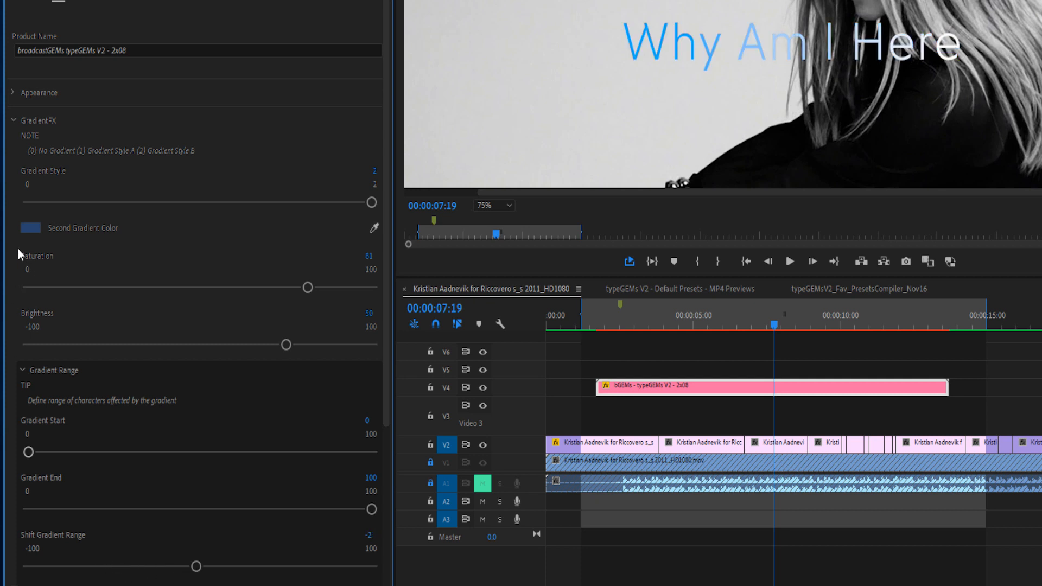
click(13, 120)
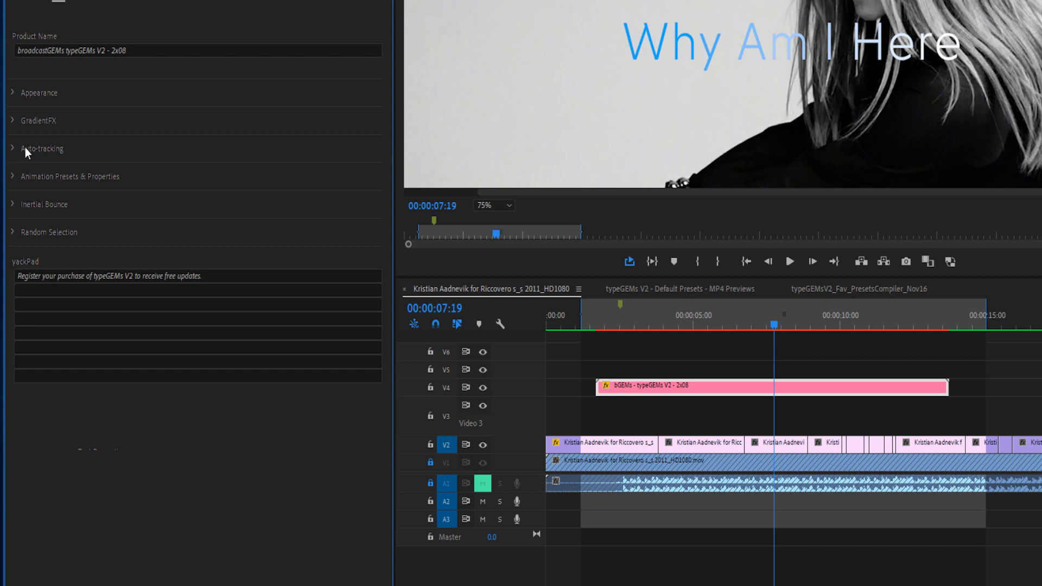
Expand the Auto-tracking settings and play the title to examine its tracking animation
click(12, 149)
drag(581, 327, 731, 329)
click(654, 257)
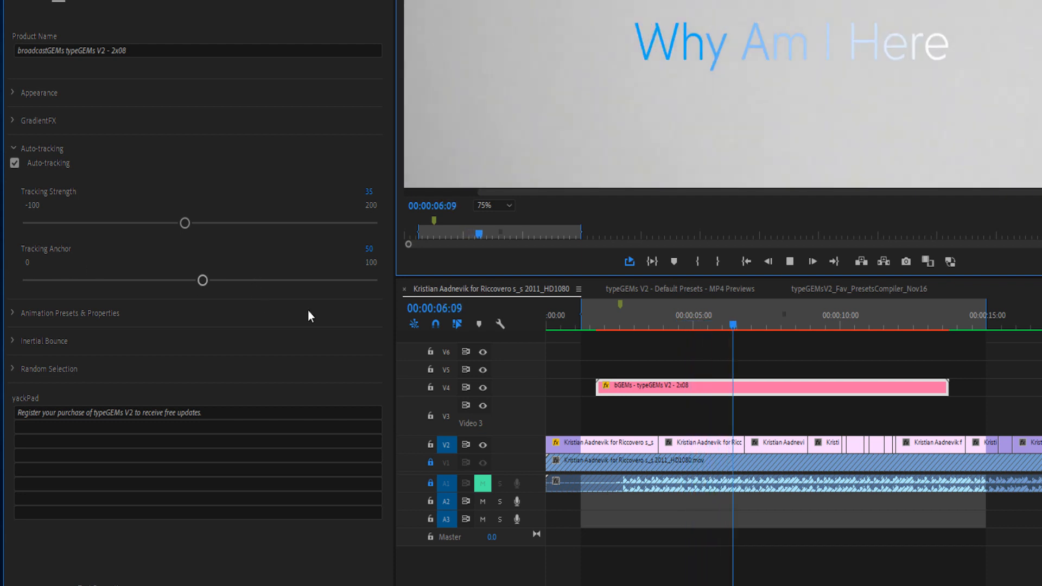
click(764, 316)
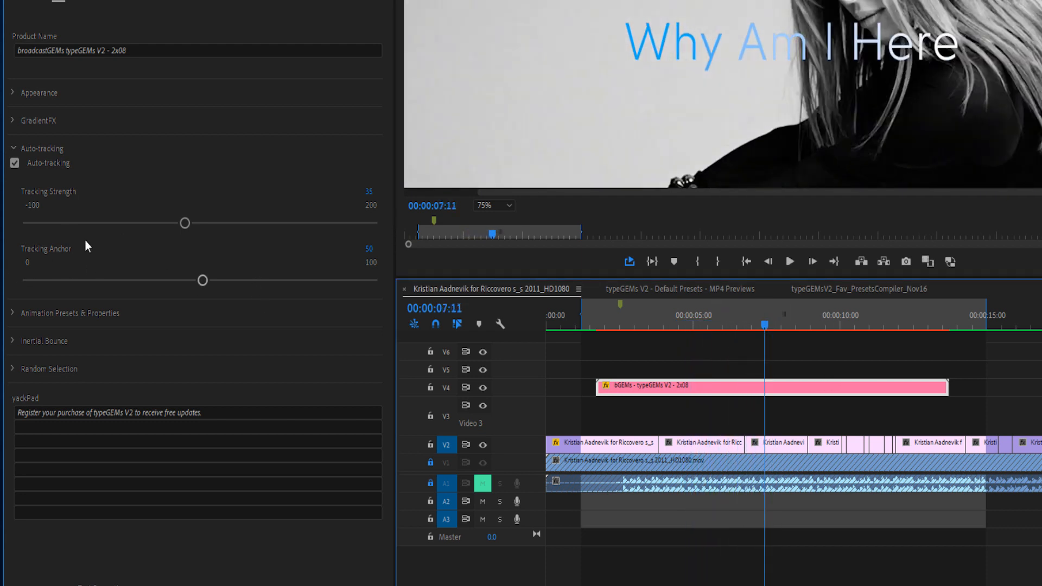
Try a tracking anchor of 0 on the title and play the animation from its start
drag(201, 281, 28, 281)
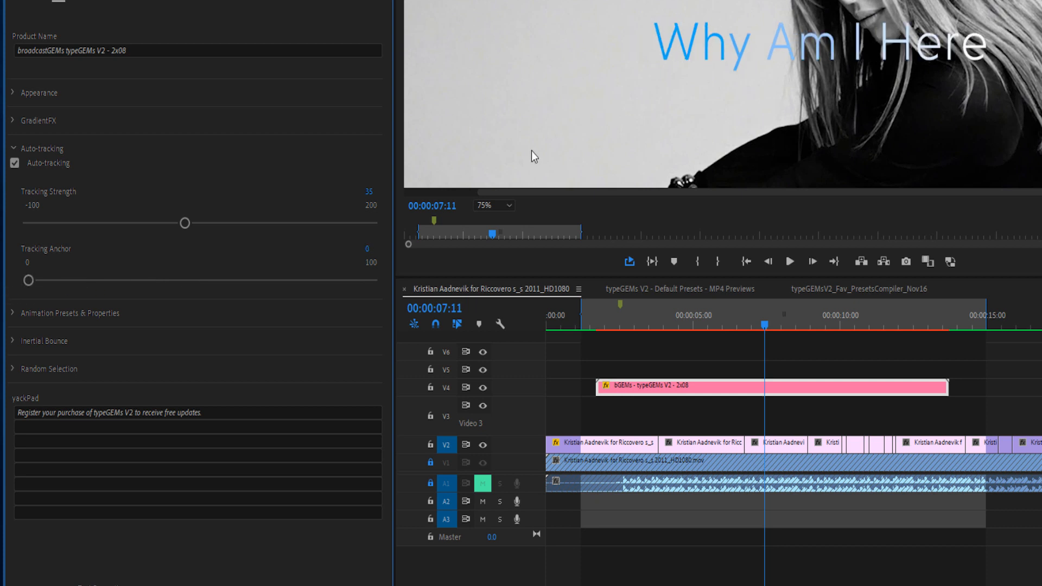
click(545, 341)
key(Home)
key(space)
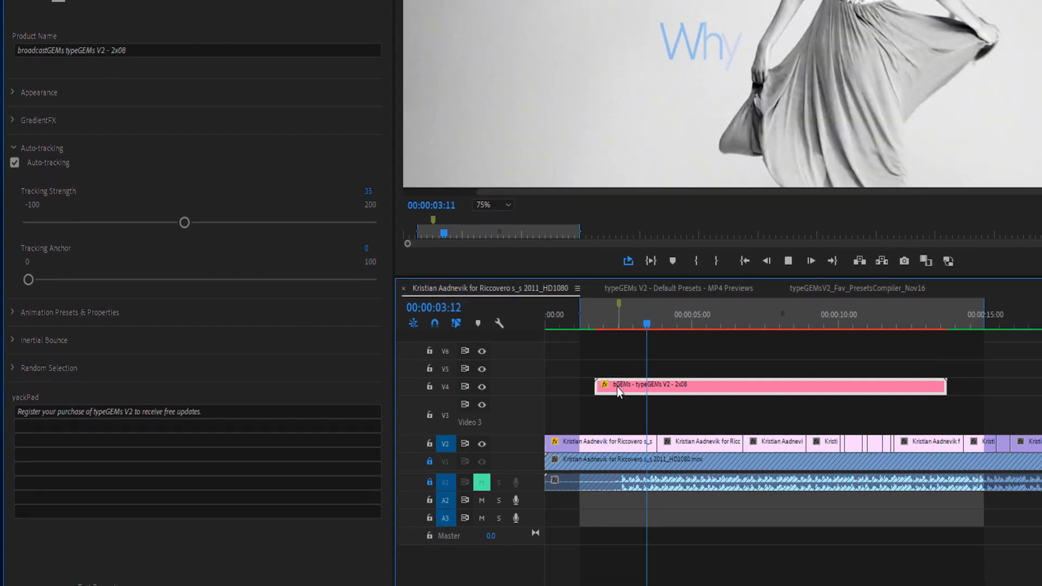
click(917, 234)
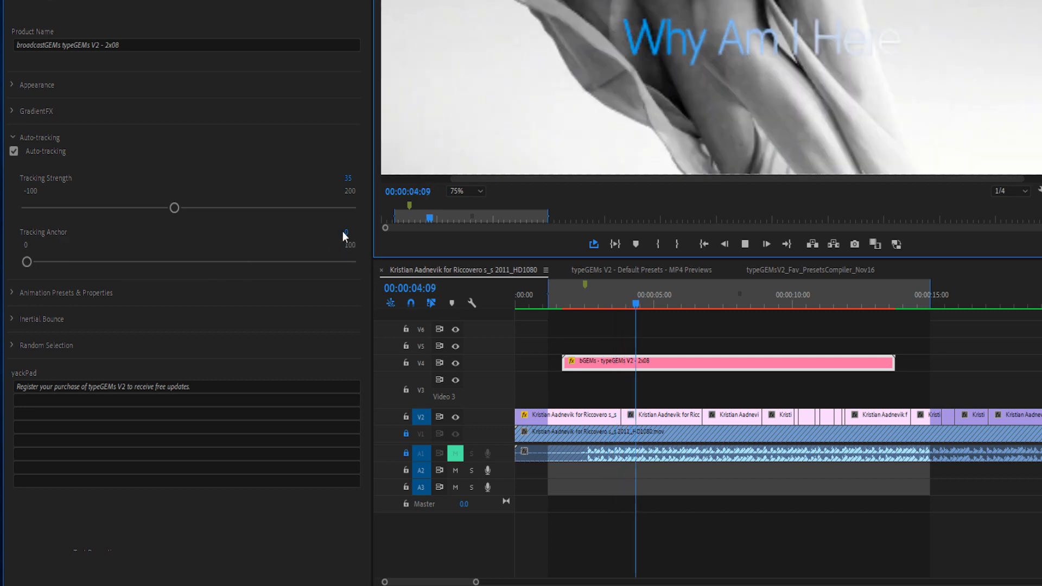
click(562, 293)
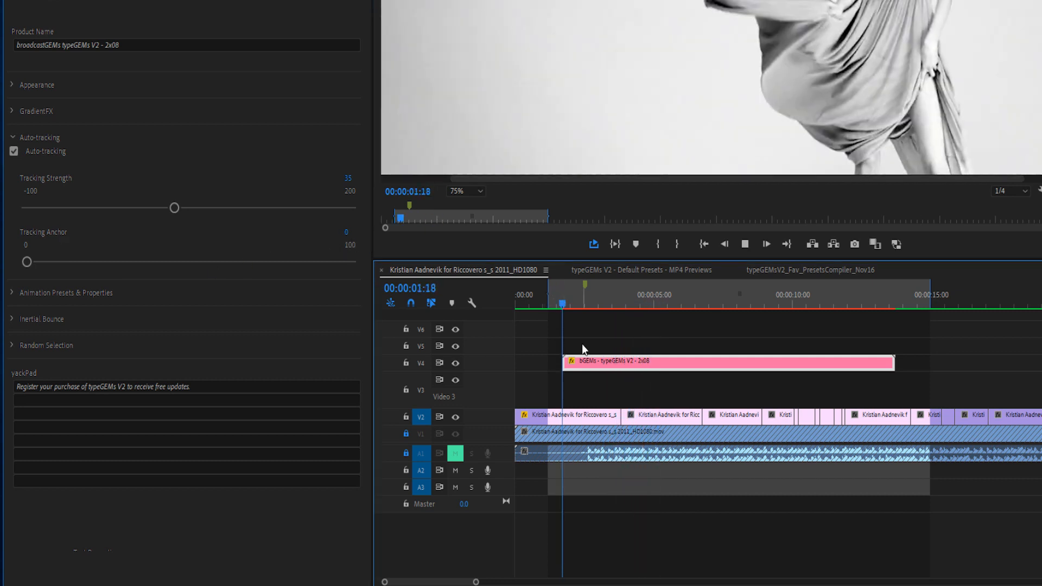
key(space)
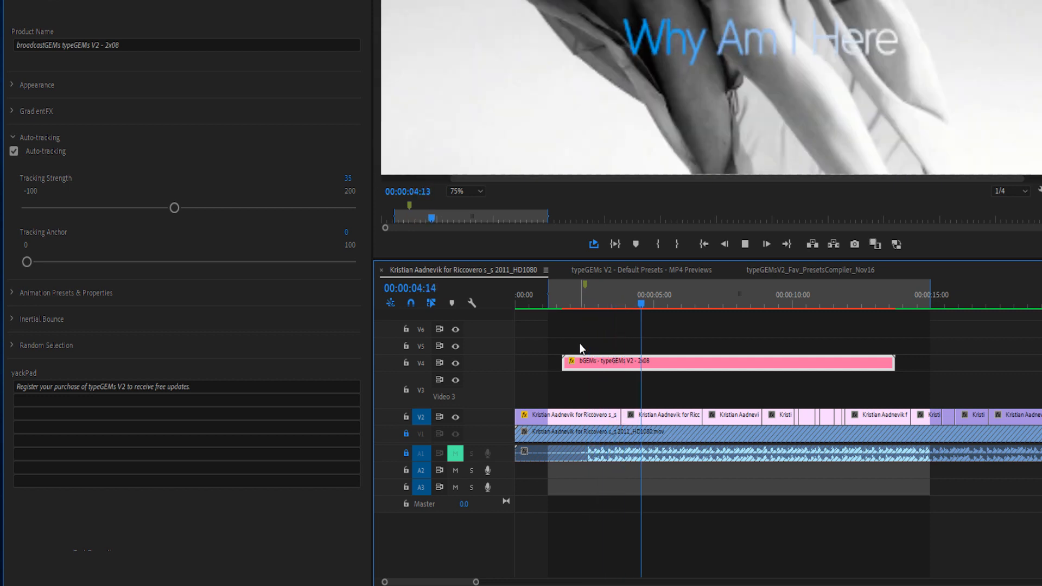
key(space)
Try a tracking anchor of 100 on the title and play the animation from its start
drag(334, 261, 354, 262)
click(564, 296)
key(space)
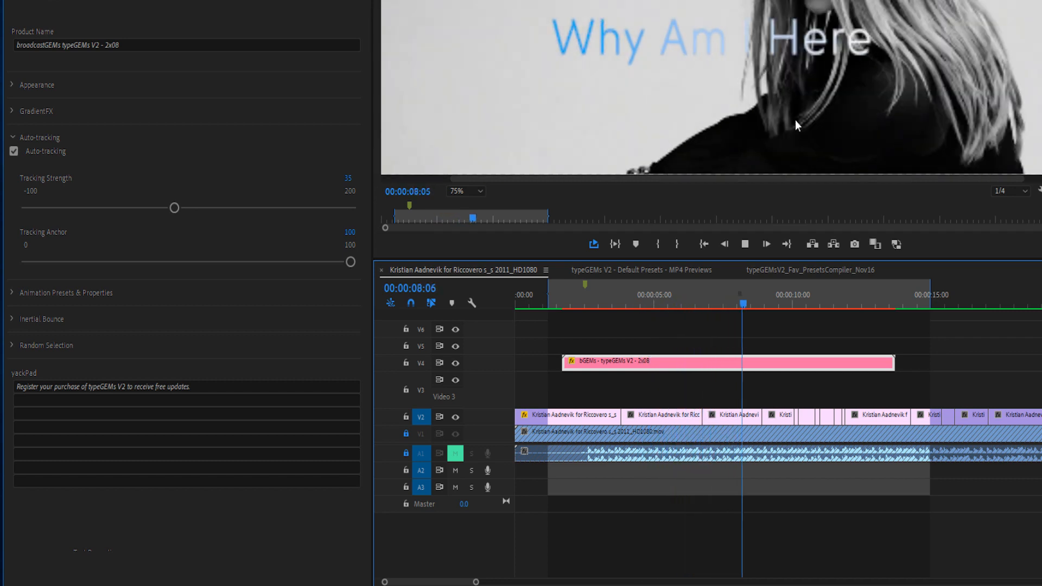
key(space)
Set the title's tracking anchor to 50 and play the animation from the clip's start
click(351, 234)
text(50)
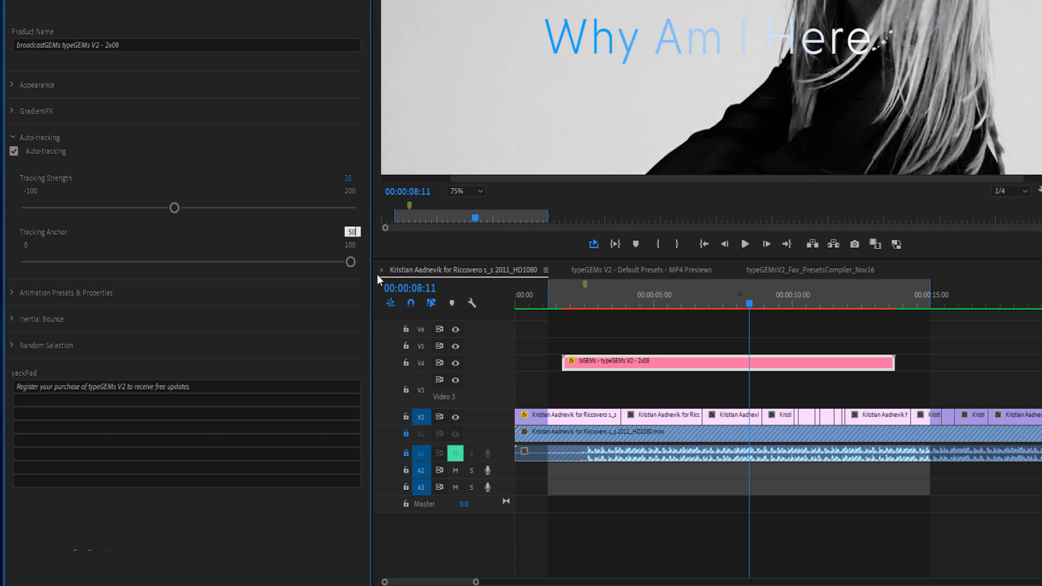
click(729, 306)
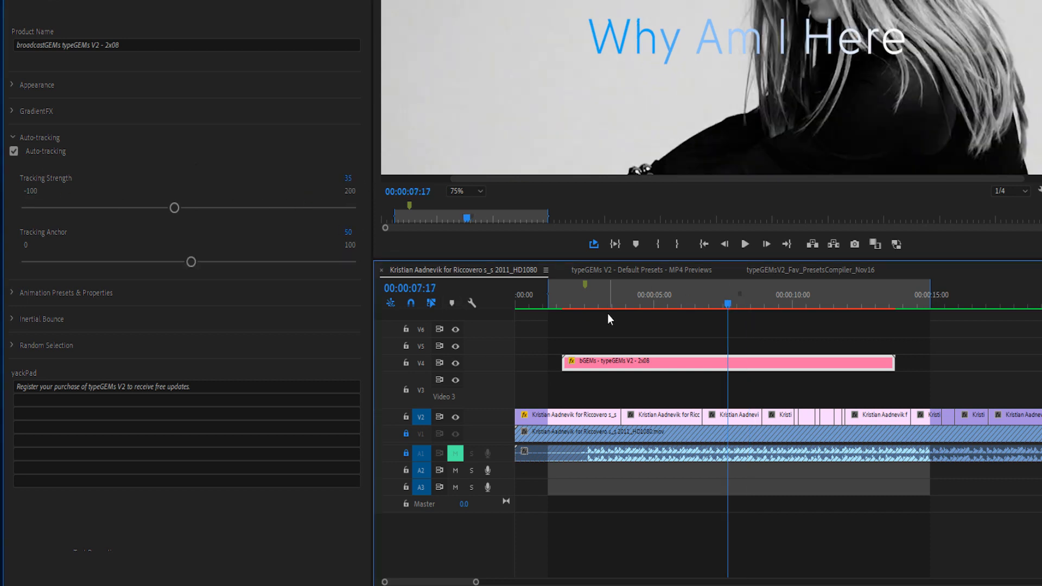
click(569, 294)
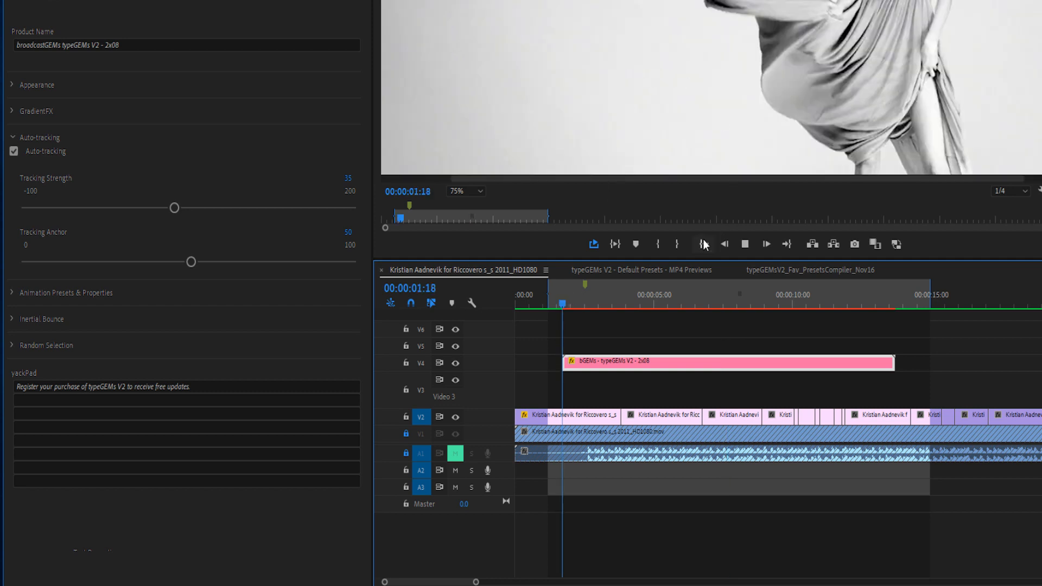
key(space)
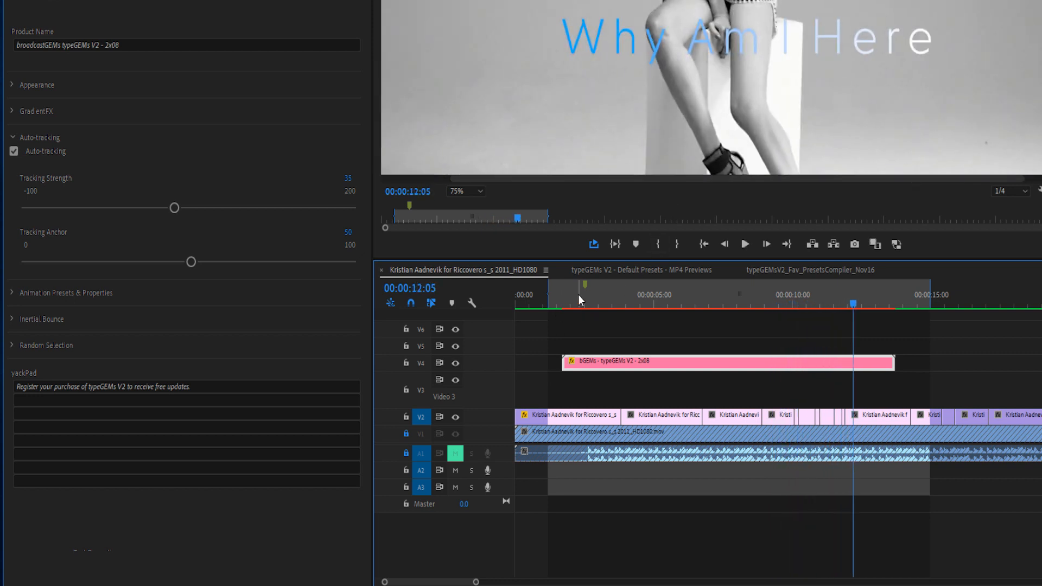
Collapse the Auto-tracking settings and play the title's opening to examine how the letters animate on
click(578, 300)
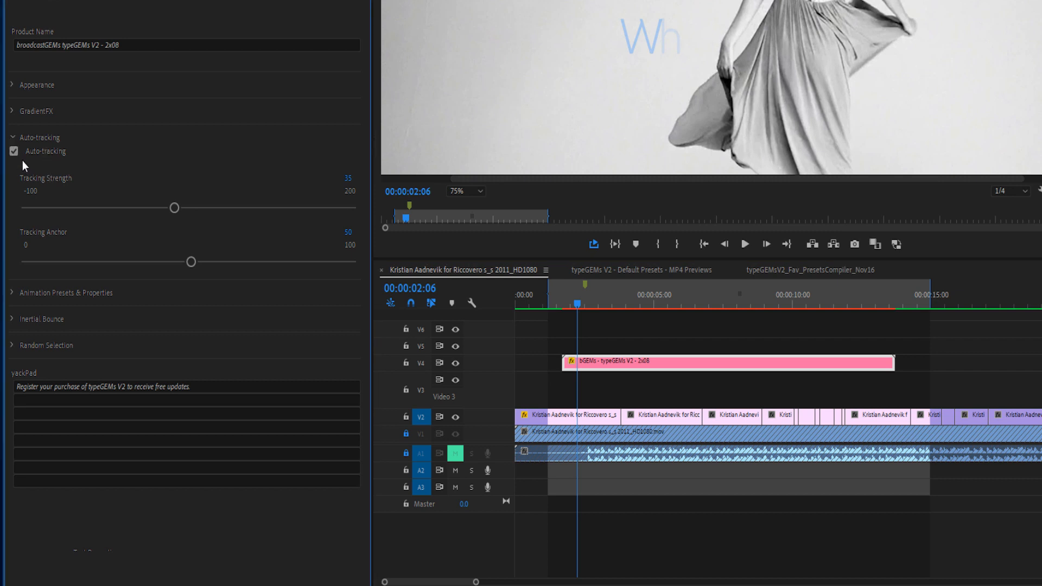
click(12, 137)
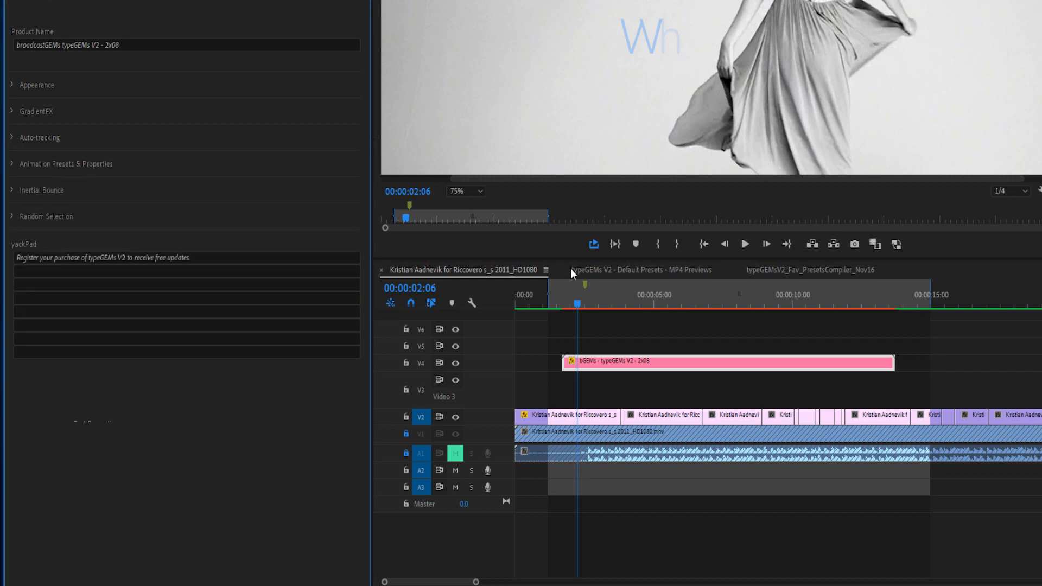
click(563, 301)
key(space)
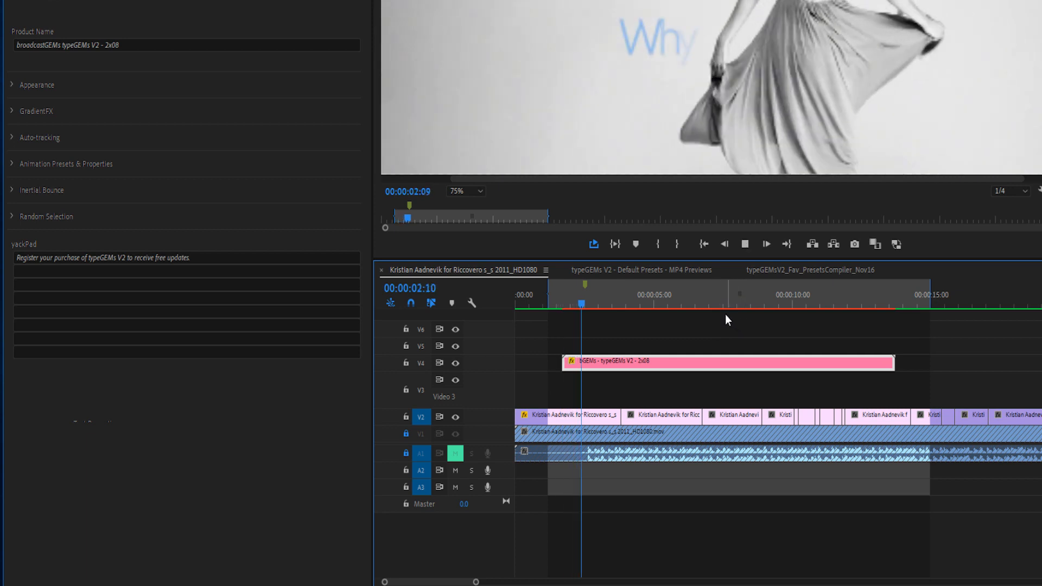
key(space)
Turn off the title's gradient with gradient style 0 and expand the Animation Presets & Properties settings
click(14, 113)
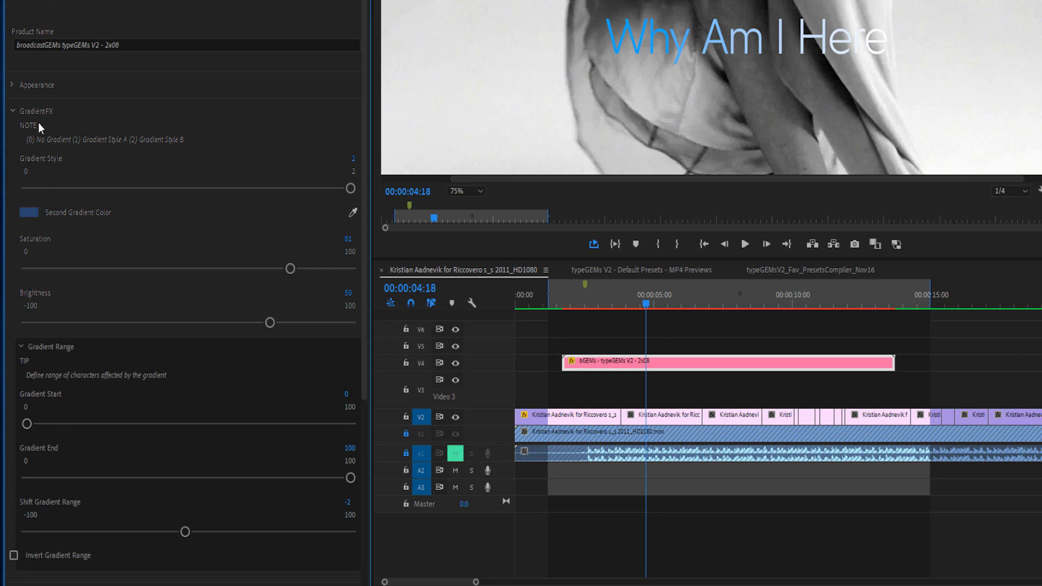
drag(43, 189, 15, 191)
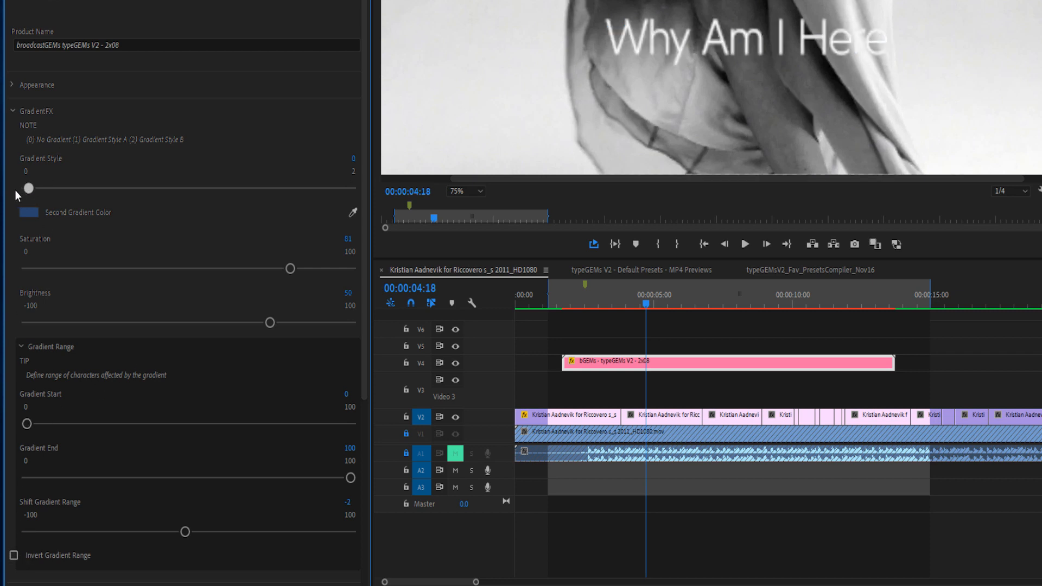
click(12, 111)
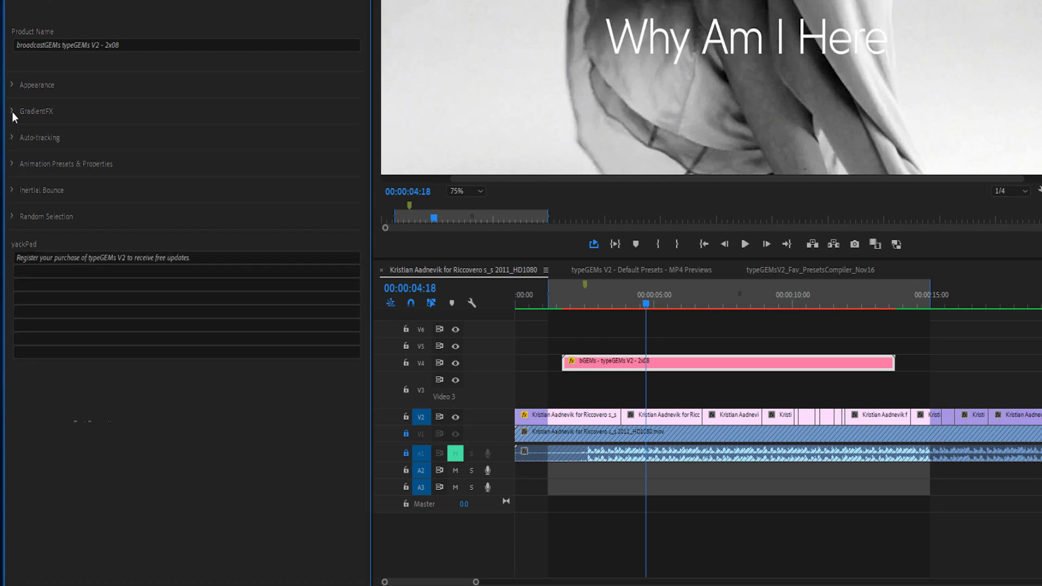
click(12, 166)
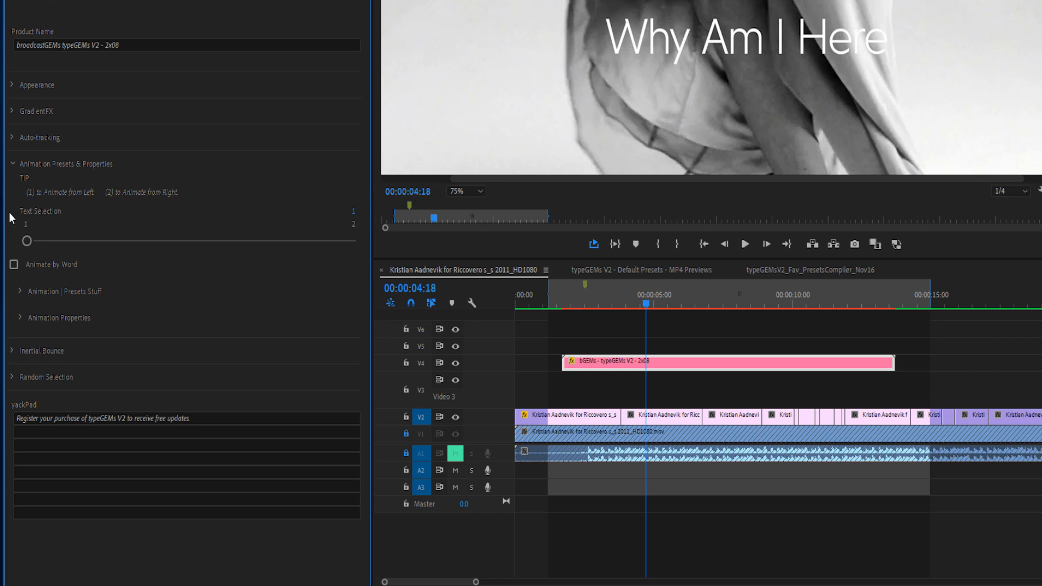
Change the title's text color to black in the Appearance settings and collapse that group
mouse_move(612, 311)
mouse_down()
mouse_move(565, 304)
mouse_move(624, 301)
mouse_move(600, 295)
mouse_up()
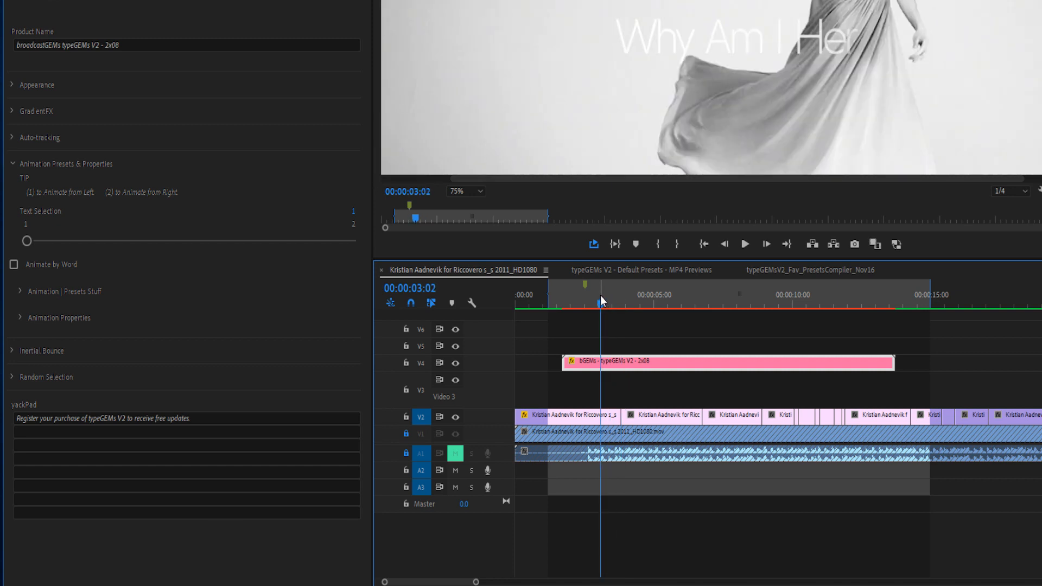
click(12, 85)
click(28, 275)
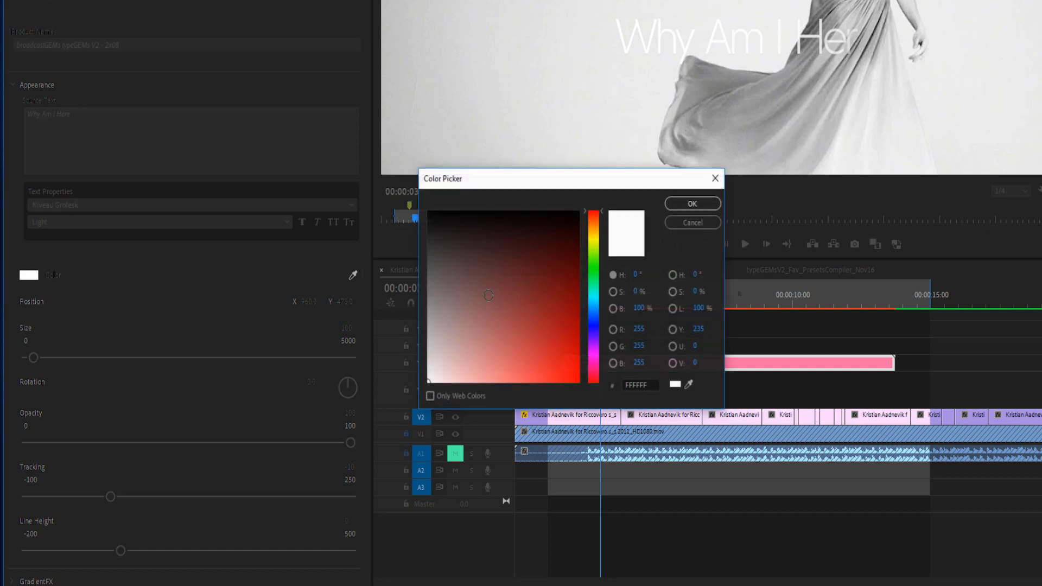
click(700, 205)
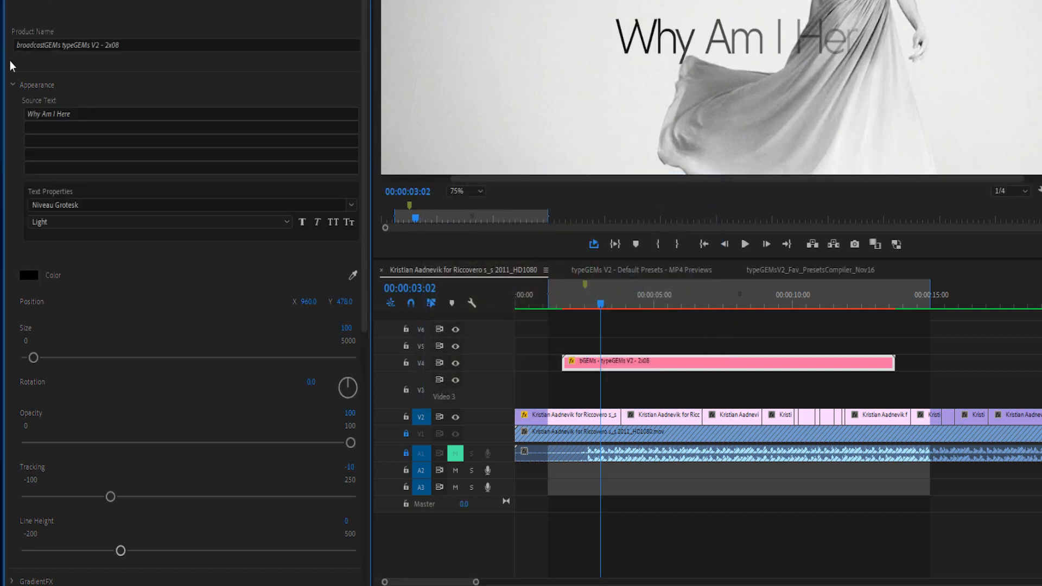
click(13, 85)
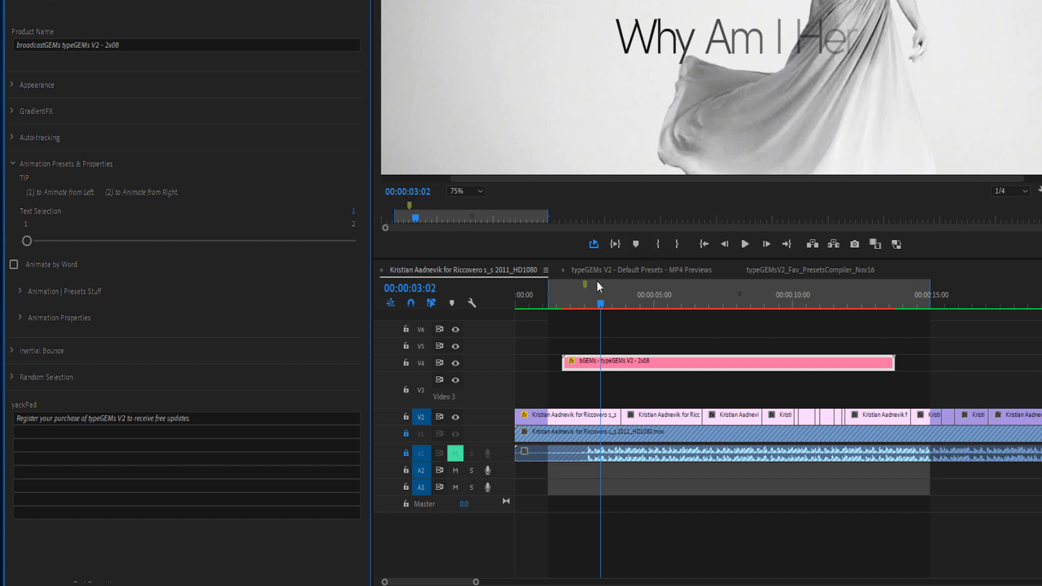
Step through the title's opening from 00:00:02:13 frame by frame to examine how the letters animate on
drag(567, 299, 589, 309)
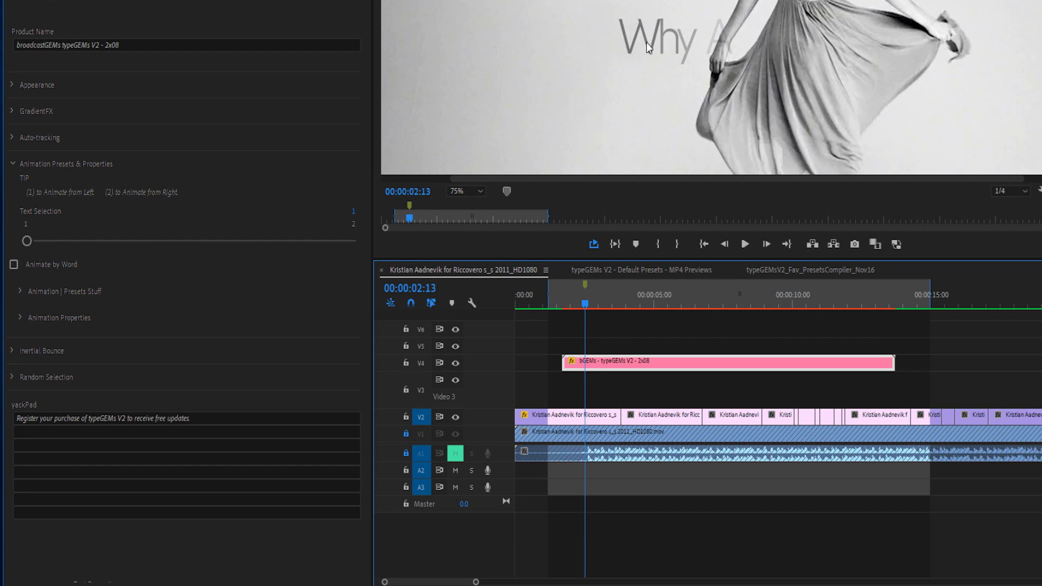
click(766, 243)
click(766, 244)
click(766, 244)
click(767, 244)
click(766, 244)
click(767, 244)
click(766, 244)
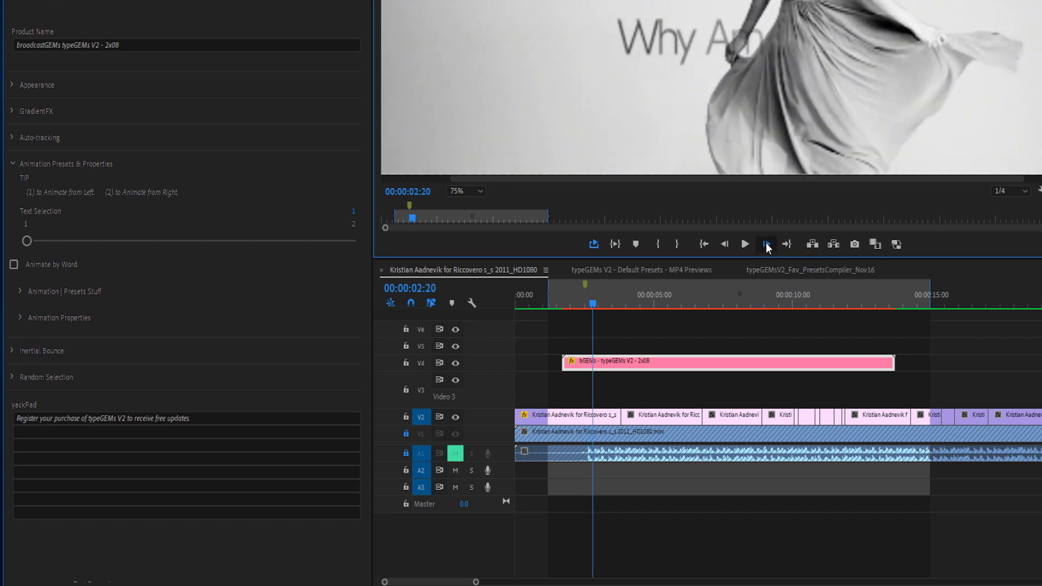
click(764, 244)
click(762, 244)
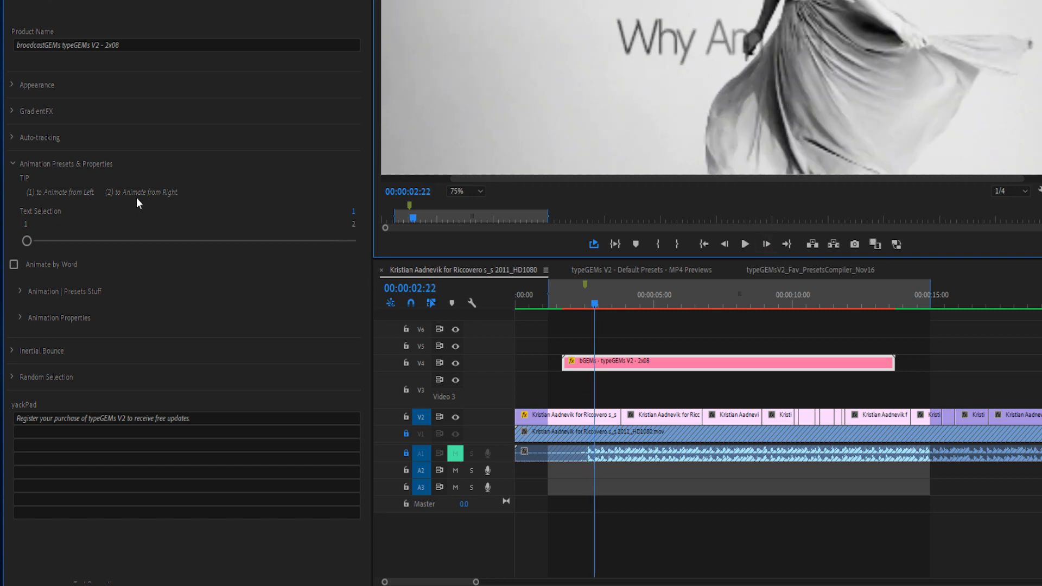
Try Text Selection 2 and scrub through the title's opening, restoring Text Selection 1 to compare the animation direction
drag(28, 241, 382, 271)
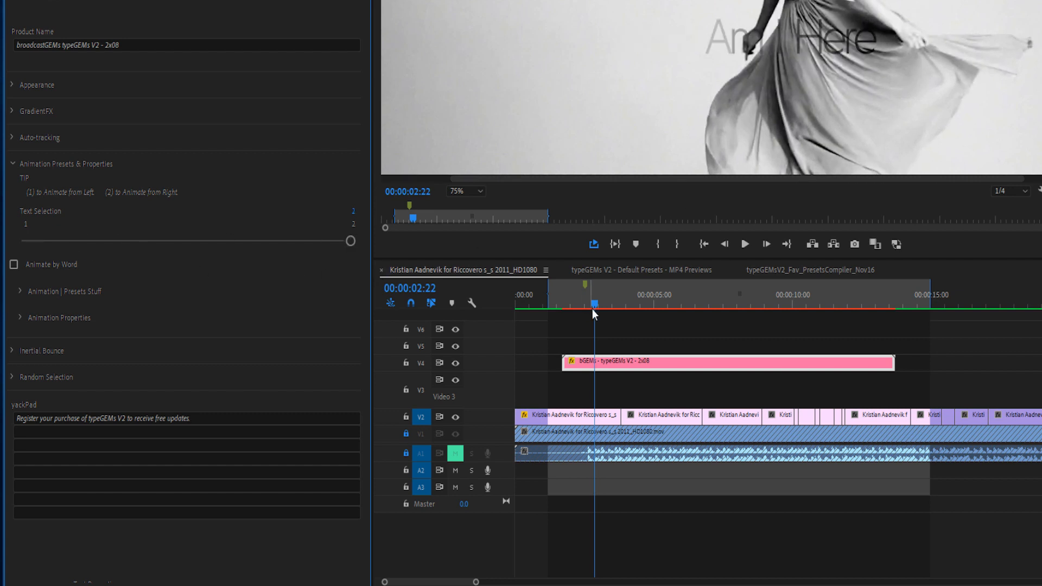
drag(593, 308, 651, 302)
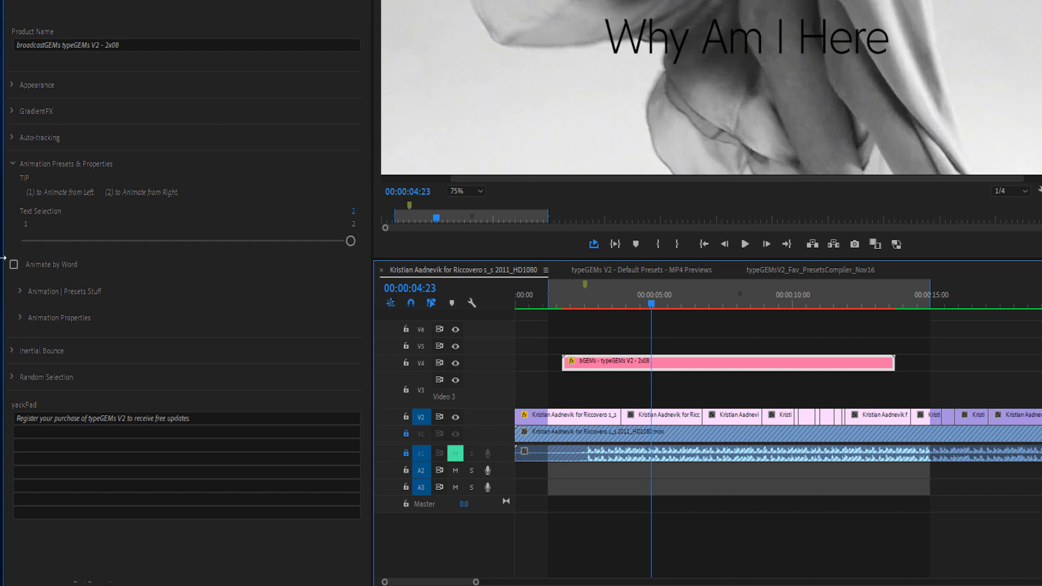
drag(35, 242, 16, 242)
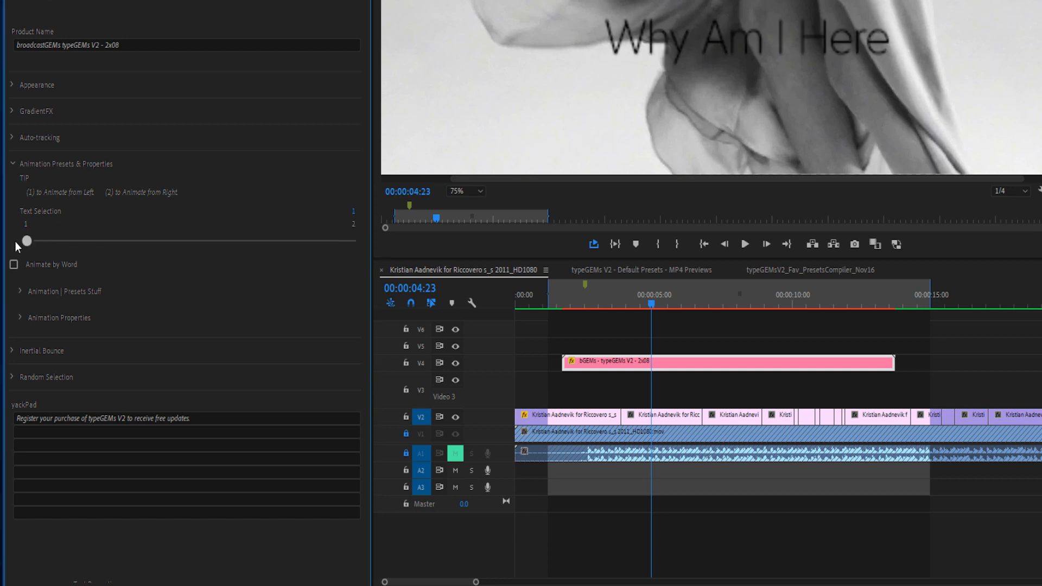
click(593, 301)
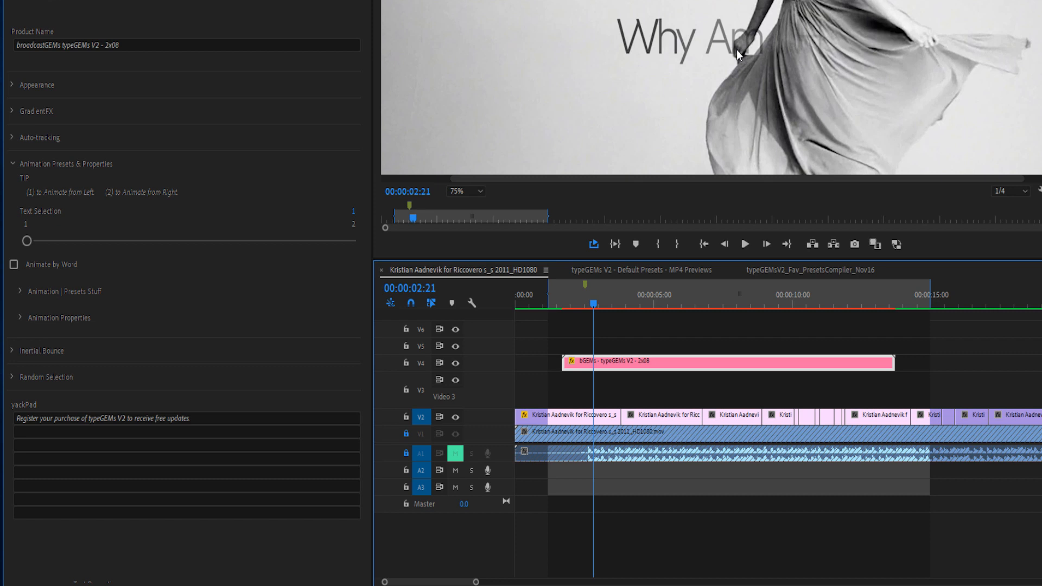
Enable Animate by Word for the title and play the animation from the sequence's in point
click(14, 265)
click(549, 293)
key(space)
drag(613, 313, 558, 317)
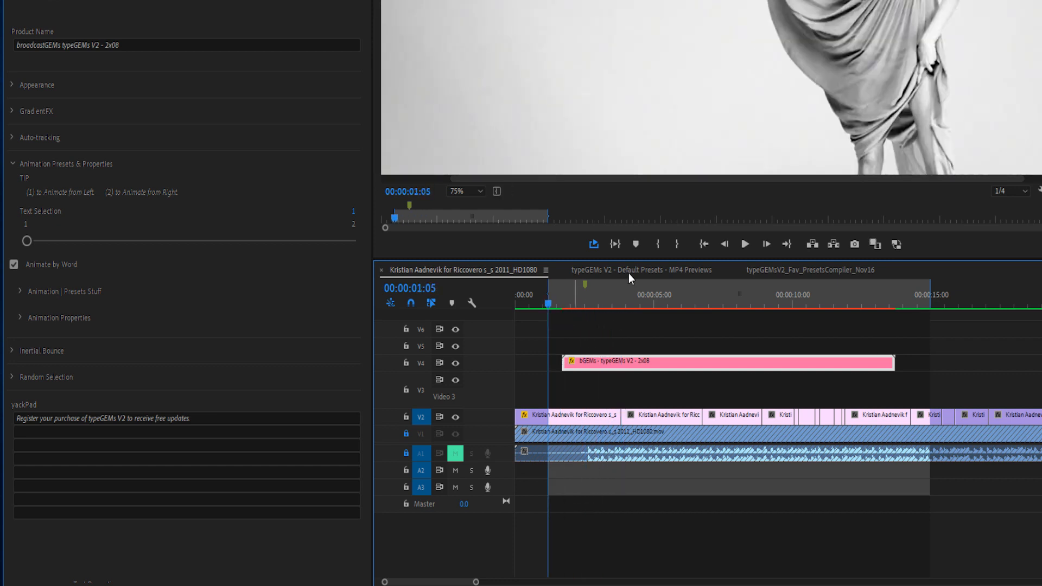
click(615, 252)
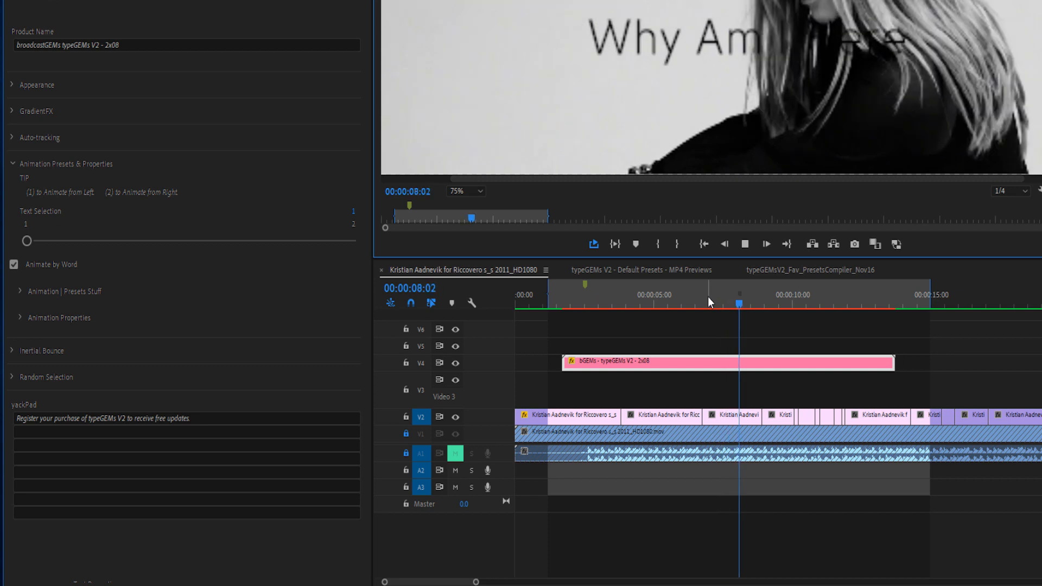
Shorten the playback range with an out point at 00:00:06:19 and play it
click(761, 297)
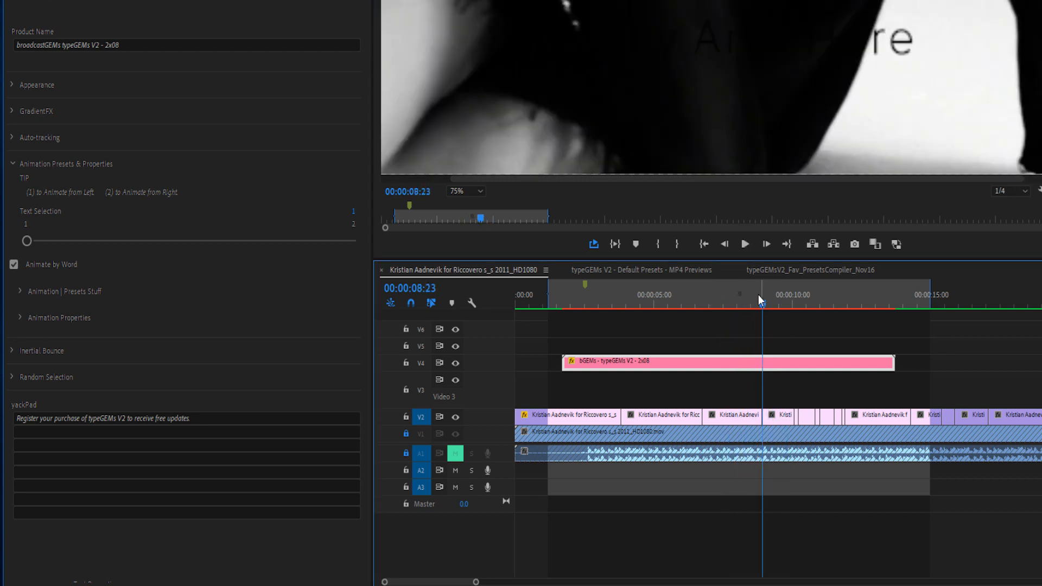
key(o)
click(704, 306)
key(o)
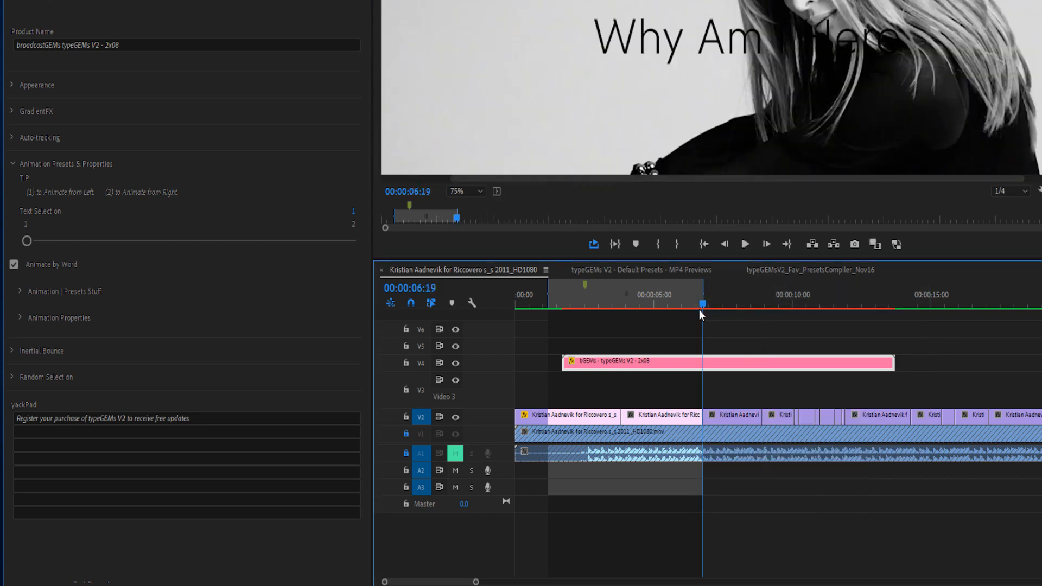
key(space)
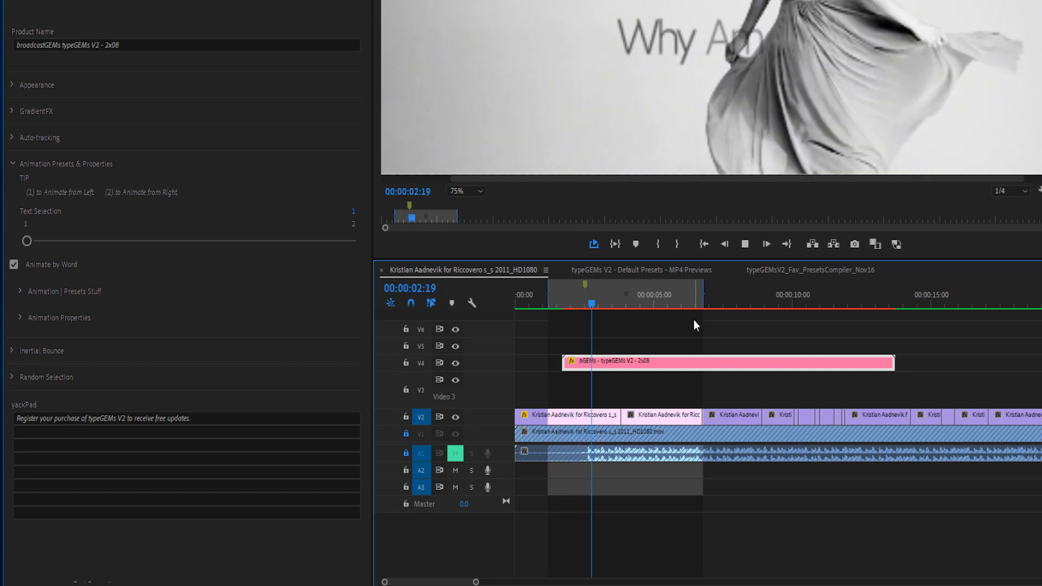
Disable Animate by Word and play the title's letter-by-letter animation from the in point
click(13, 264)
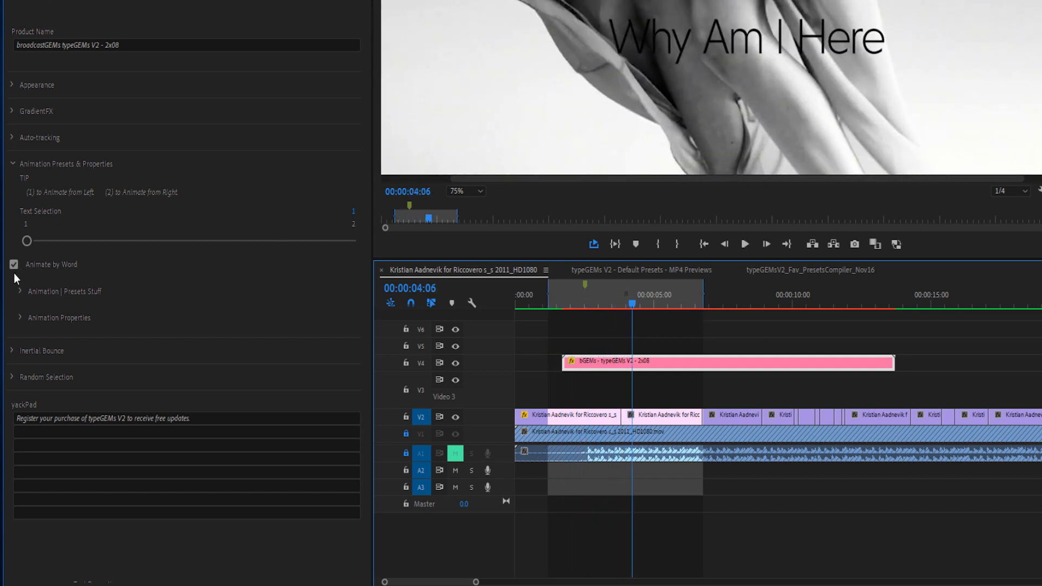
click(555, 305)
key(space)
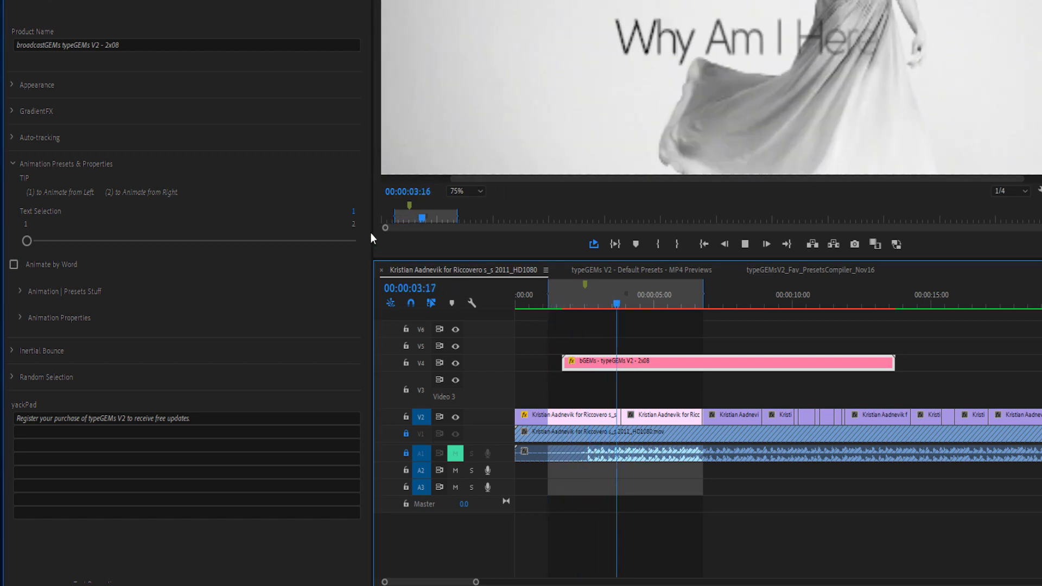
key(space)
Set the title's Text Selection to 2 to animate from the right and play it from the in point
click(343, 241)
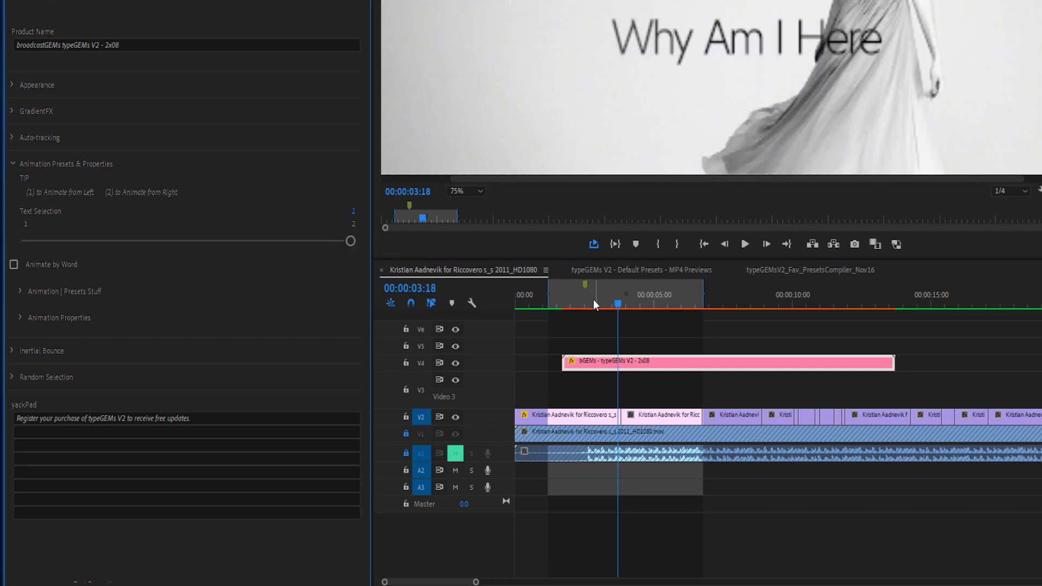
click(549, 303)
key(space)
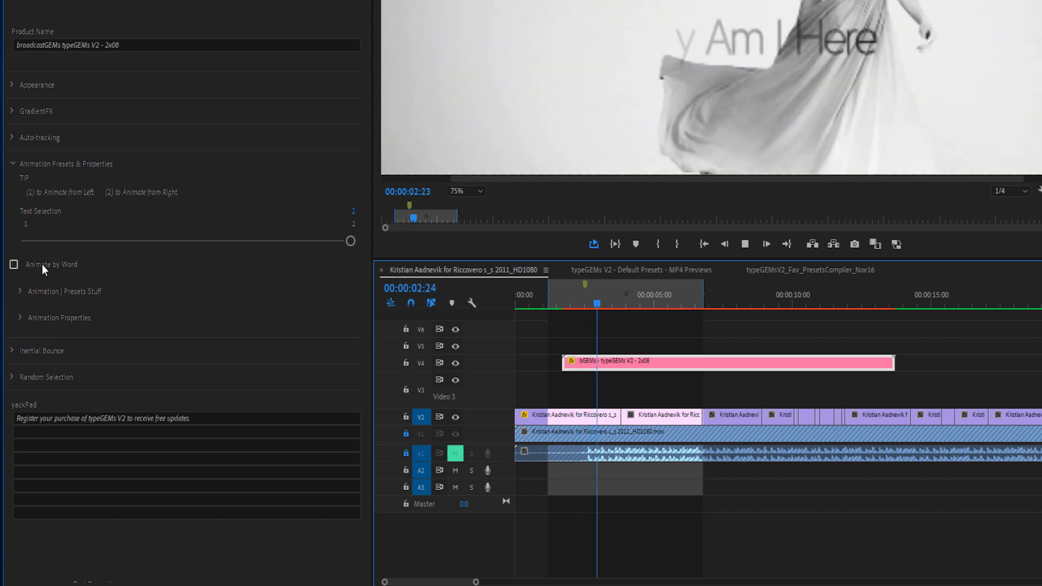
Enable Animate by Word with the title animating from the right and play it from the in point
click(13, 265)
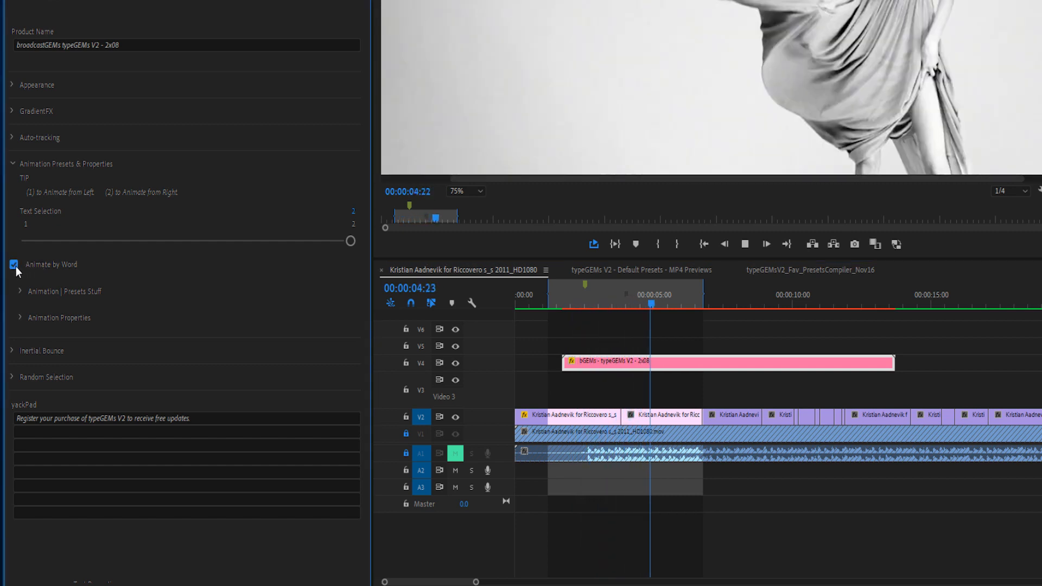
click(549, 301)
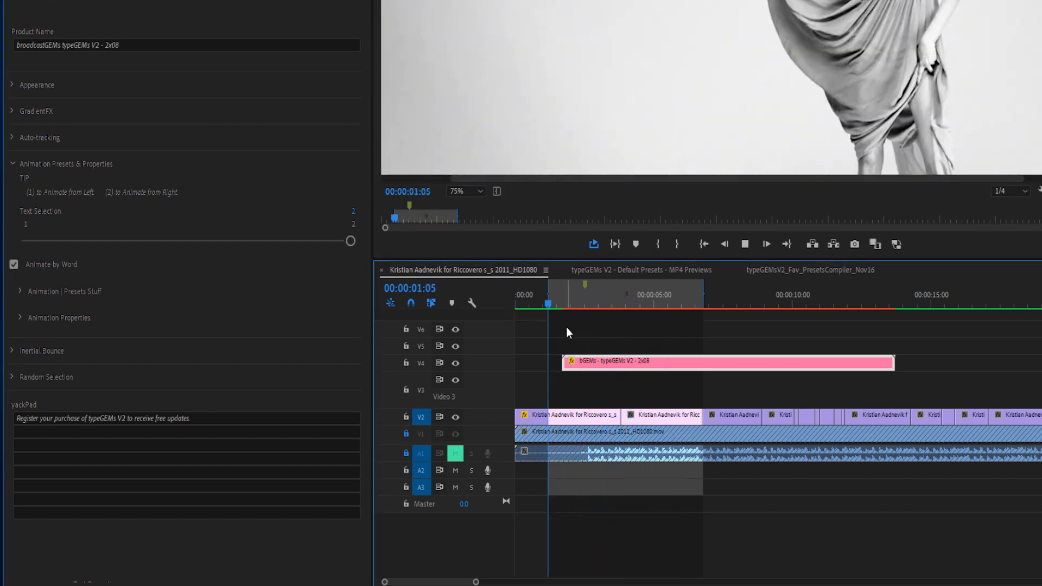
key(space)
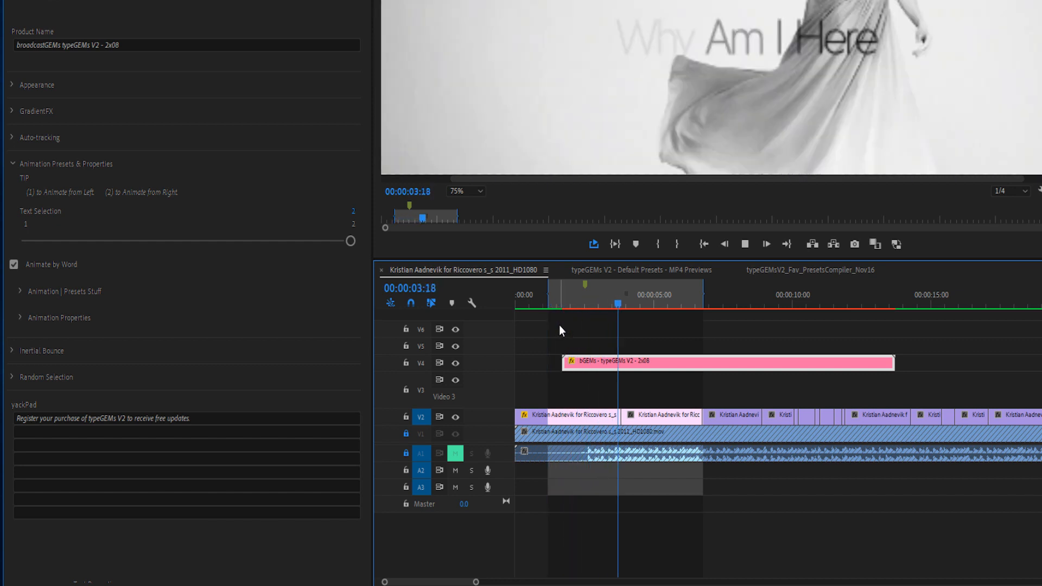
click(596, 302)
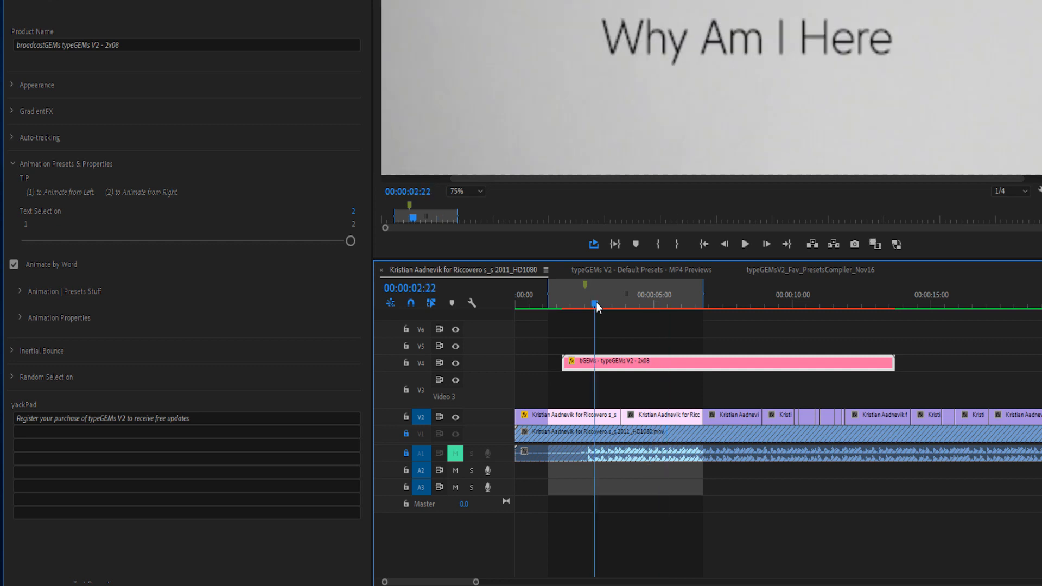
key(Return)
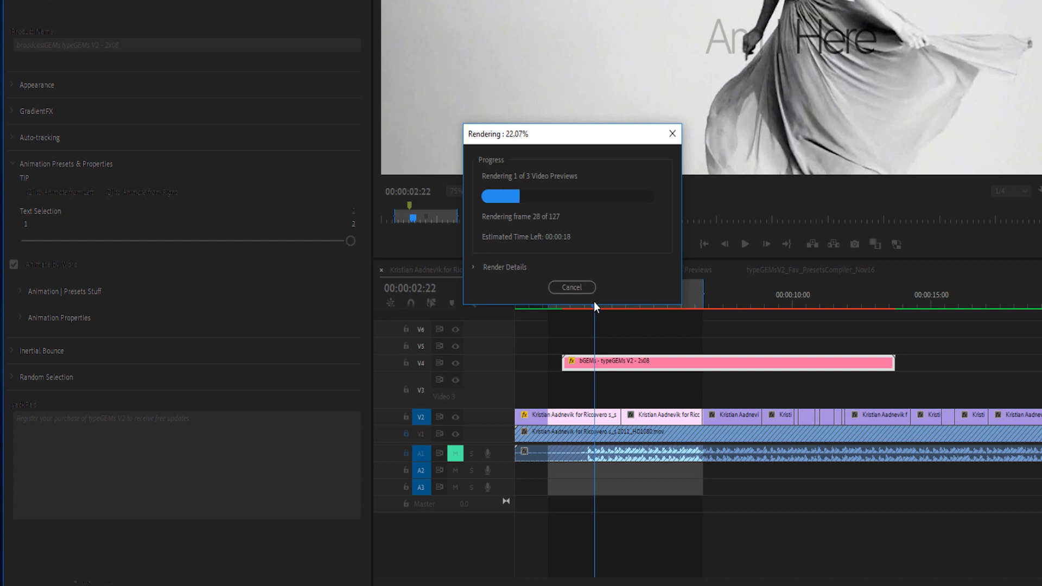
click(570, 287)
Unlock and disable the video clip on track V1, and render the previews between the in and out points
click(407, 434)
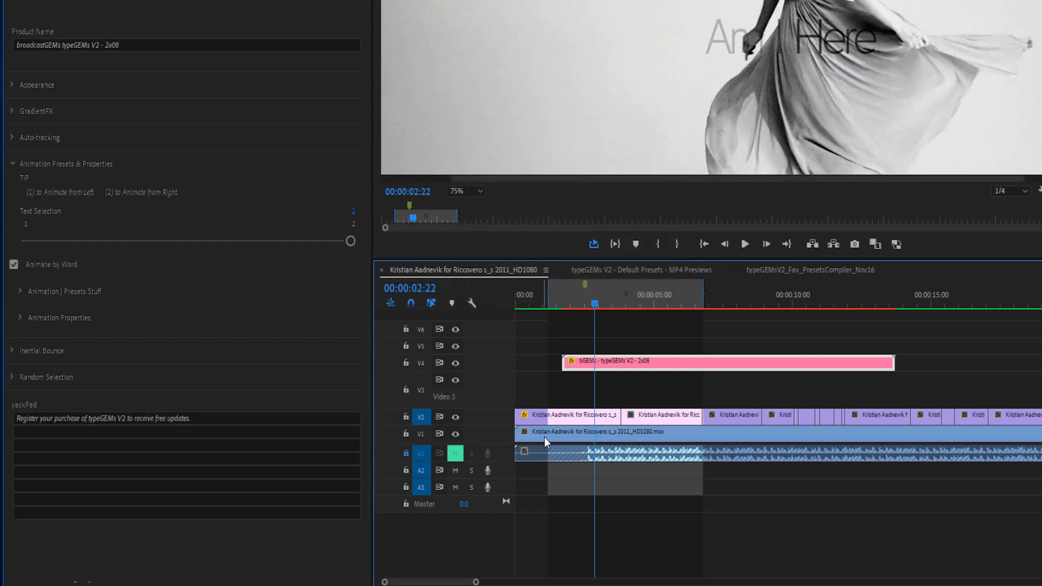
click(536, 432)
key(shift+e)
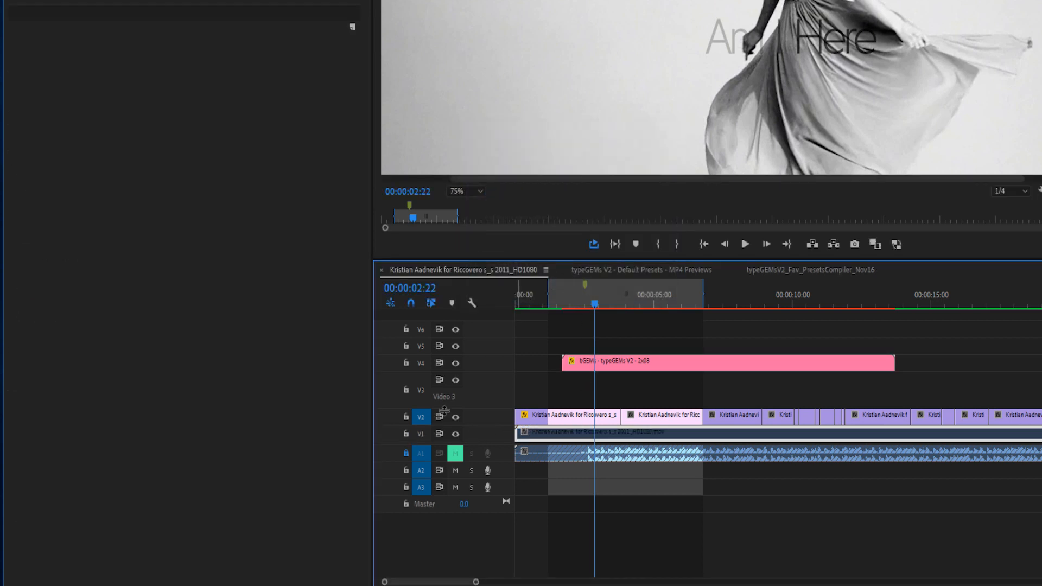
click(577, 306)
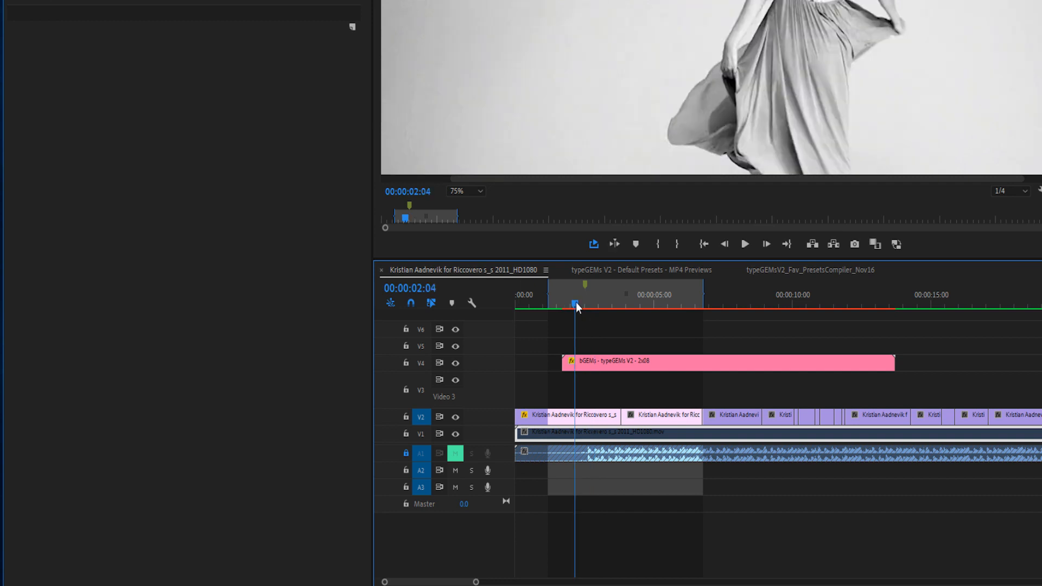
key(Return)
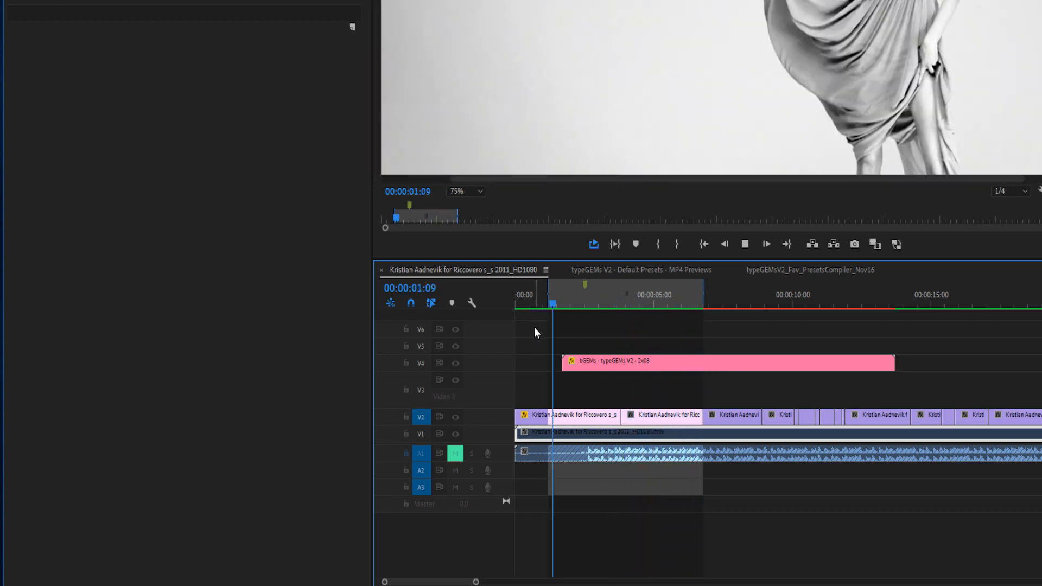
Move the sequence's out point one frame earlier to 00:00:06:18 and select the title clip on V4
click(704, 301)
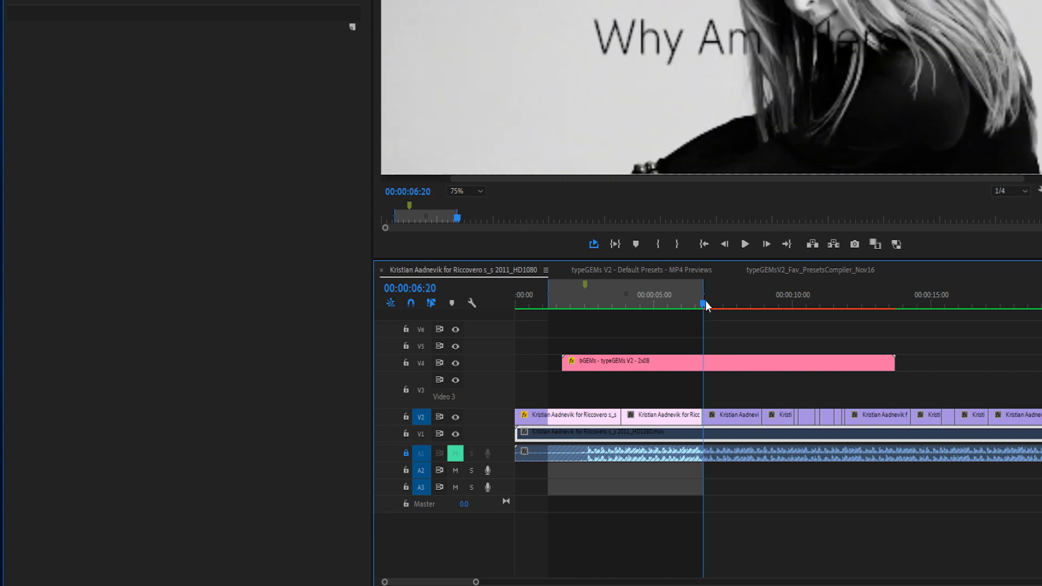
key(Left)
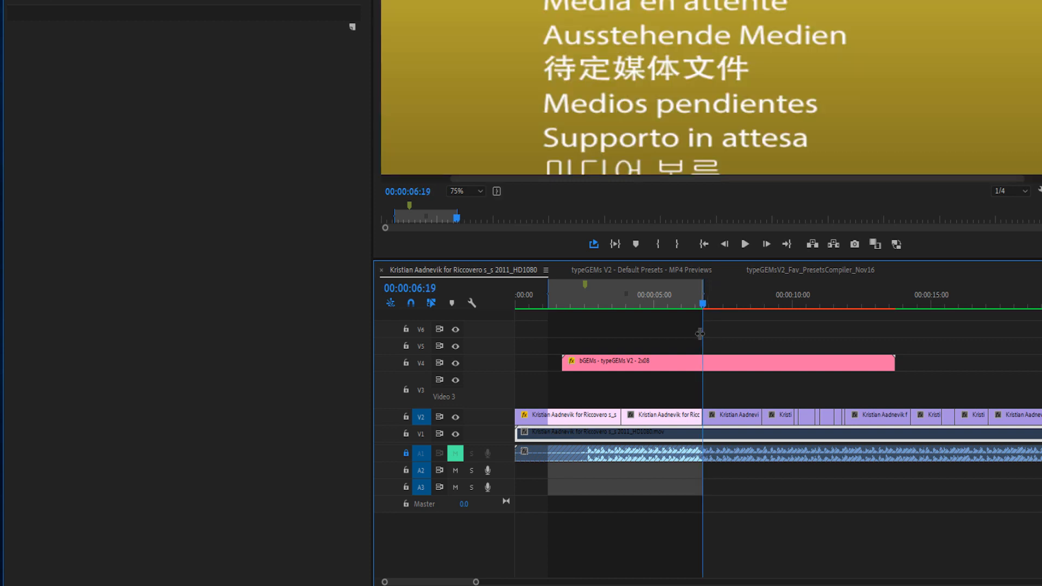
key(equal)
click(707, 367)
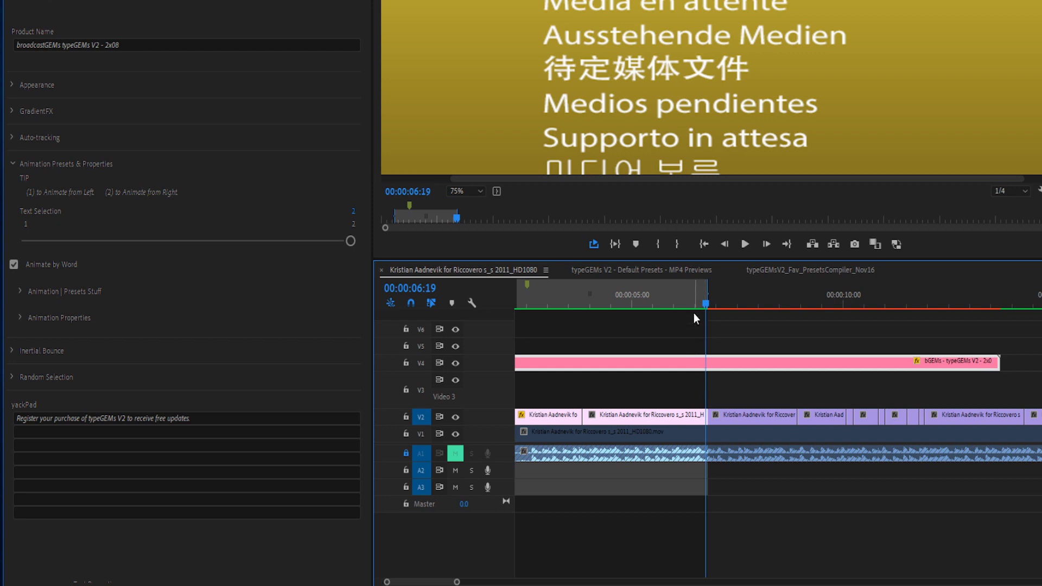
key(Left)
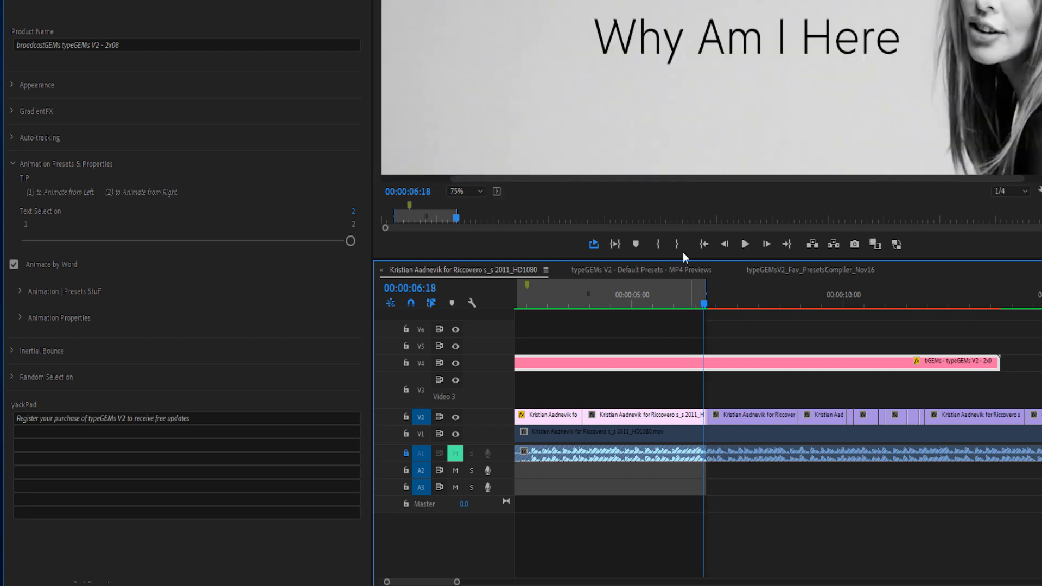
click(660, 119)
key(ctrl+minus)
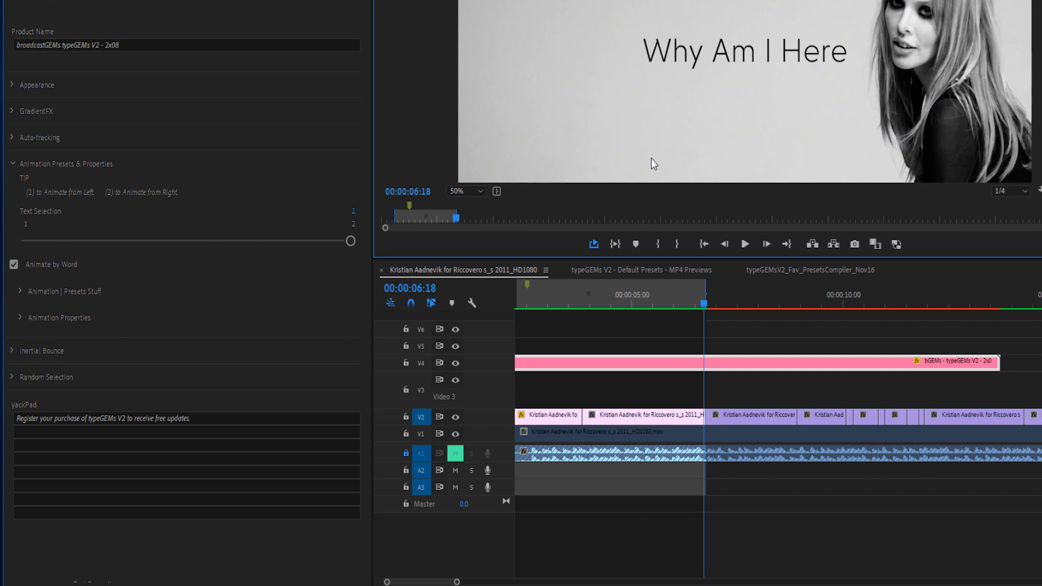
key(equal)
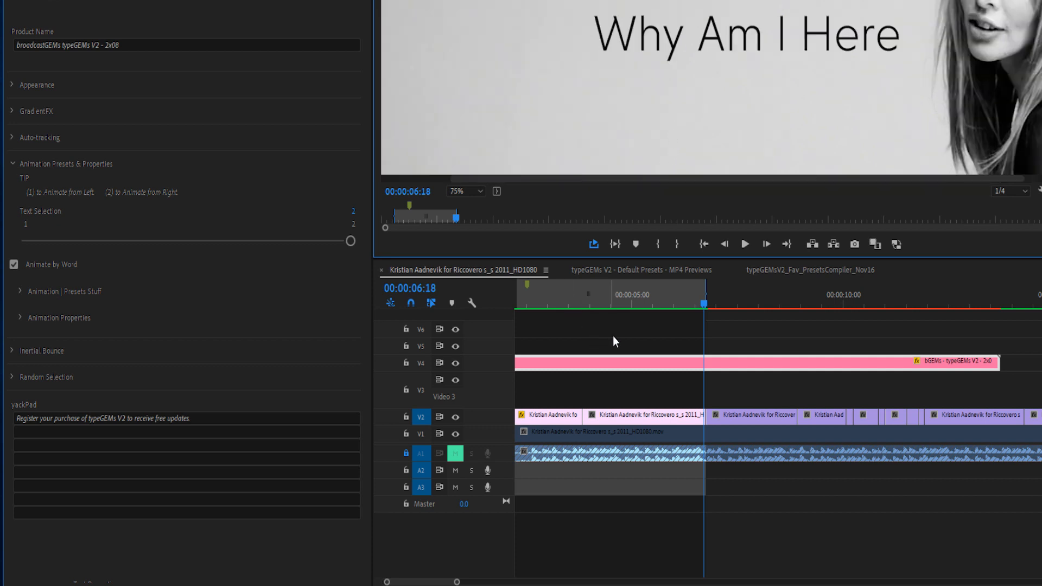
Play the rendered title animation from the in point
scroll(607, 328, up, 4)
click(562, 299)
key(space)
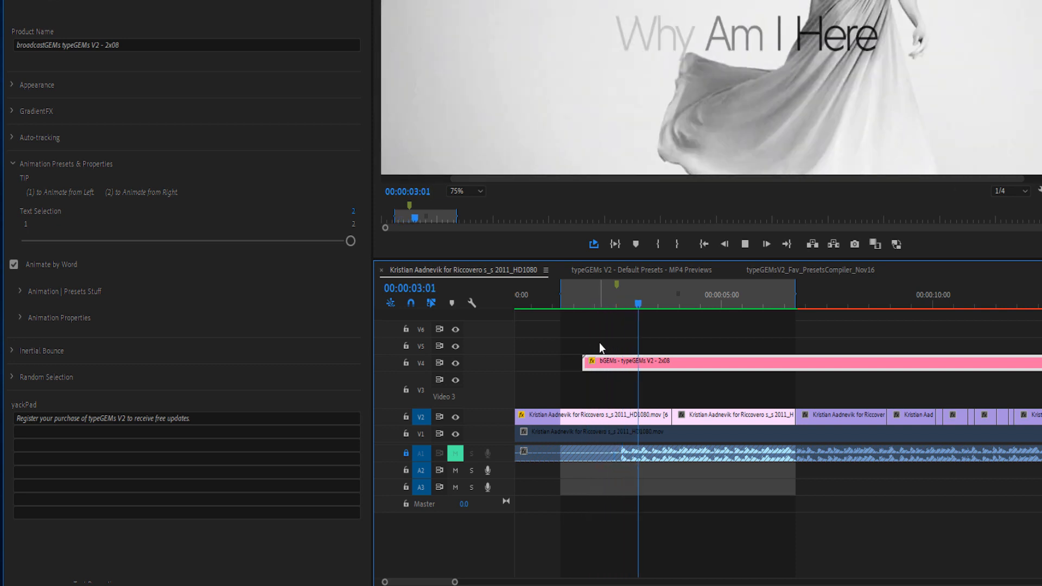
Disable Animate by Word for the title and expand its Animation | Presets Stuff settings
click(604, 303)
click(13, 264)
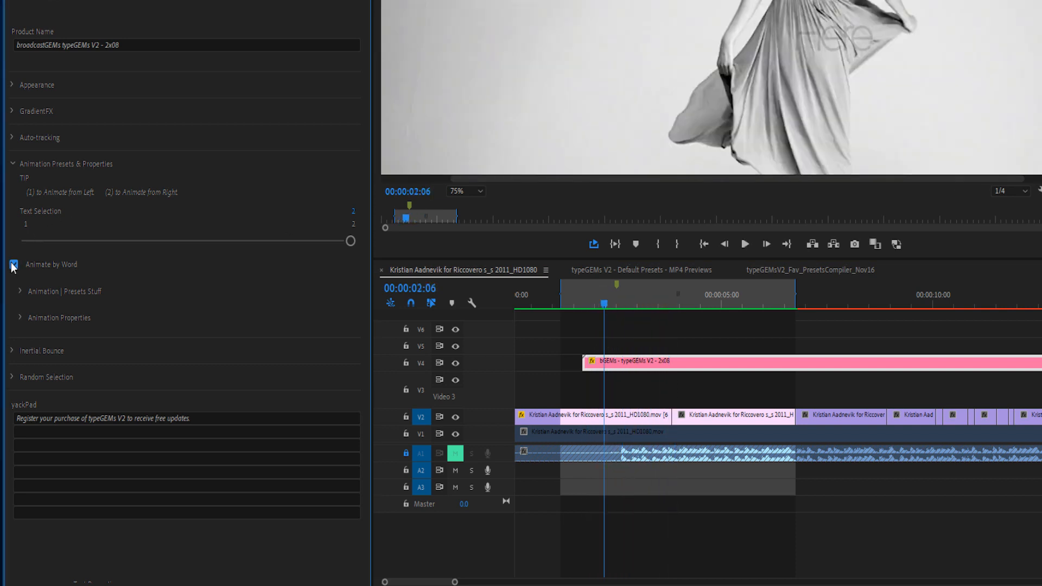
click(18, 291)
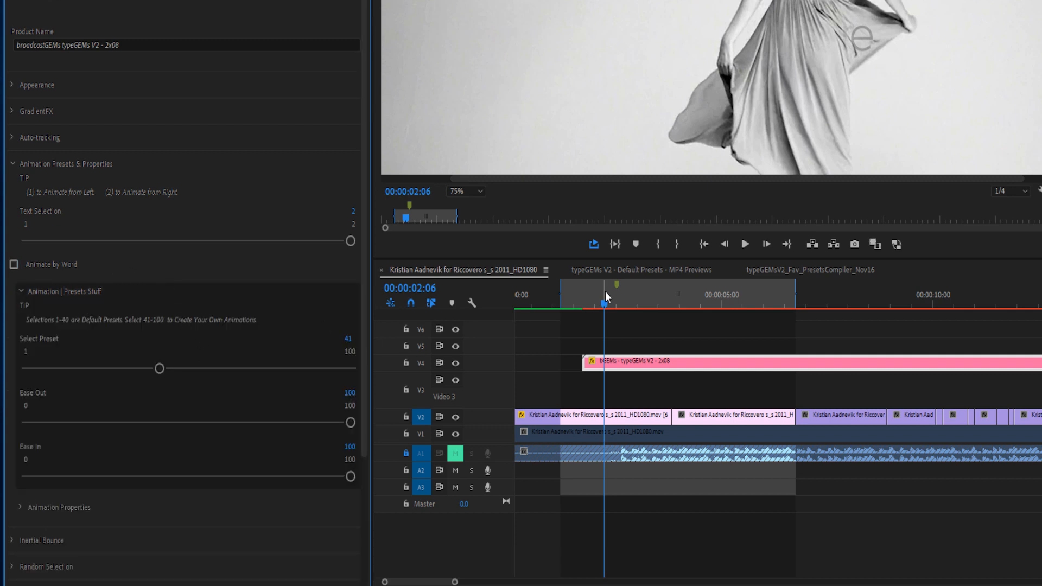
Open the typeGEMs V2 - Default Presets - MP4 Previews sequence, play it from the start and scrub to 00:00:57:09
click(648, 271)
drag(570, 301, 512, 303)
key(space)
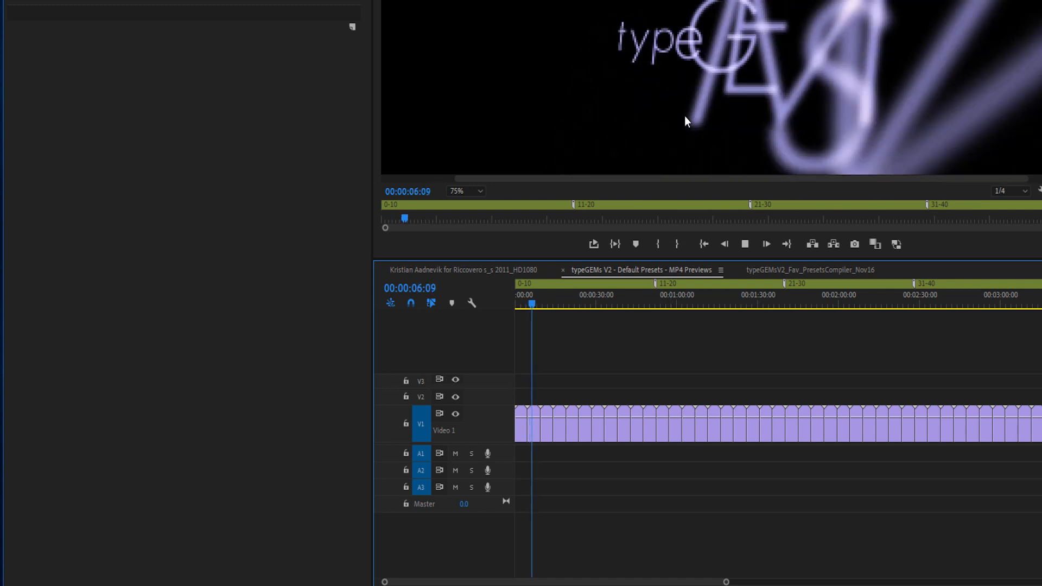
click(518, 155)
key(minus)
drag(564, 302, 669, 304)
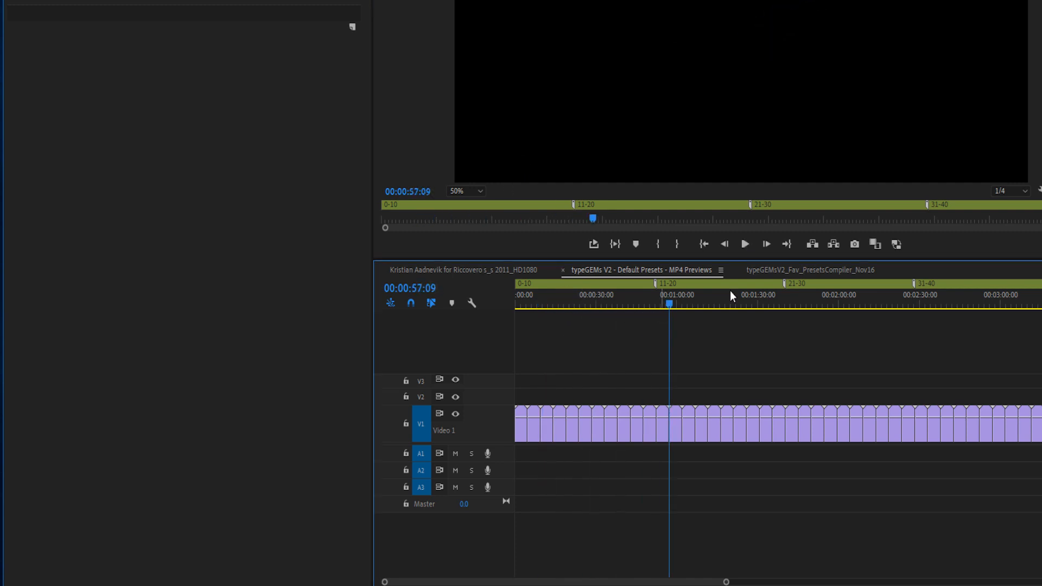
Play the typeGEMsV2_Fav_PresetsCompiler_Nov16 sequence from the start and delete the title clip on V3
click(788, 271)
drag(553, 295, 510, 307)
key(space)
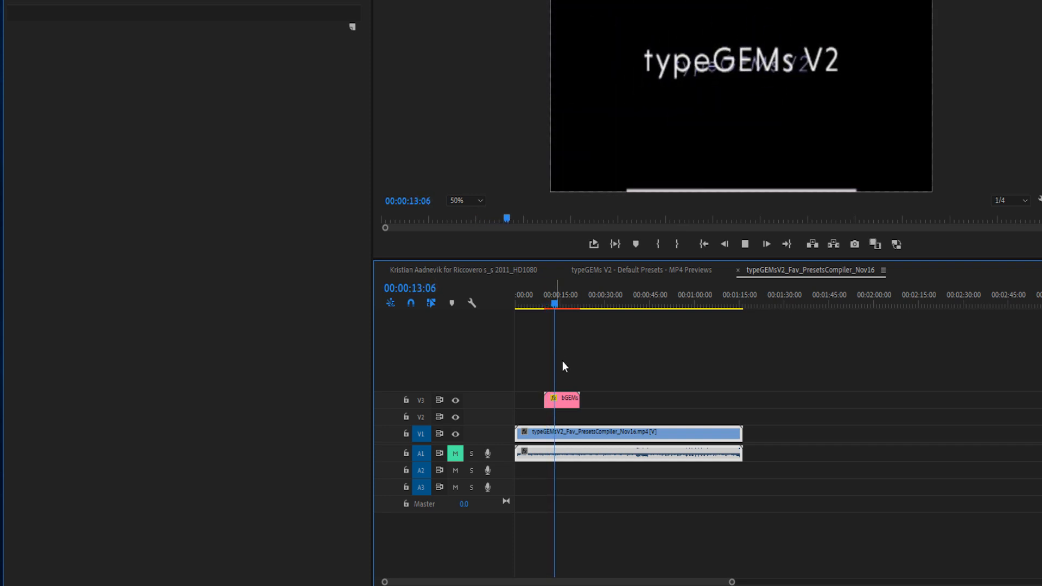
click(564, 400)
key(Delete)
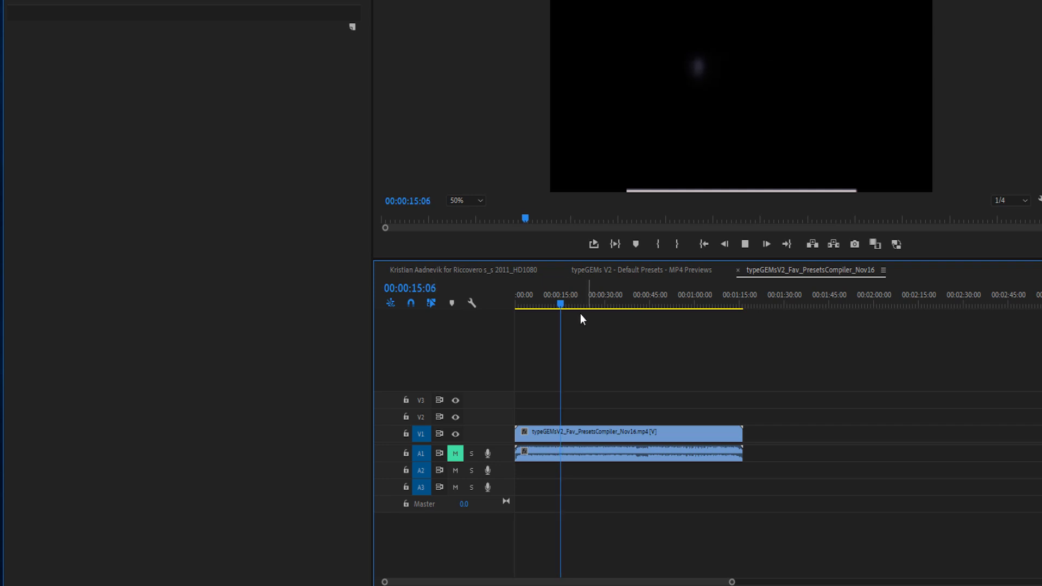
Play further sections of the favorite presets compilation, up to 00:00:41:06, and return to the Riccovero HD1080 sequence
key(space)
key(space)
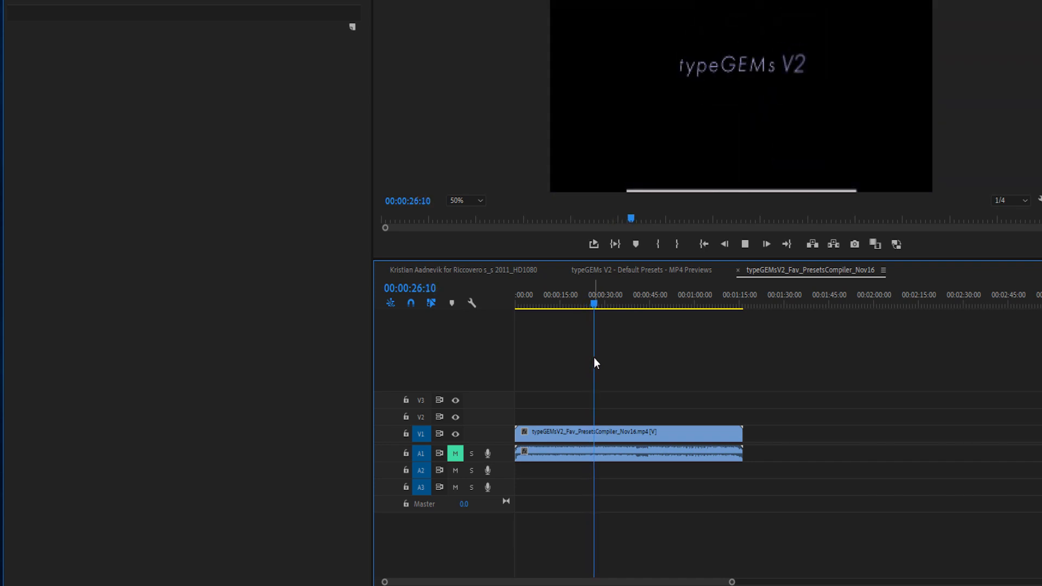
key(space)
click(625, 307)
key(space)
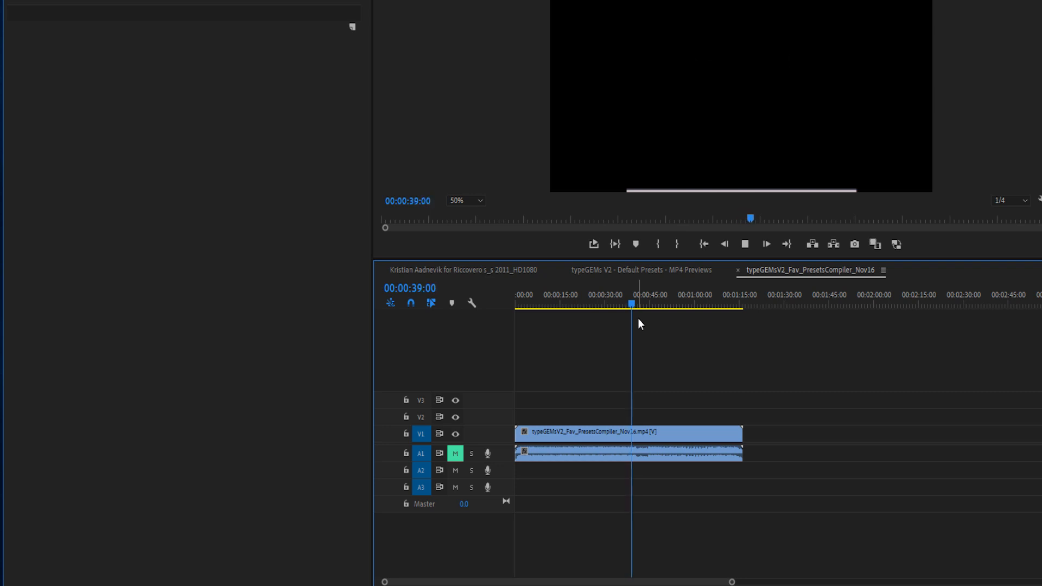
key(space)
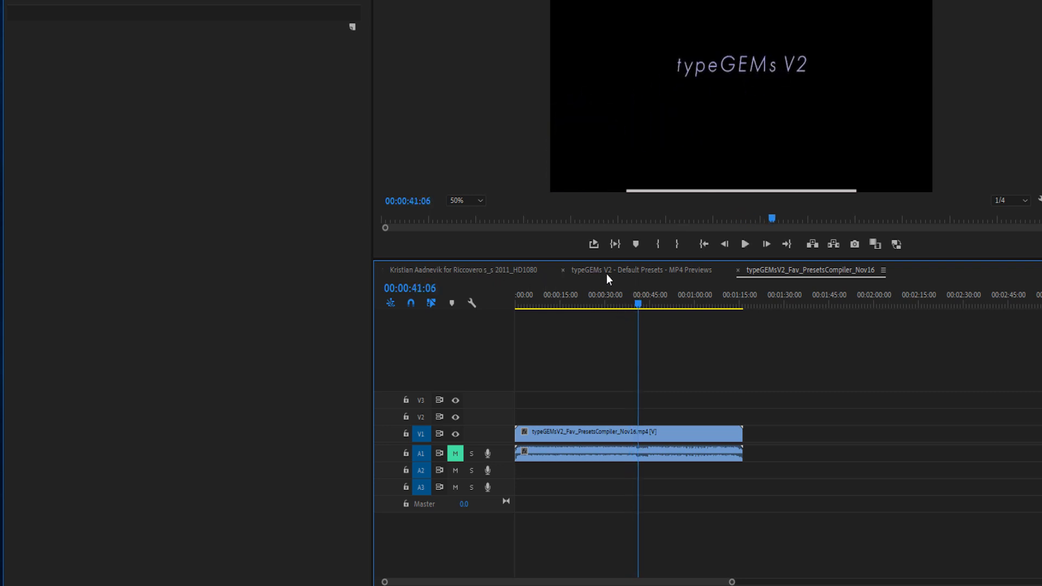
click(505, 272)
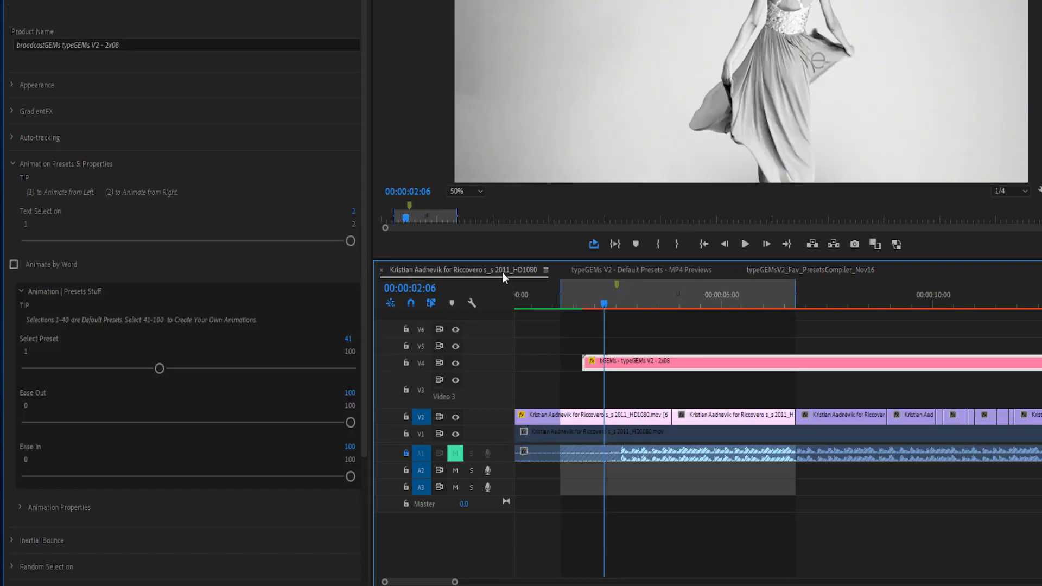
Set the title's Select Preset to 15 and play it from the start of the title clip
drag(614, 298, 643, 299)
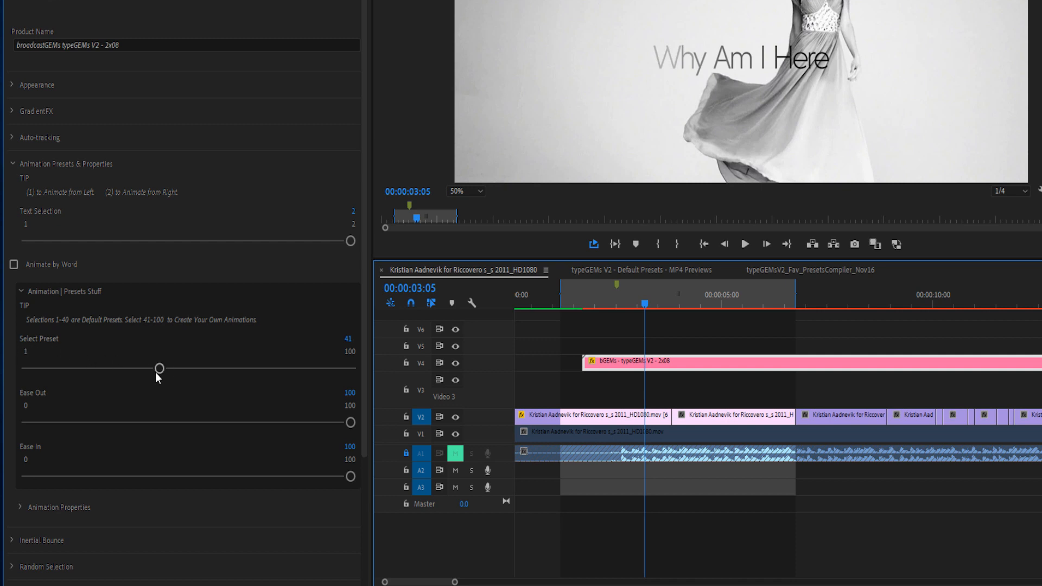
drag(159, 369, 70, 369)
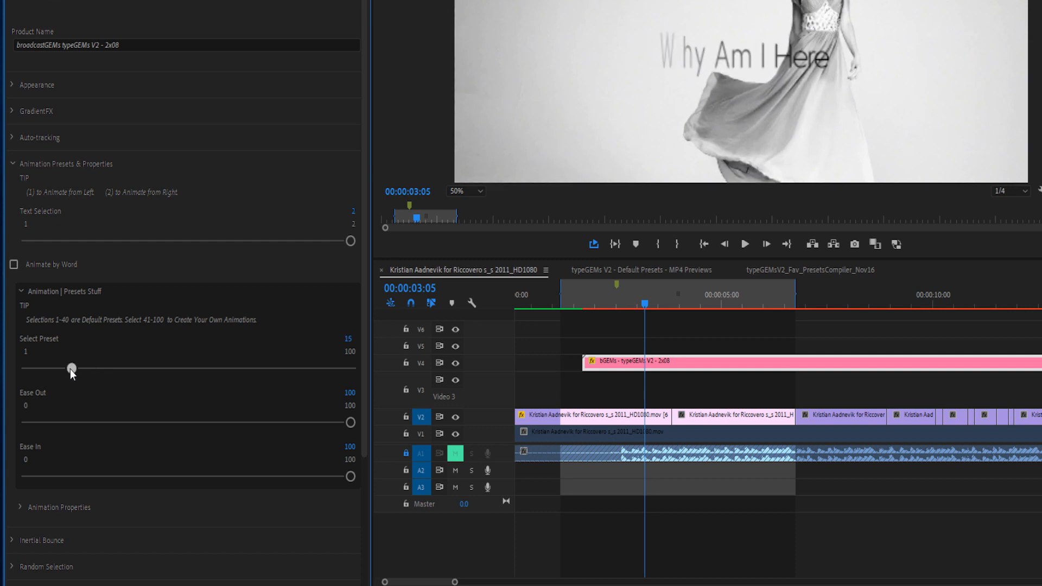
click(581, 304)
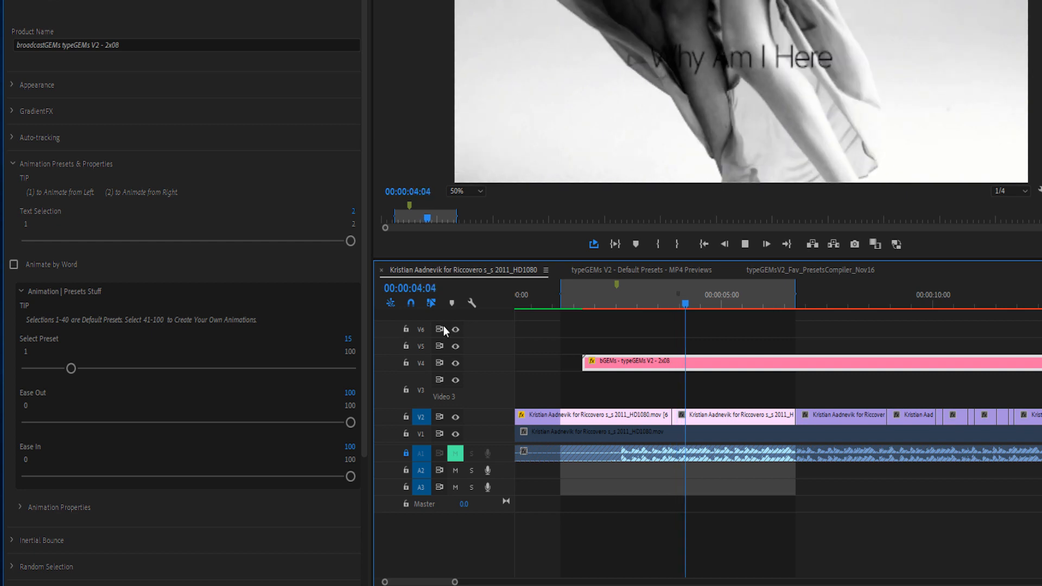
Set the title's Select Preset to 41 and play it from the start of the title clip
click(349, 338)
text(41)
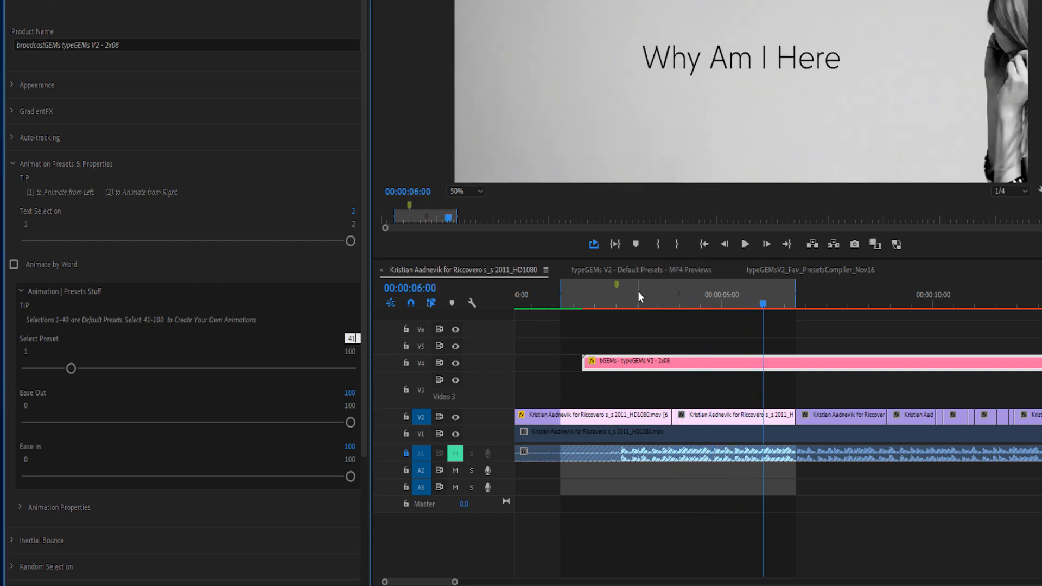
click(682, 299)
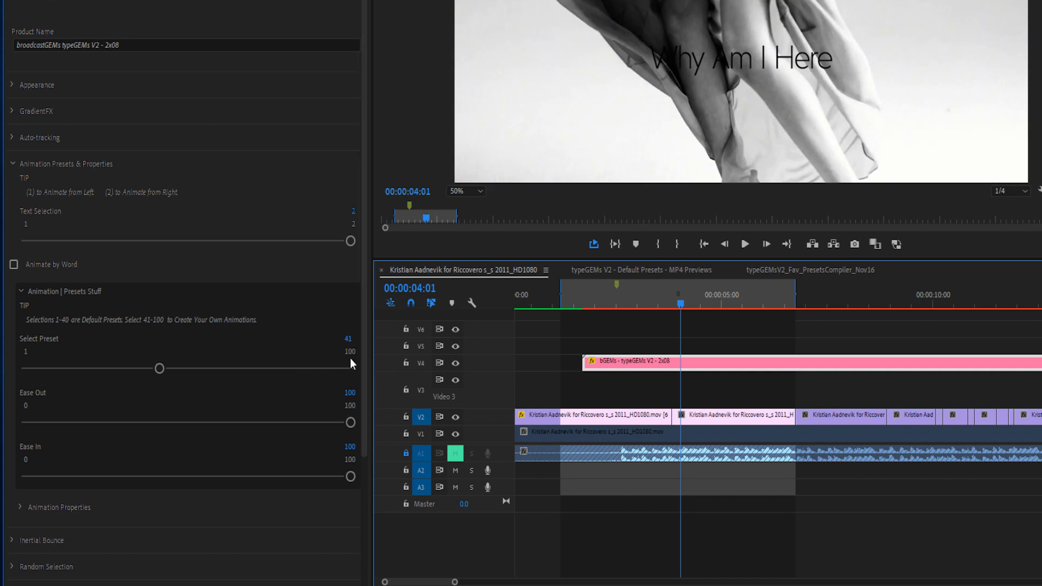
drag(611, 297, 583, 302)
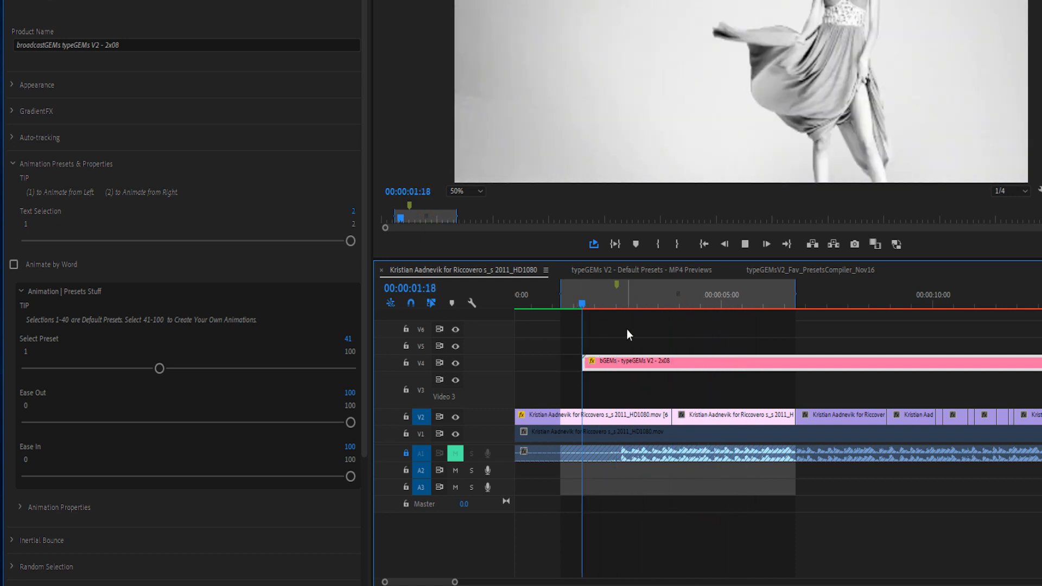
key(space)
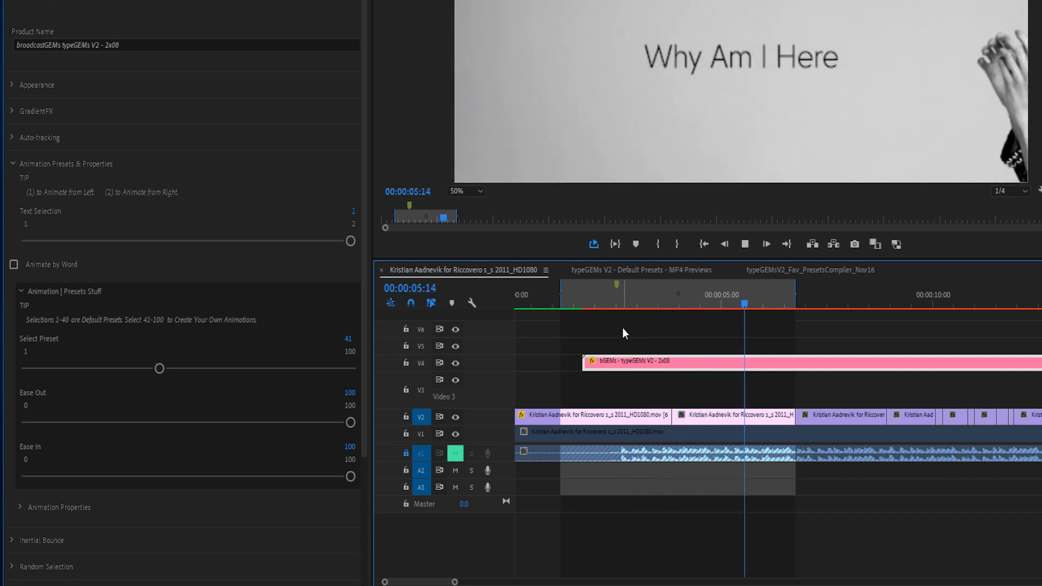
Examine how the Ease Out and Ease In settings relate to the title's entrance by playing and scrubbing up to 00:00:03:15
mouse_move(610, 295)
mouse_down()
mouse_move(706, 309)
mouse_move(626, 307)
mouse_up()
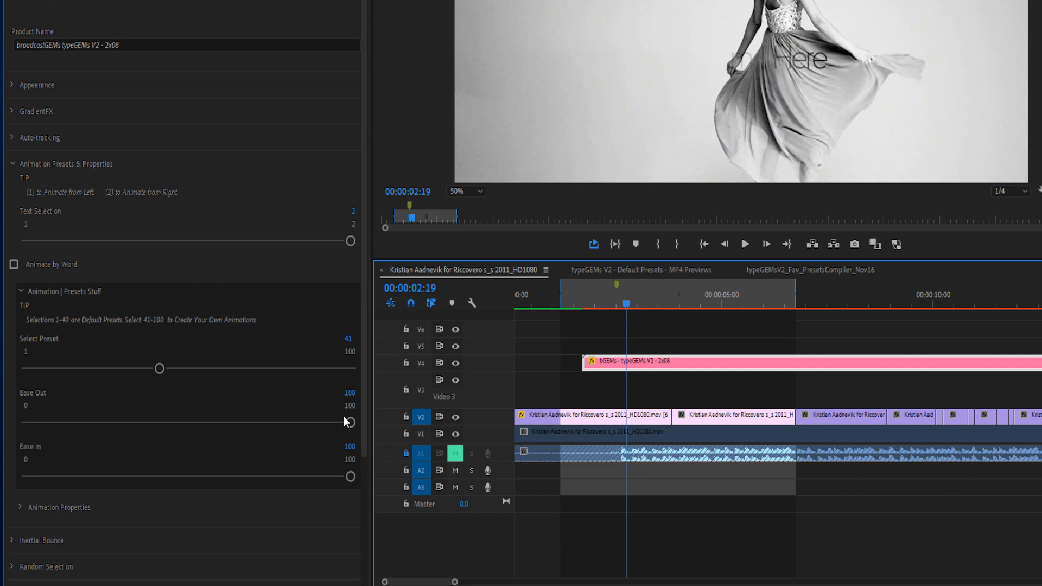
drag(364, 396, 374, 493)
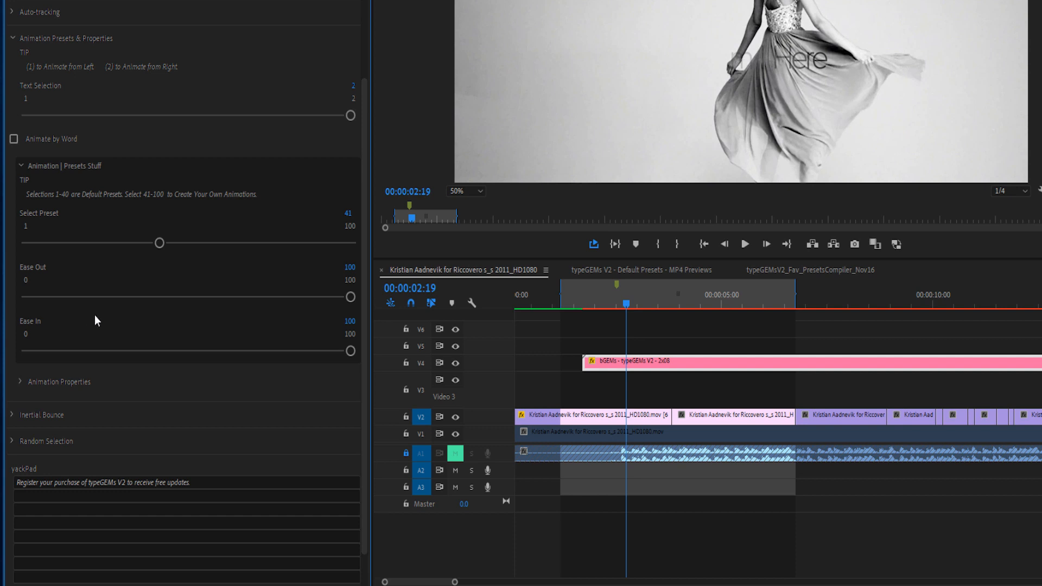
scroll(63, 218, up, 1)
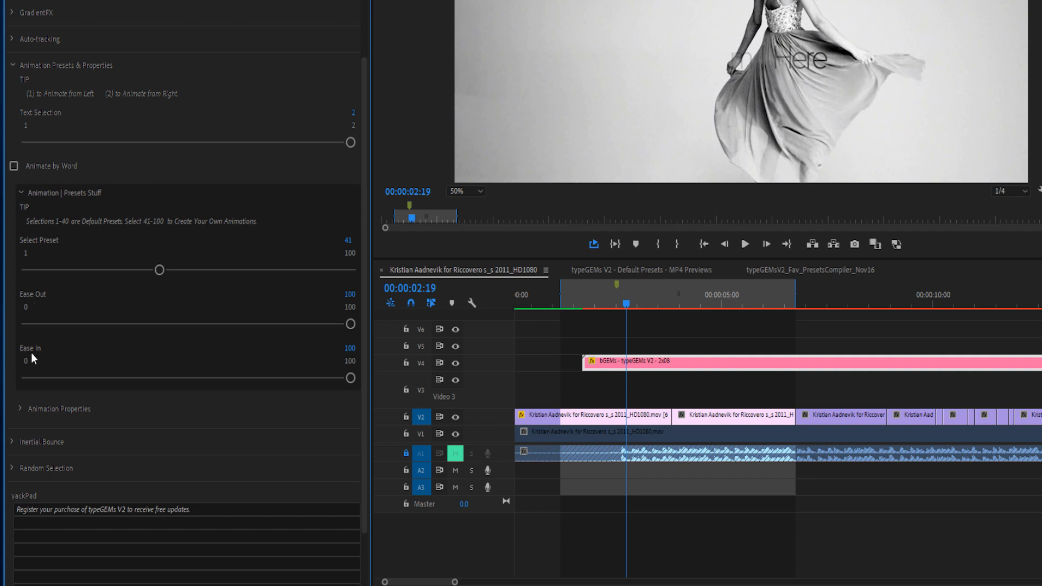
click(565, 302)
key(space)
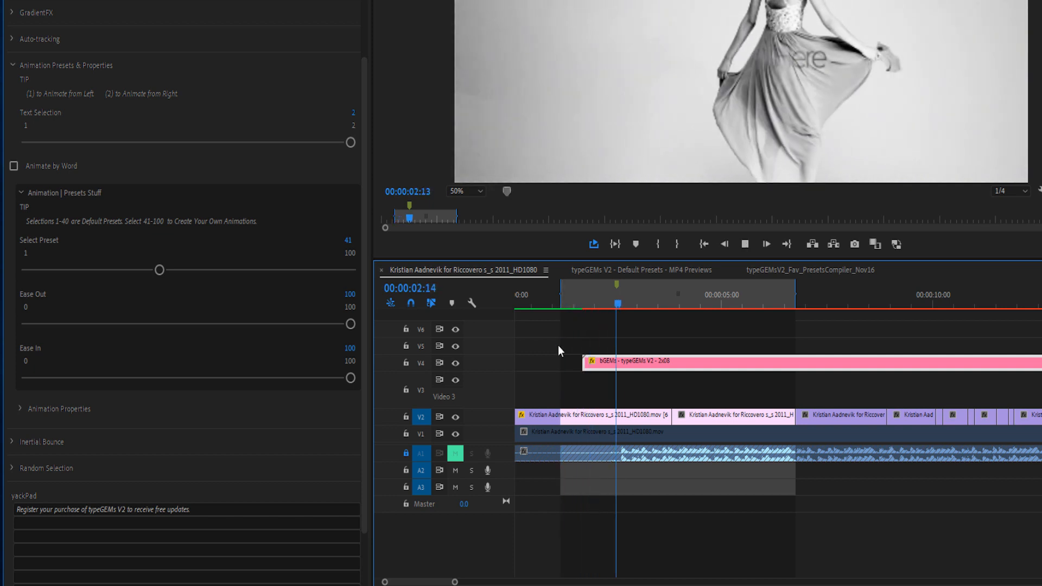
drag(582, 304, 633, 304)
click(582, 304)
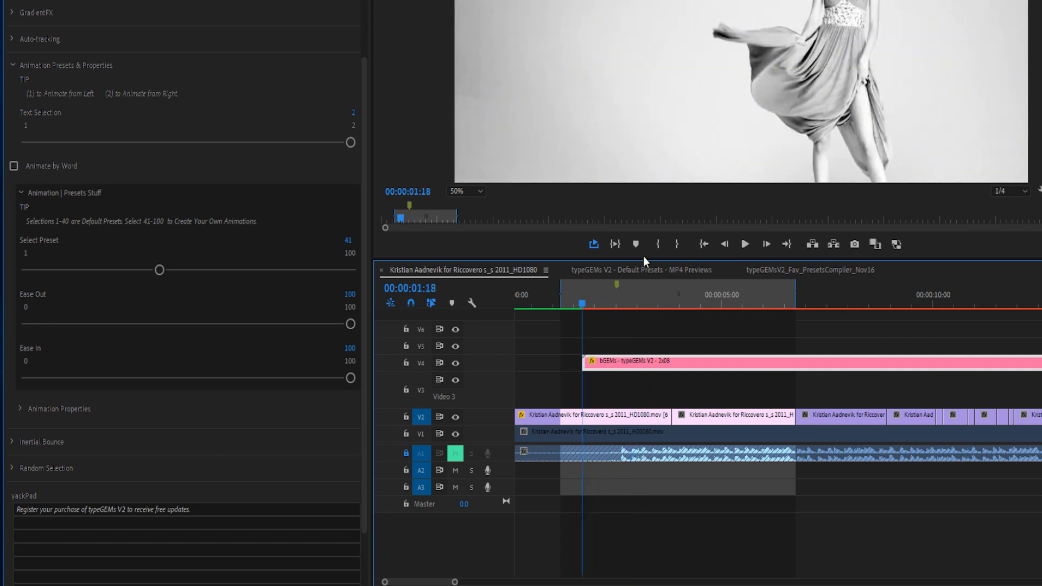
drag(582, 305, 637, 310)
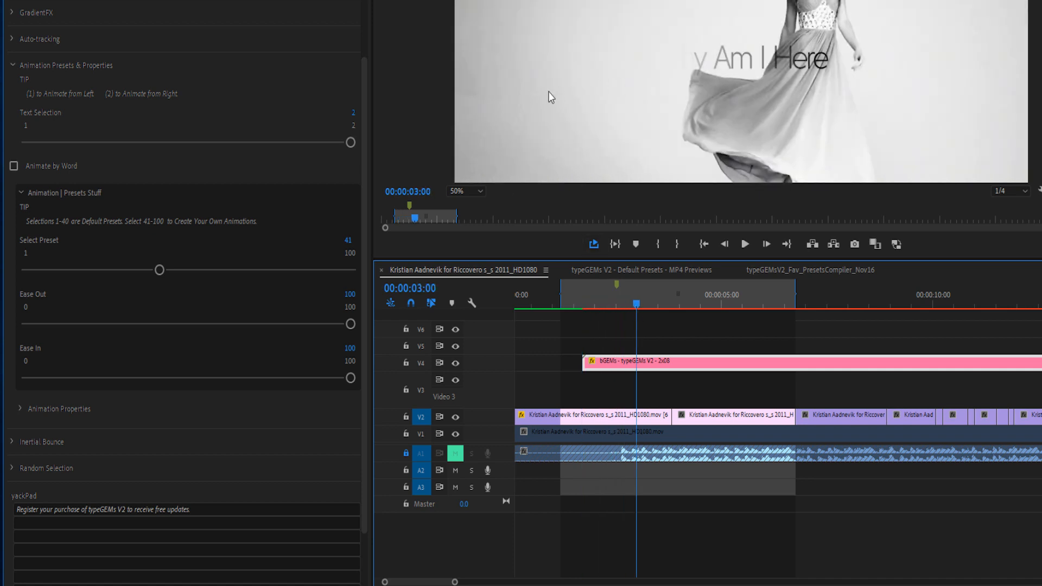
drag(586, 306, 661, 305)
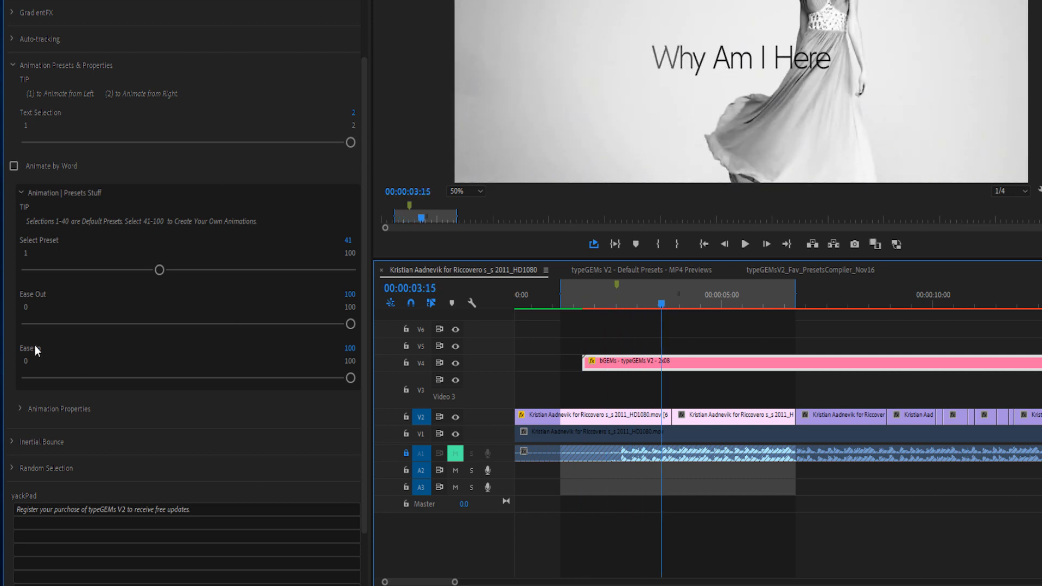
Expand Animation Properties and review the settings from Position to Blur, along with the preset and easing options
click(20, 408)
scroll(228, 391, down, 4)
scroll(242, 403, down, 5)
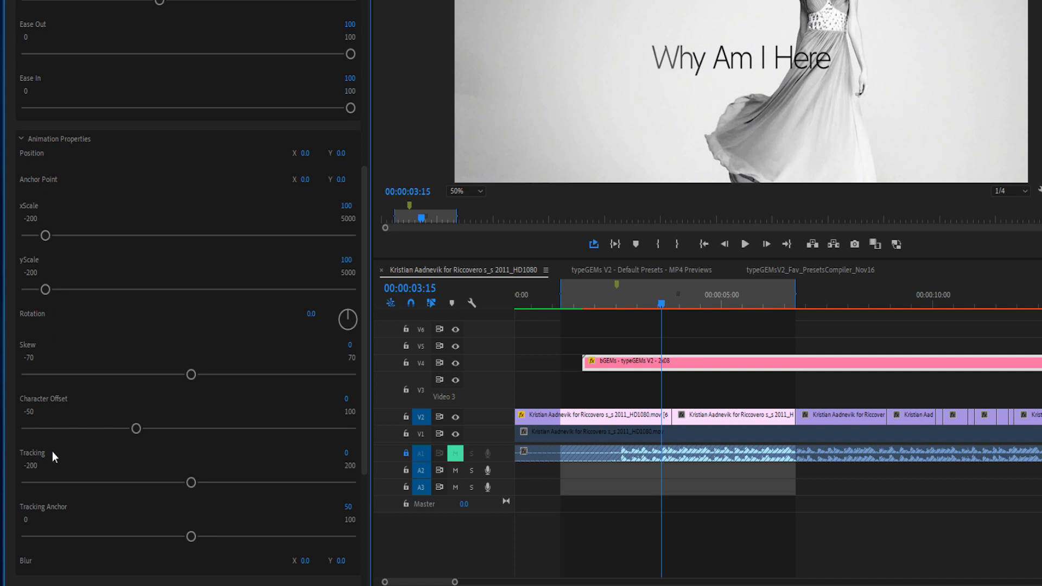
click(604, 304)
drag(610, 304, 671, 306)
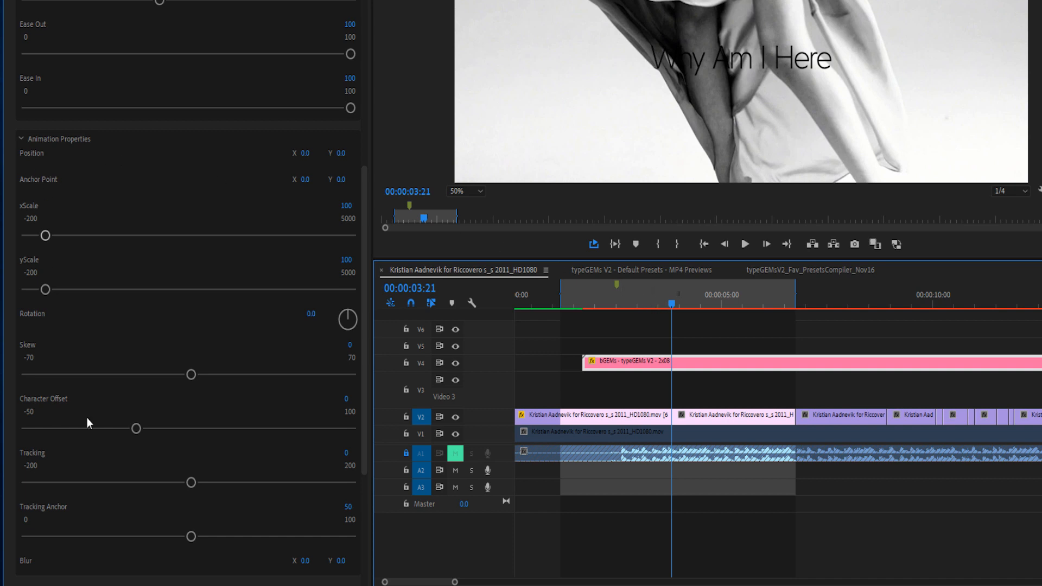
scroll(367, 273, down, 5)
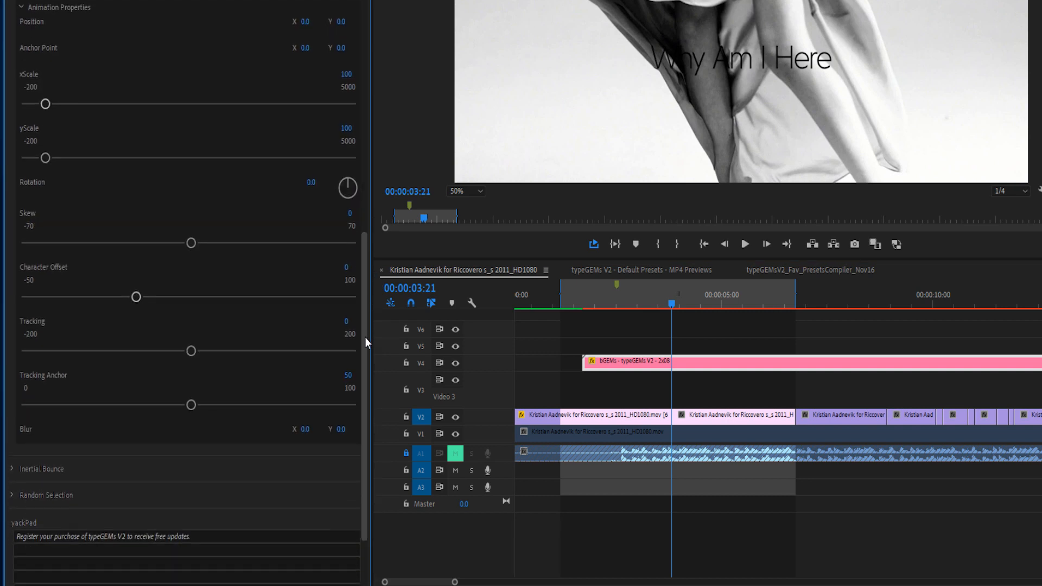
scroll(366, 312, up, 3)
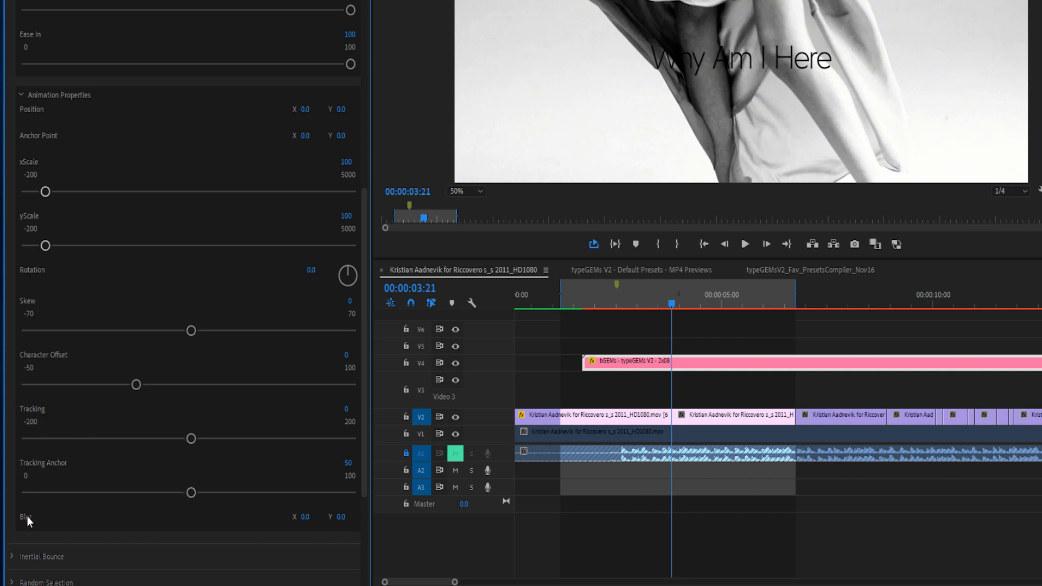
drag(365, 248, 369, 179)
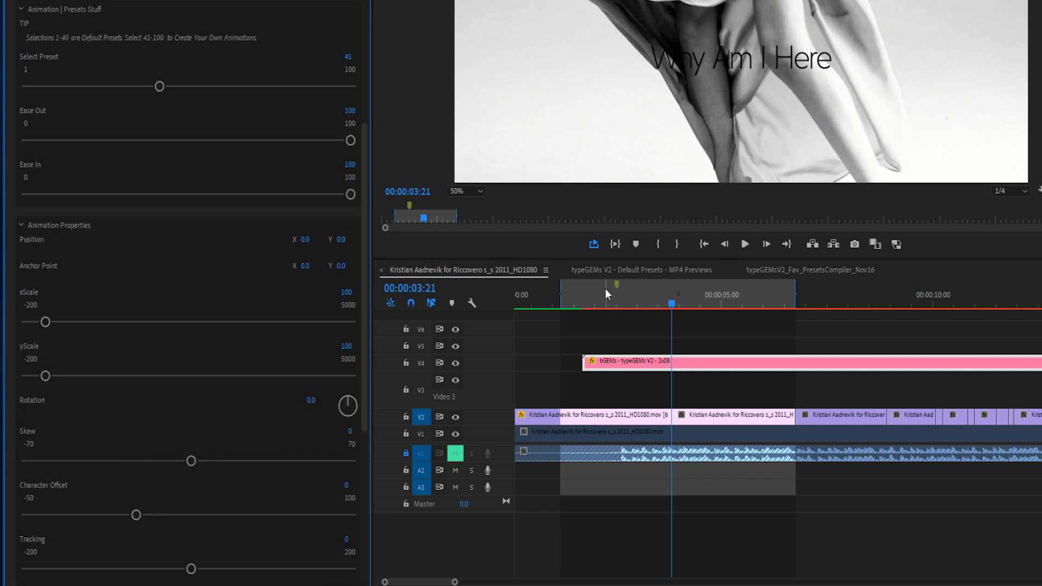
drag(356, 129, 352, 18)
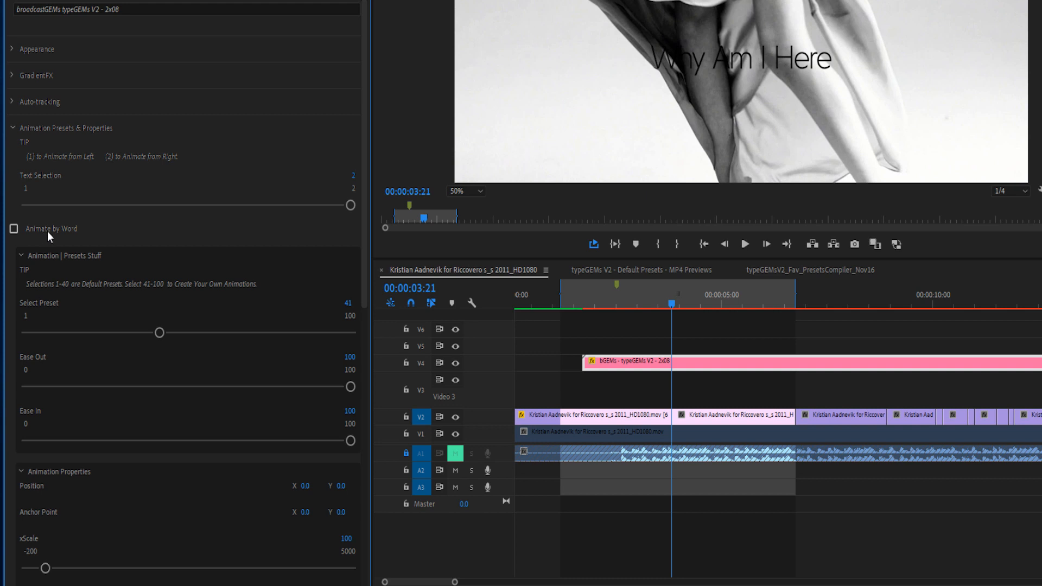
drag(363, 209, 386, 302)
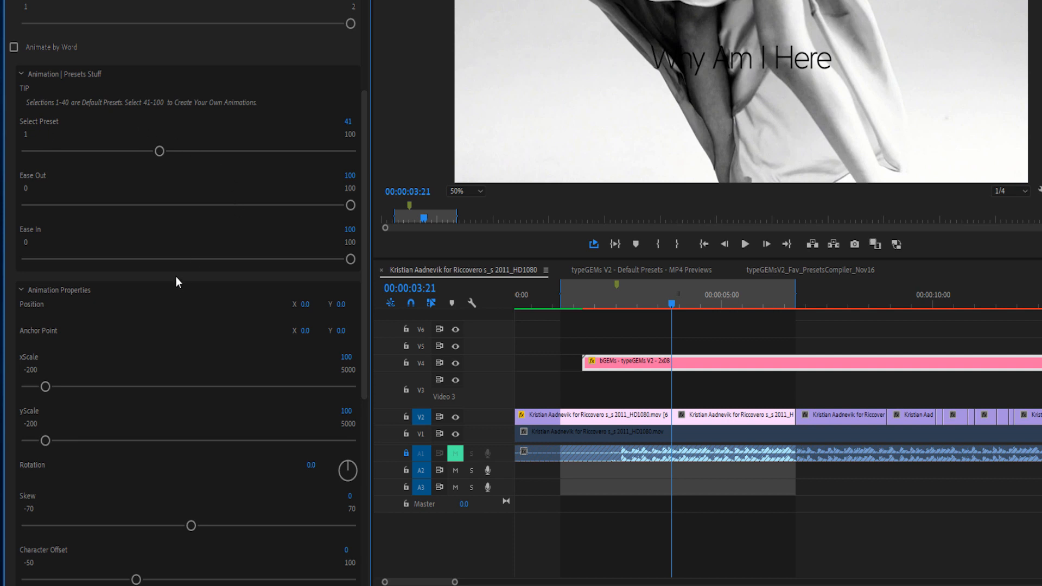
Set the animation's Position X to 200 and scrub through the title's entrance
click(304, 305)
text(200)
key(Return)
click(584, 300)
drag(579, 310, 640, 306)
Set the title's Text Selection to 1 to animate from the left, scrub to 00:00:04:21 and play it from near the in point
drag(350, 29, 22, 34)
mouse_move(602, 297)
mouse_down()
mouse_move(581, 298)
mouse_move(636, 307)
mouse_move(581, 292)
mouse_move(608, 305)
mouse_up()
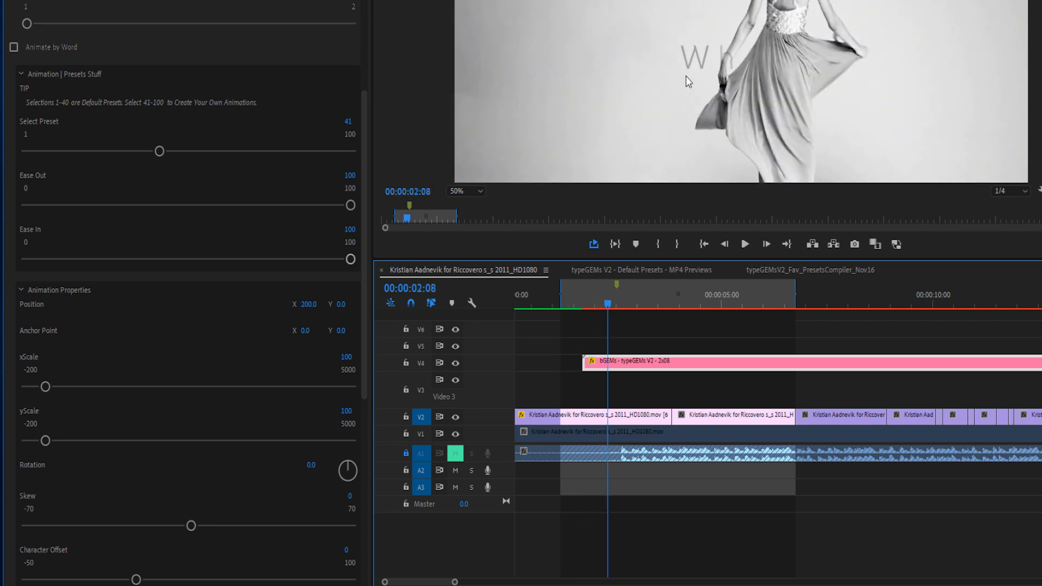
drag(604, 302, 714, 304)
drag(363, 151, 357, 60)
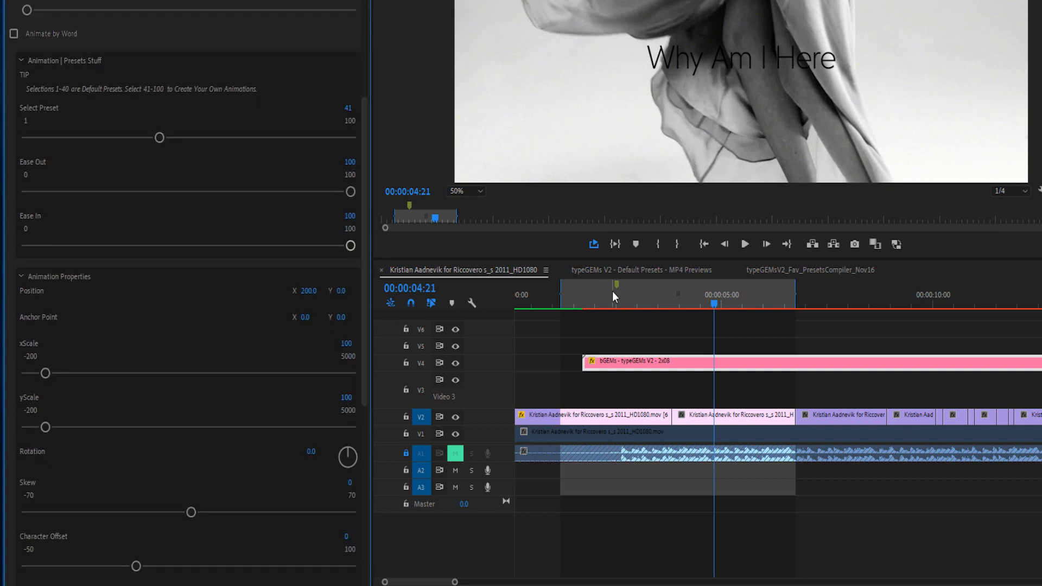
click(571, 294)
key(space)
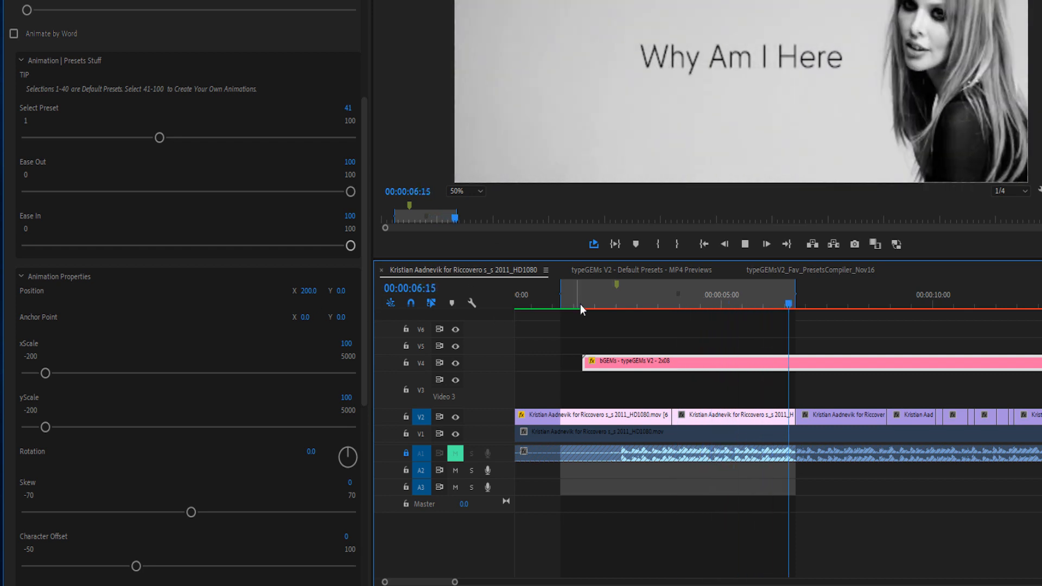
Set the animation's Position to X 0 and Y 200, and play the title's entrance from before the clip starts
click(608, 295)
click(312, 291)
text(0)
click(585, 302)
click(343, 291)
text(200)
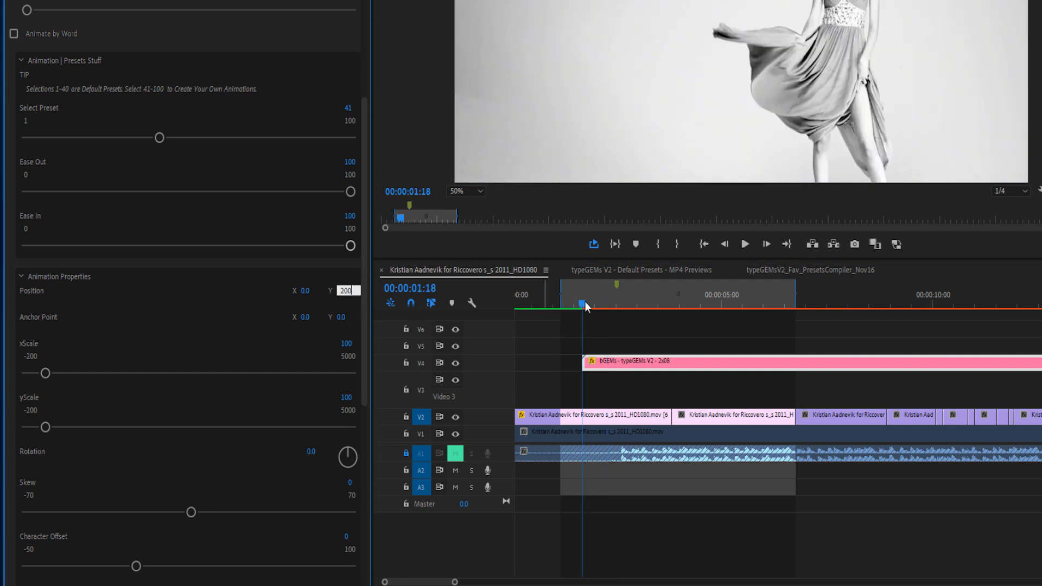
click(574, 299)
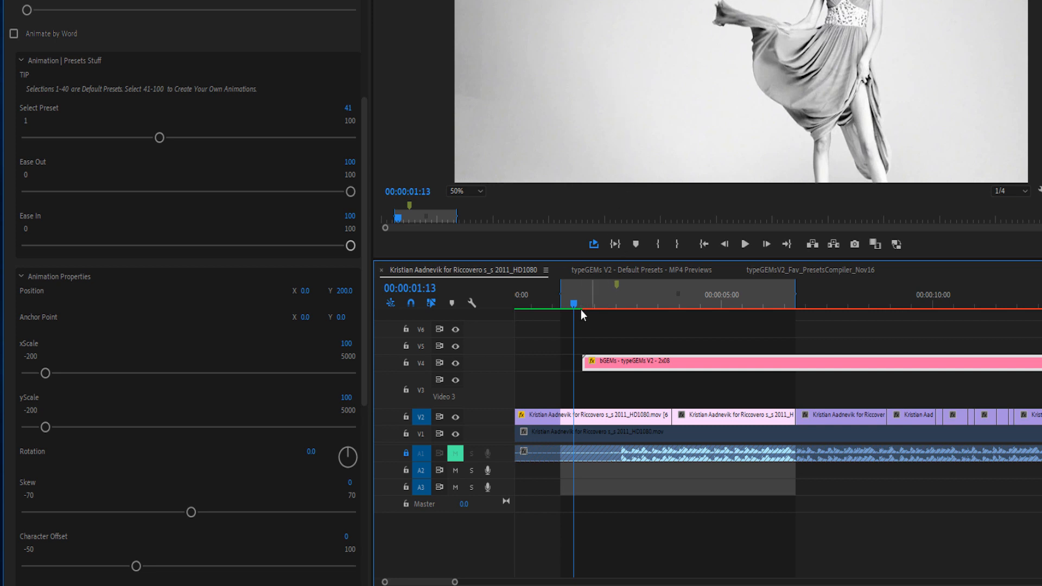
click(616, 246)
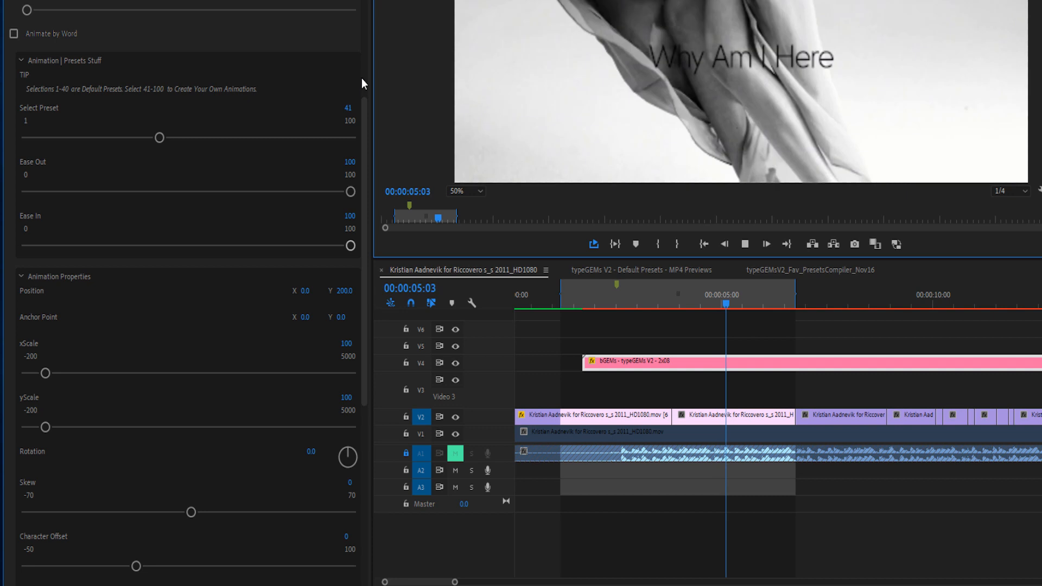
Set Ease In to 0 and play the title's entrance from the in point to 00:00:06:04
scroll(361, 78, up, 5)
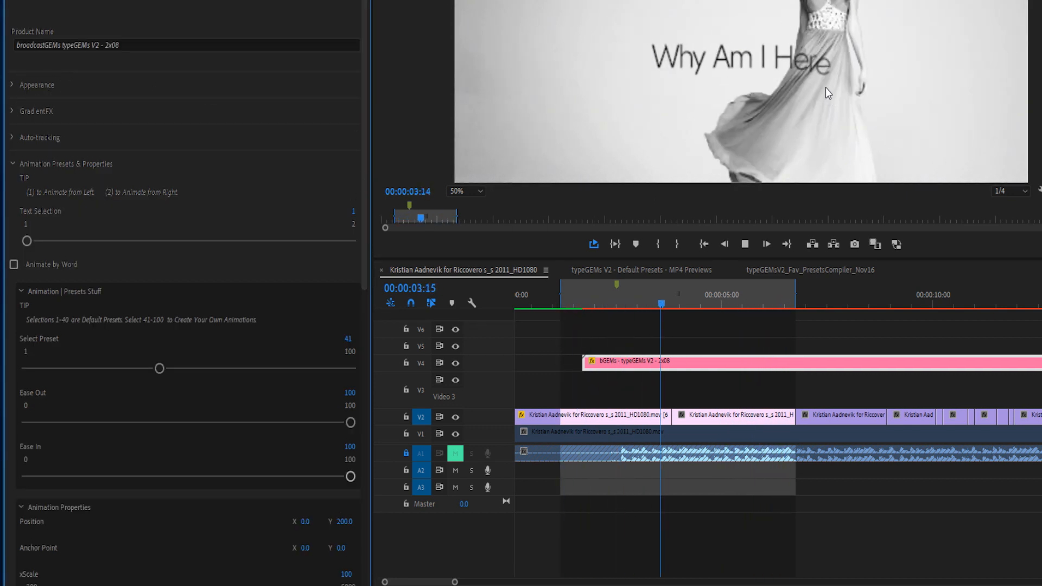
scroll(363, 146, down, 4)
mouse_move(382, 250)
mouse_down()
mouse_move(381, 301)
mouse_move(368, 246)
mouse_up()
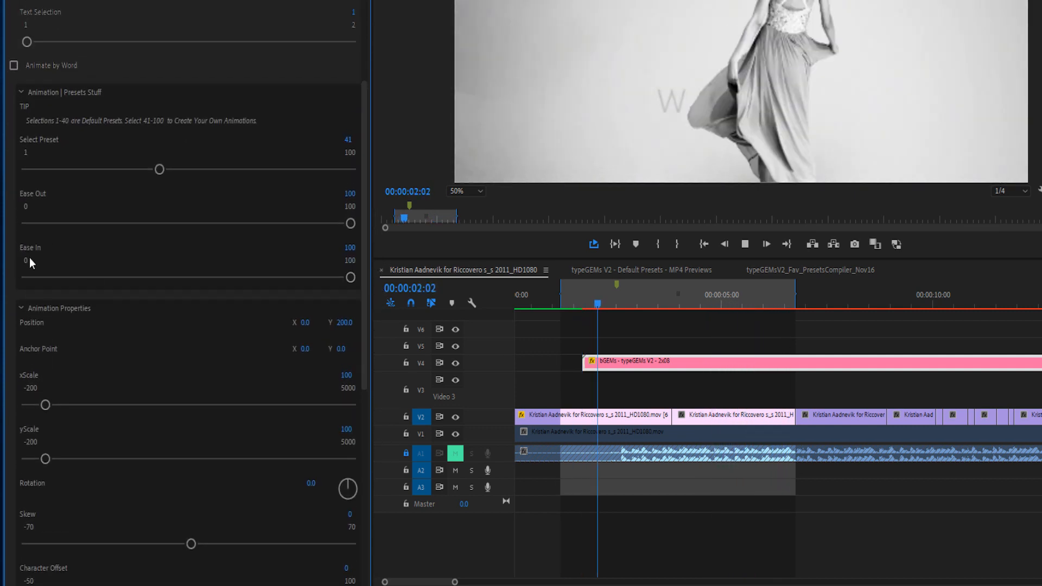
click(582, 305)
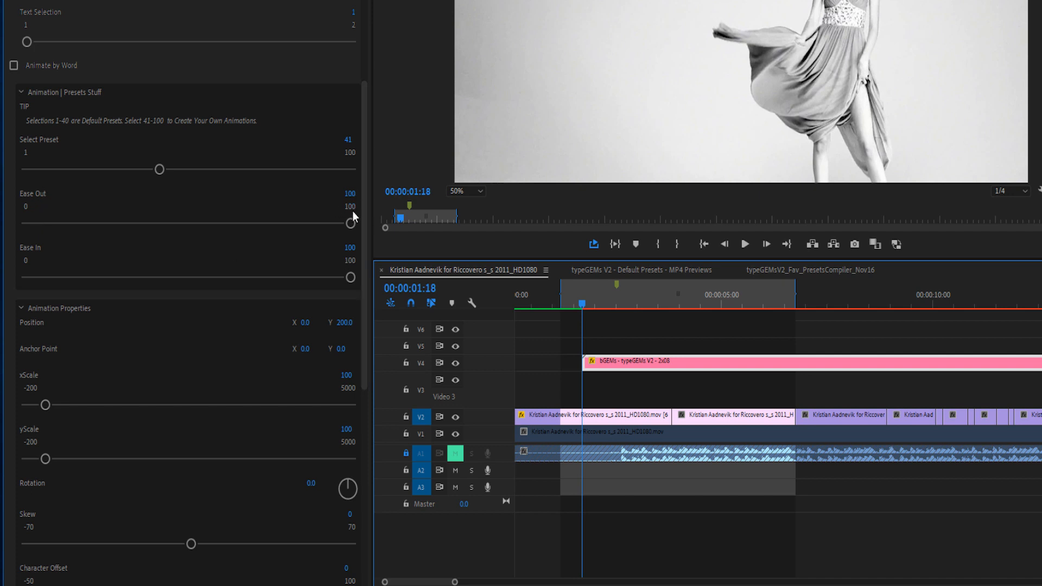
drag(350, 277, 1, 288)
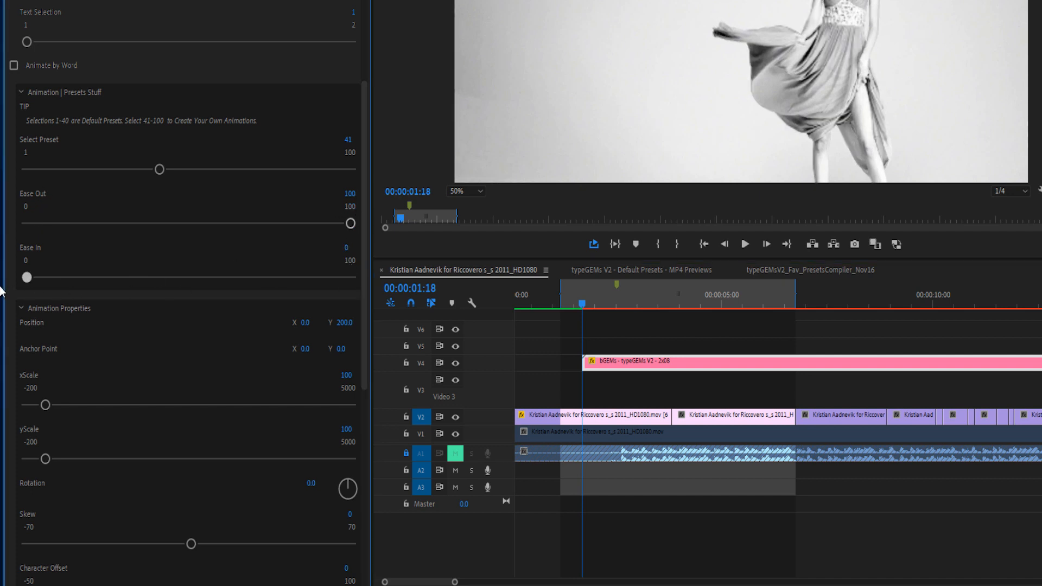
click(560, 298)
key(space)
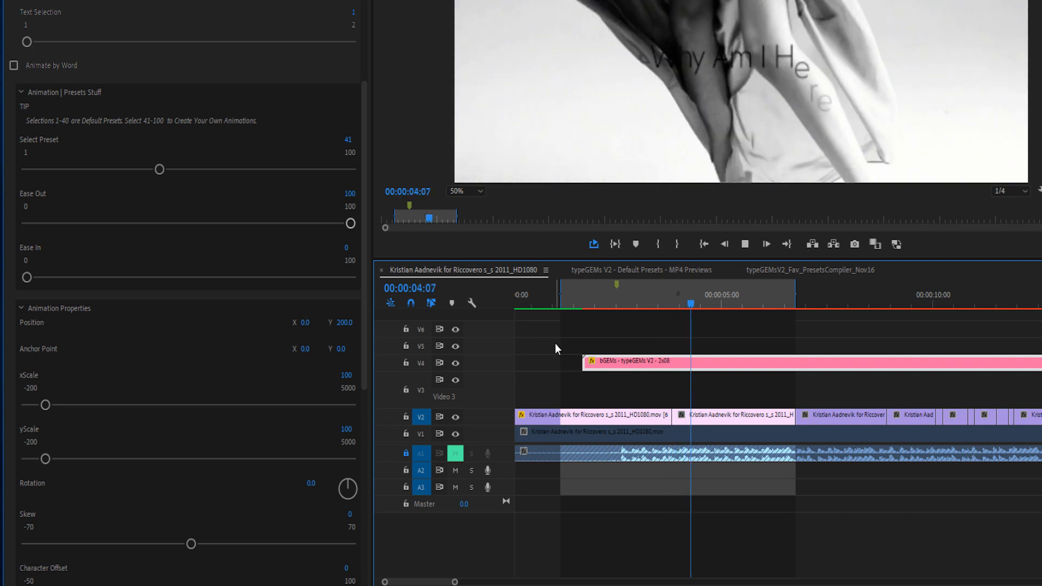
key(space)
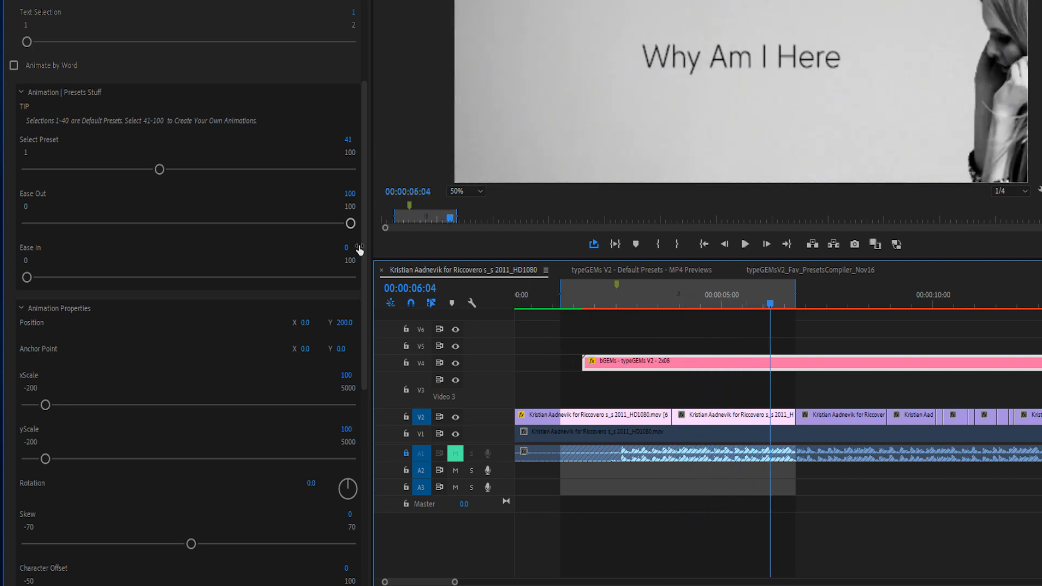
Set Ease In to 50, render the in-to-out range and scrub through the title's entrance to 00:00:04:08
click(346, 248)
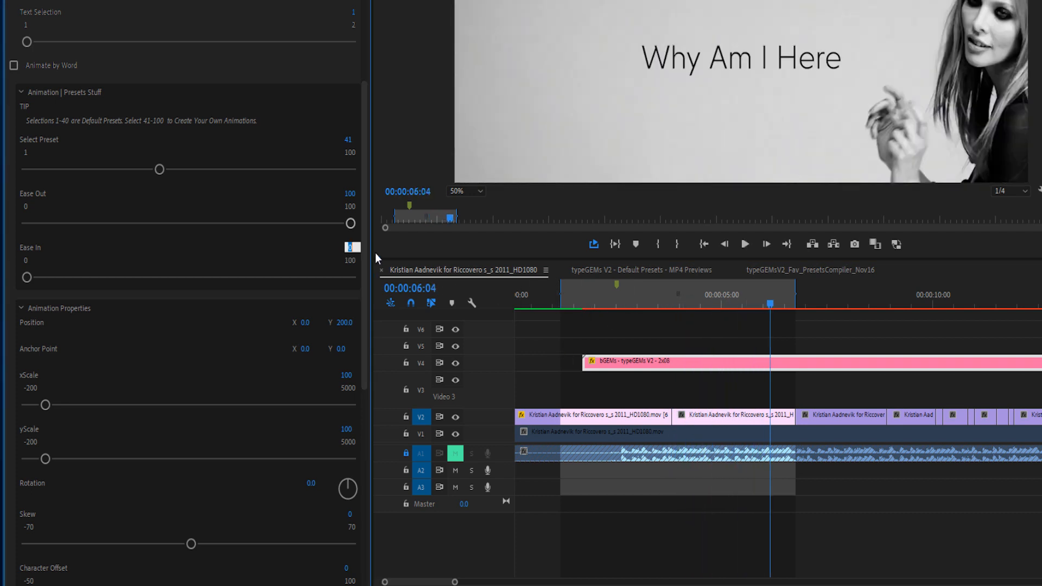
click(569, 297)
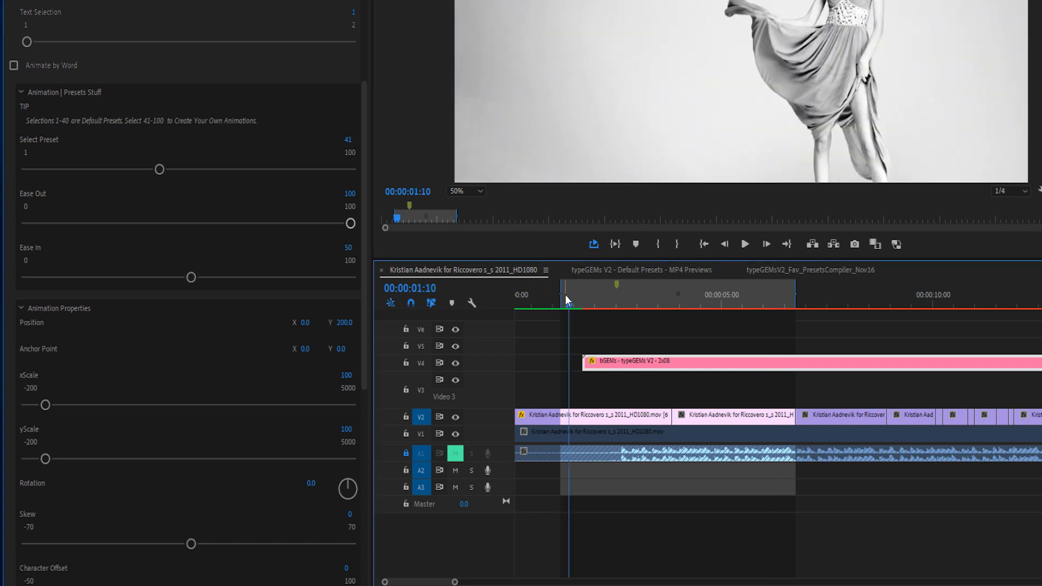
key(Return)
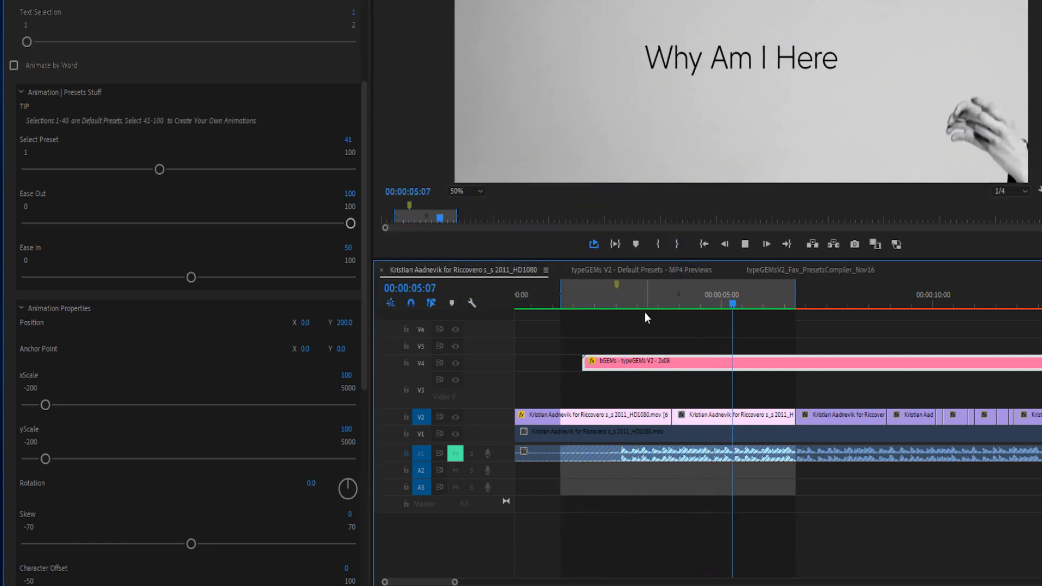
drag(585, 299, 696, 309)
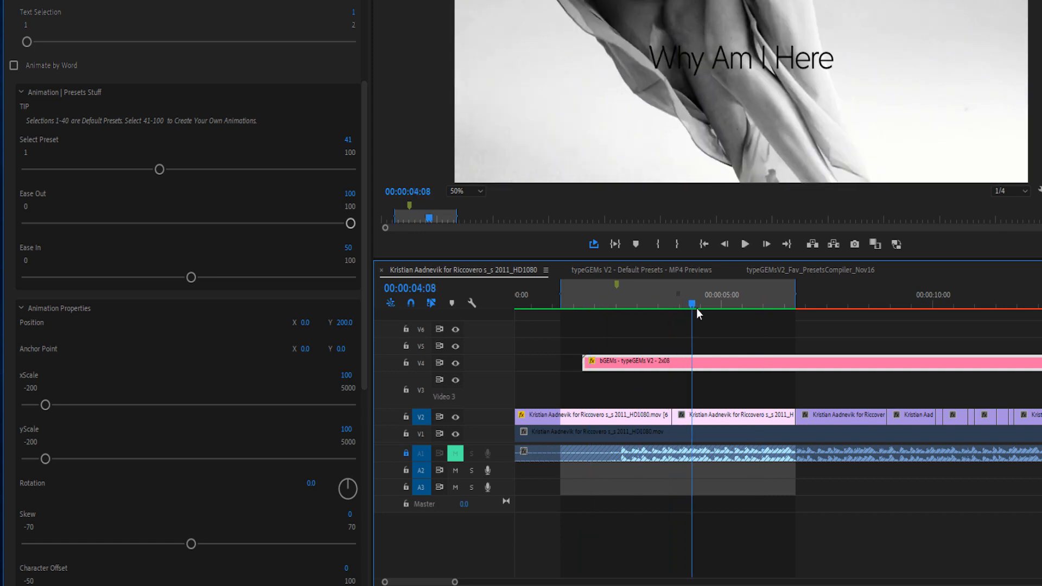
Set Ease In to 100 and Ease Out to 60, and play the title from the in point at 00:00:01:05
drag(187, 275, 350, 277)
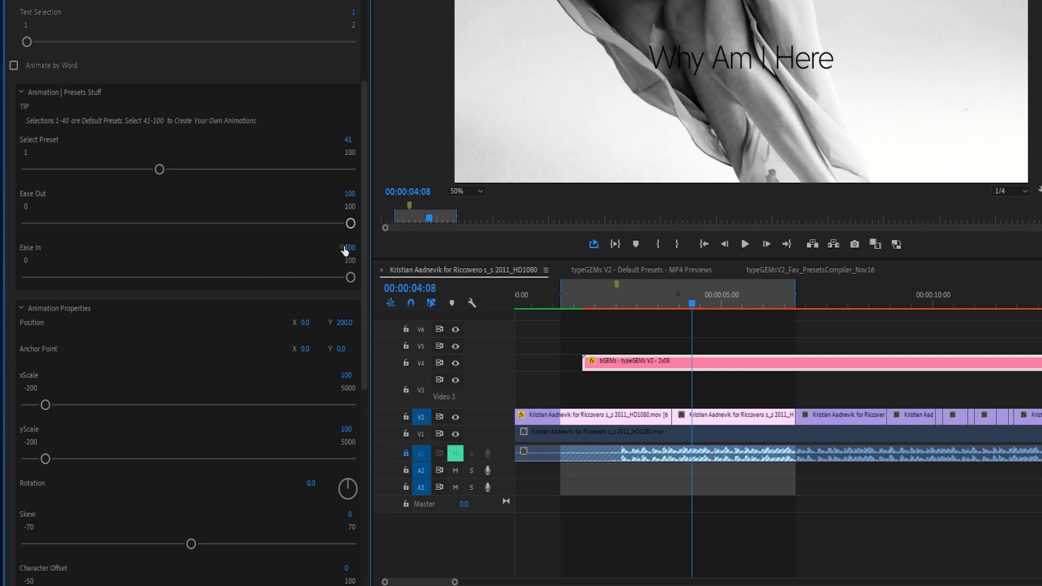
drag(350, 223, 220, 228)
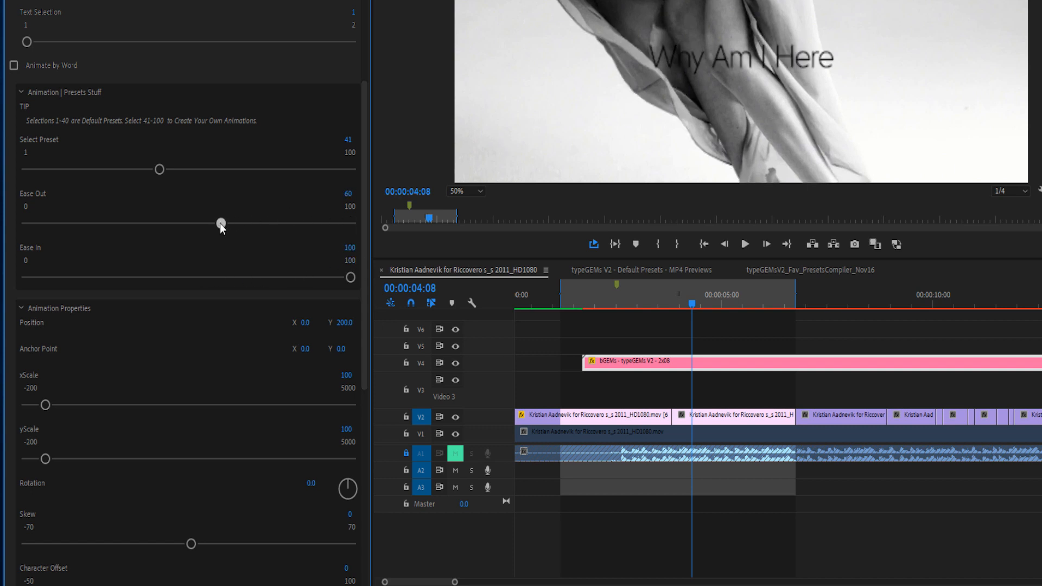
click(562, 302)
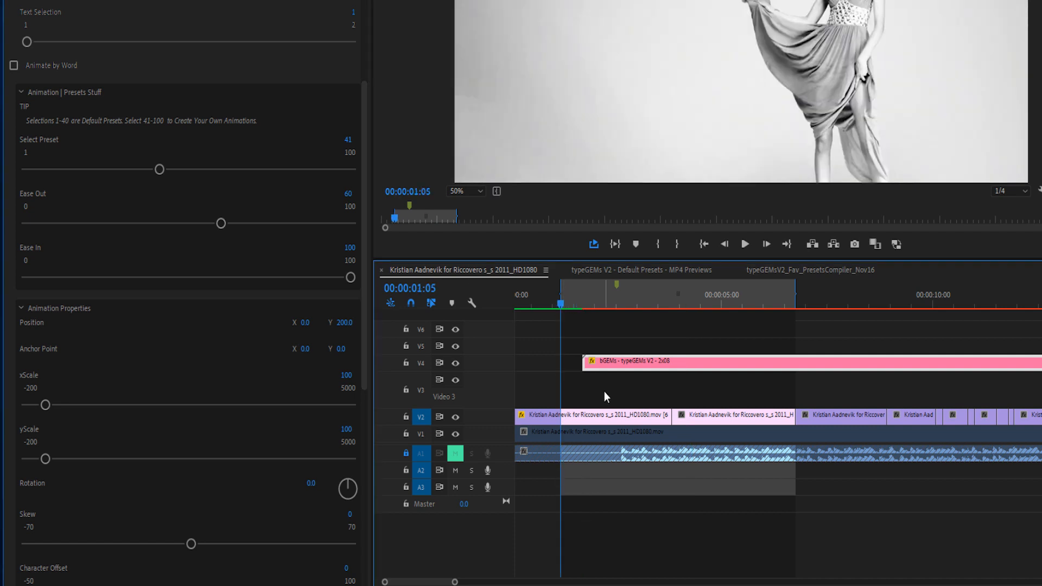
key(space)
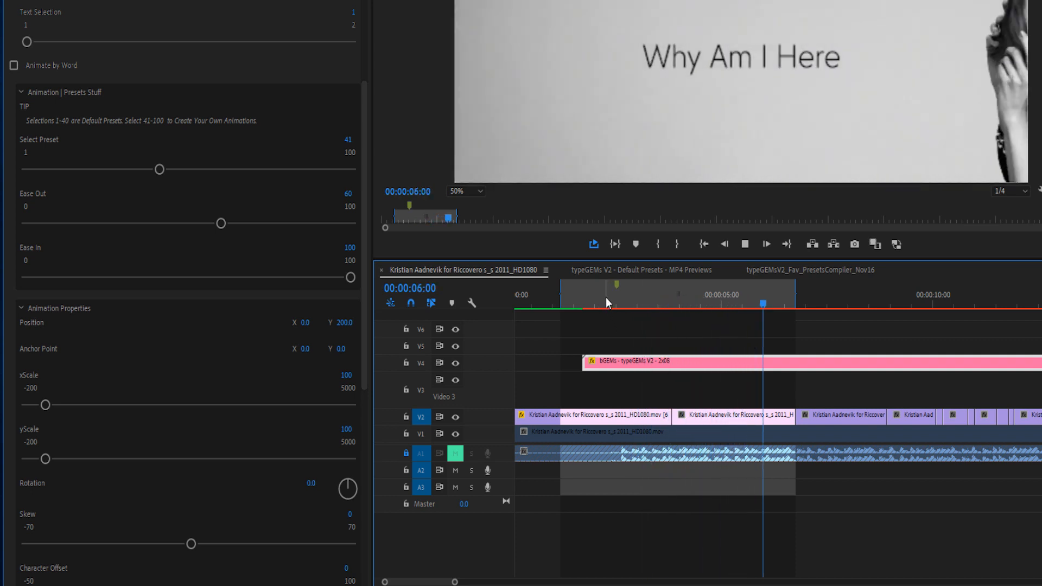
Render and play the in-to-out range, stop at 00:00:05:11 and extend the sequence's out point past 00:00:08:00
click(604, 298)
key(Return)
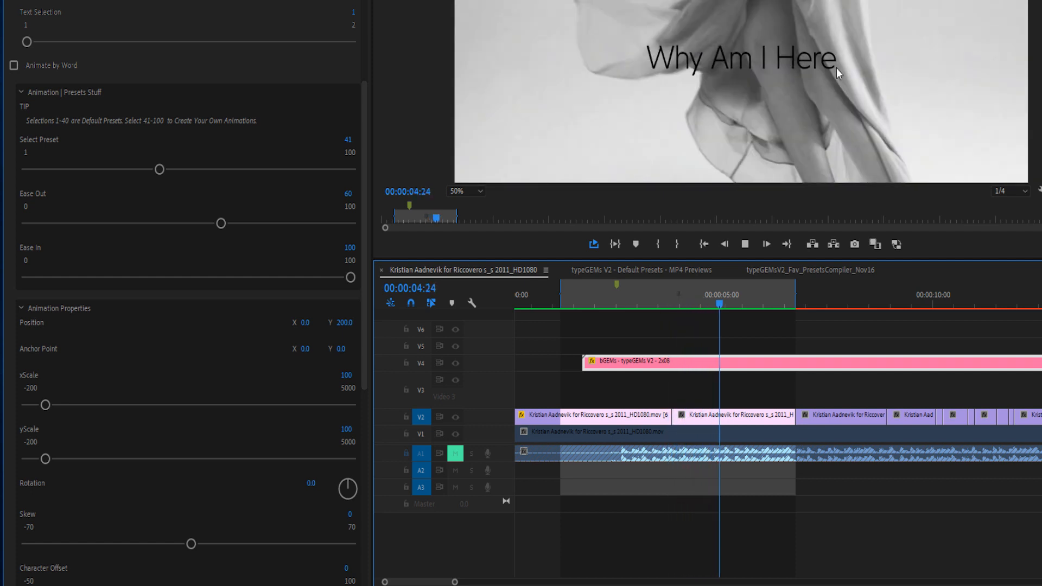
key(space)
drag(795, 298, 880, 291)
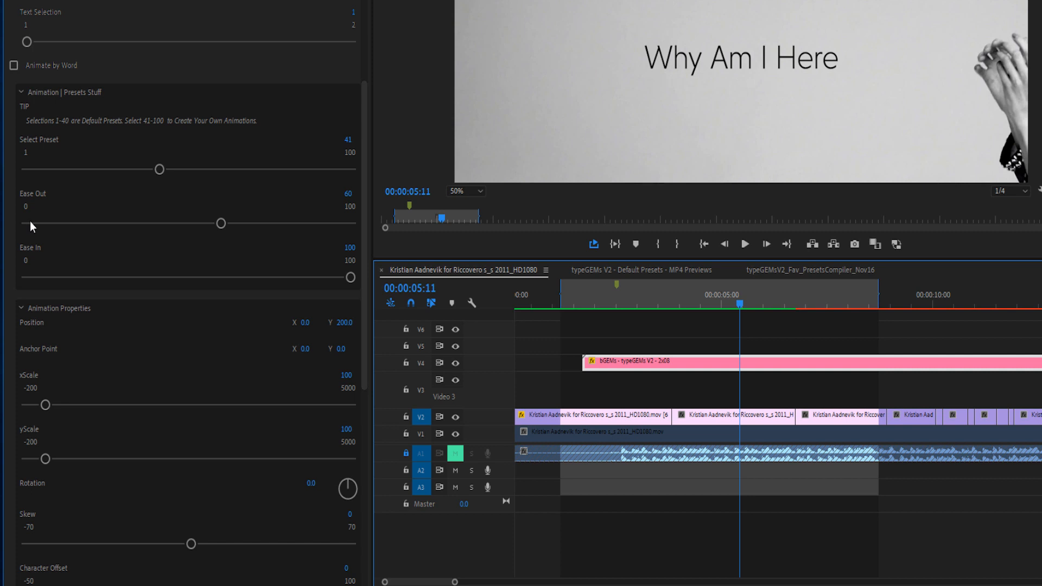
Review the title's Auto-tracking settings and the GradientFX style, color and range options, and collapse GradientFX
scroll(163, 87, up, 2)
scroll(54, 57, up, 1)
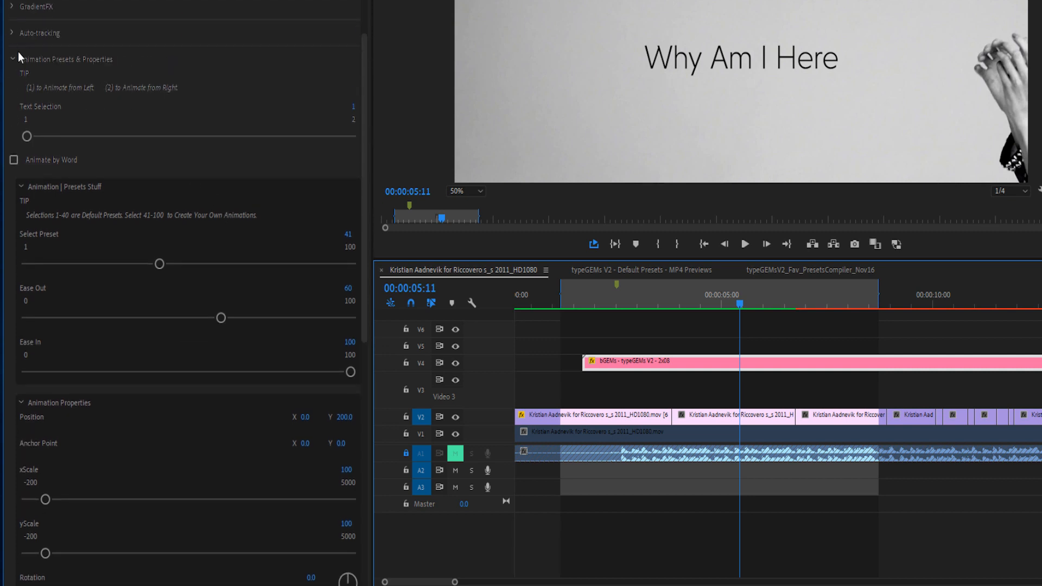
click(12, 40)
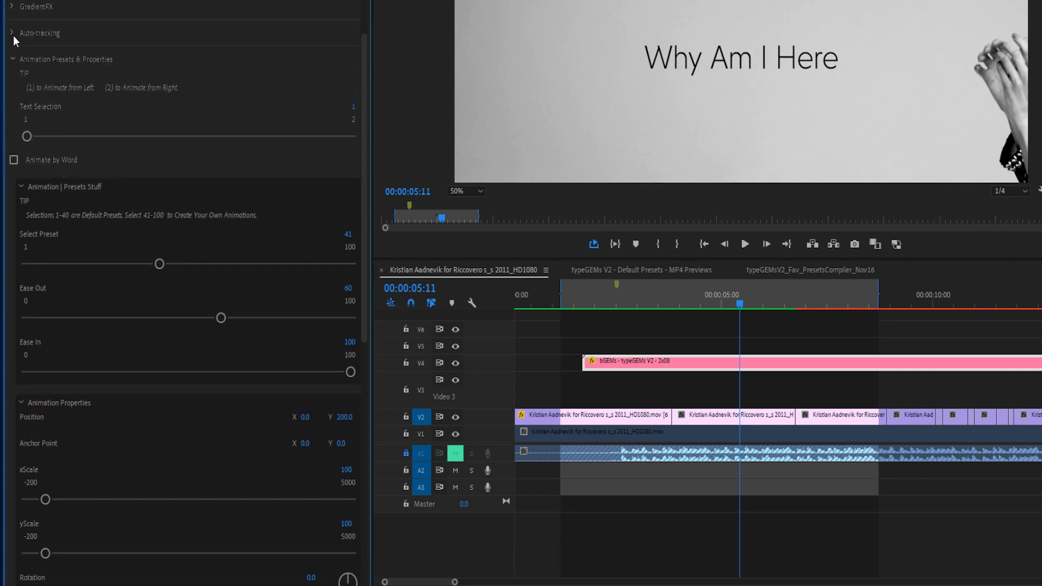
click(13, 33)
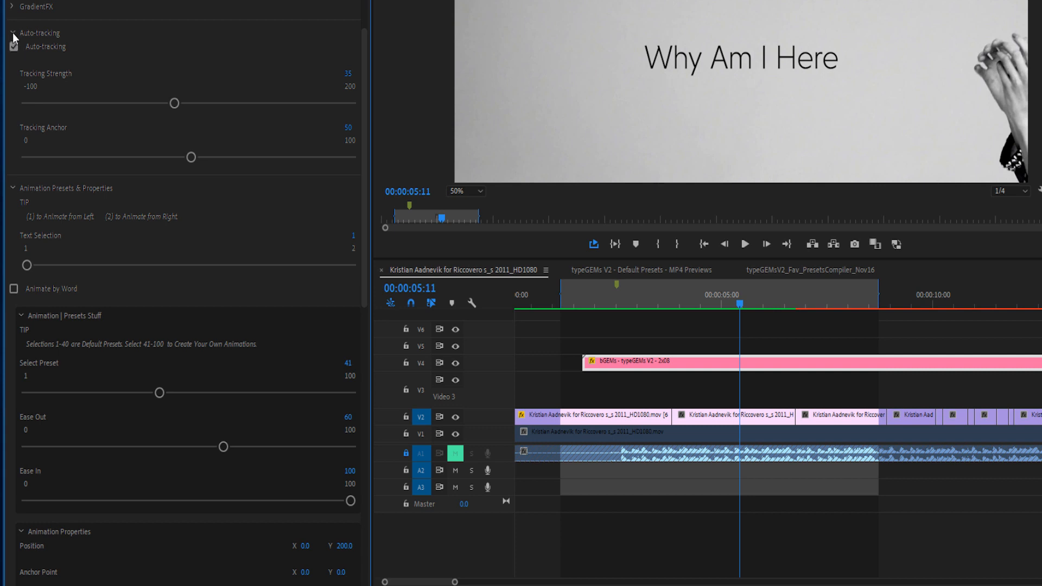
click(12, 34)
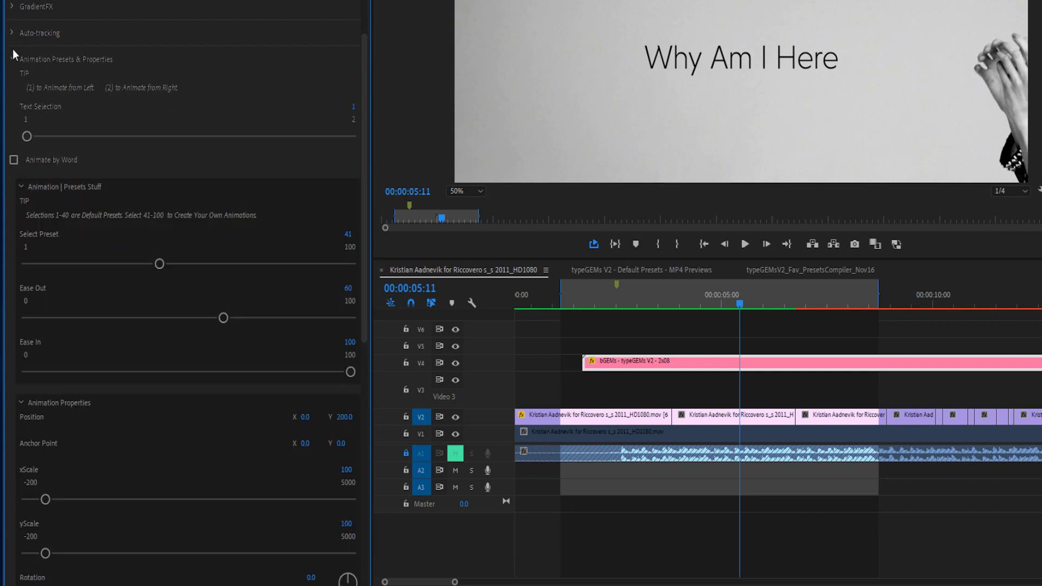
click(11, 33)
click(11, 7)
scroll(77, 55, down, 1)
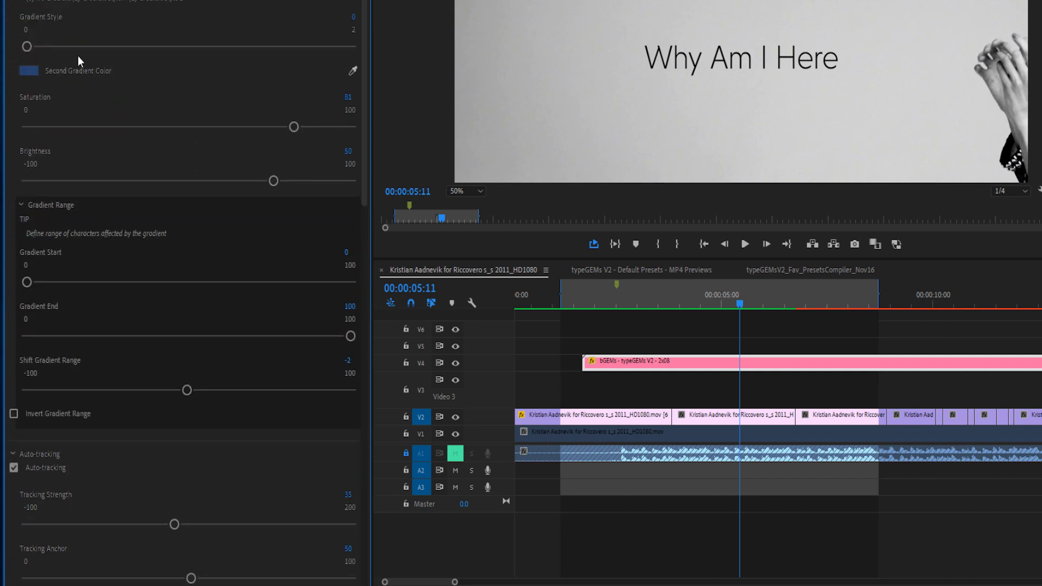
scroll(103, 107, up, 1)
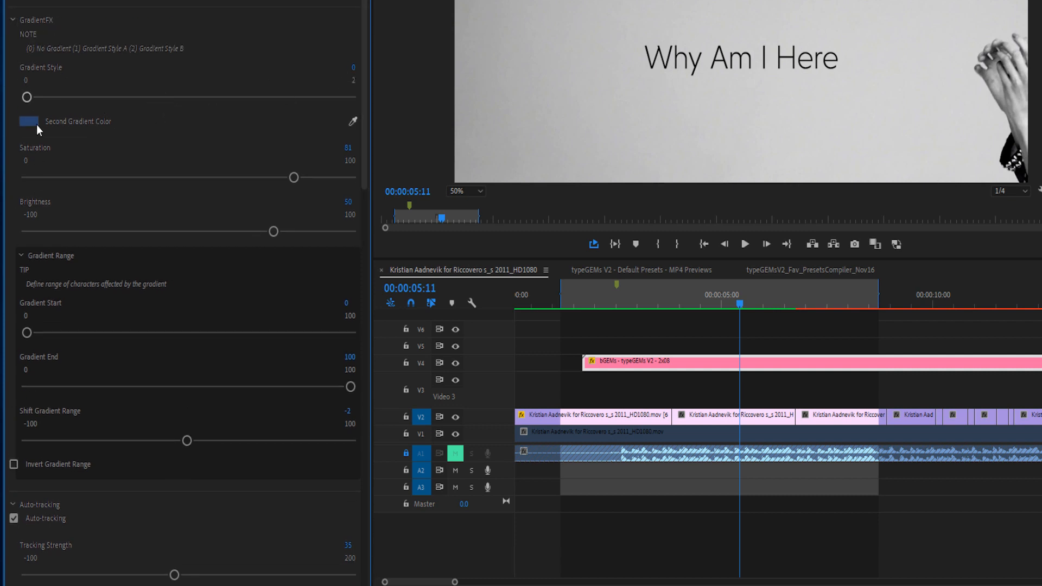
click(12, 19)
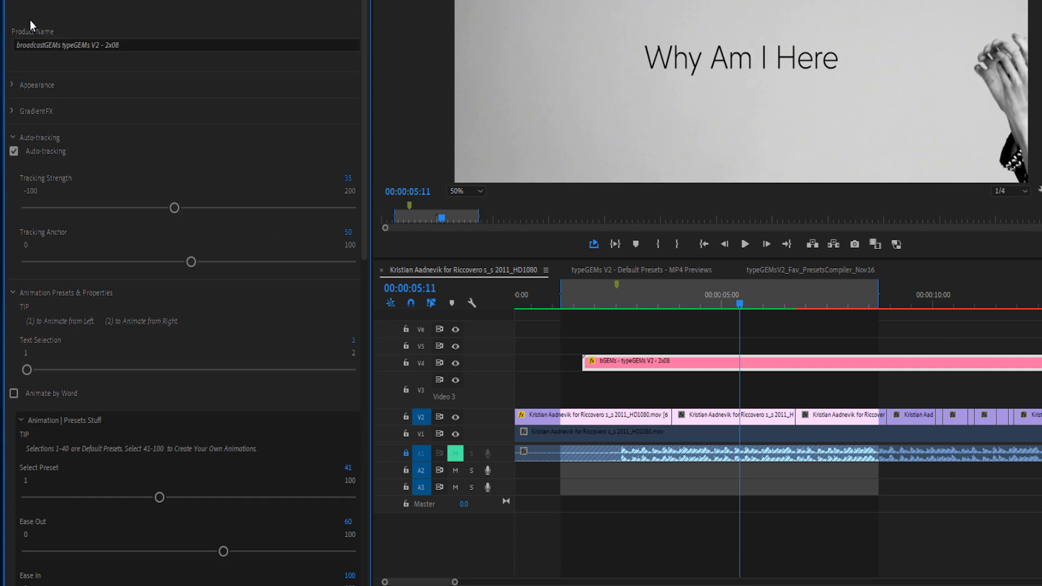
Review the Appearance settings, collapse the expanded sections and reopen Animation Presets & Properties
click(13, 85)
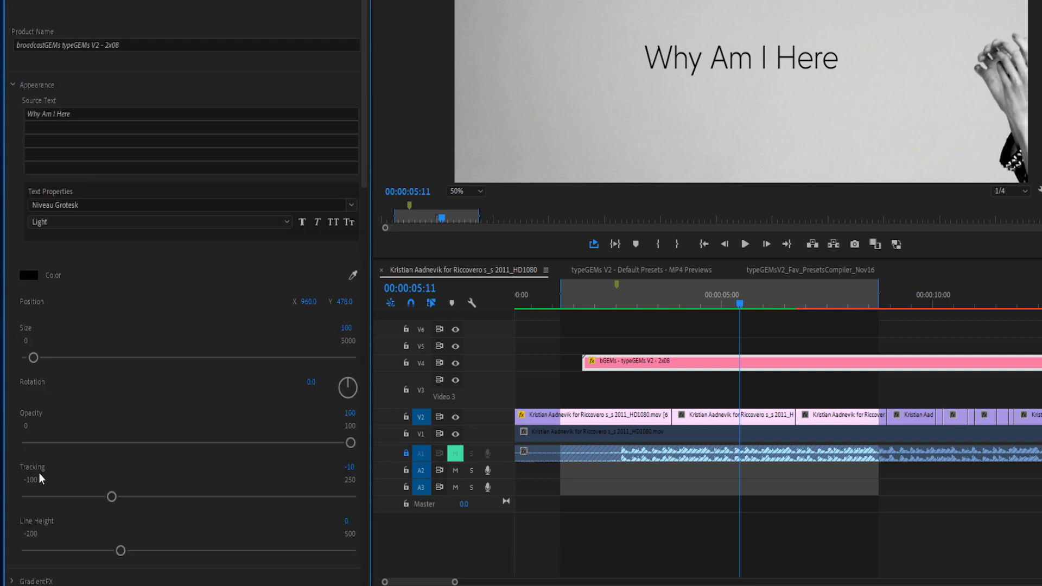
click(14, 85)
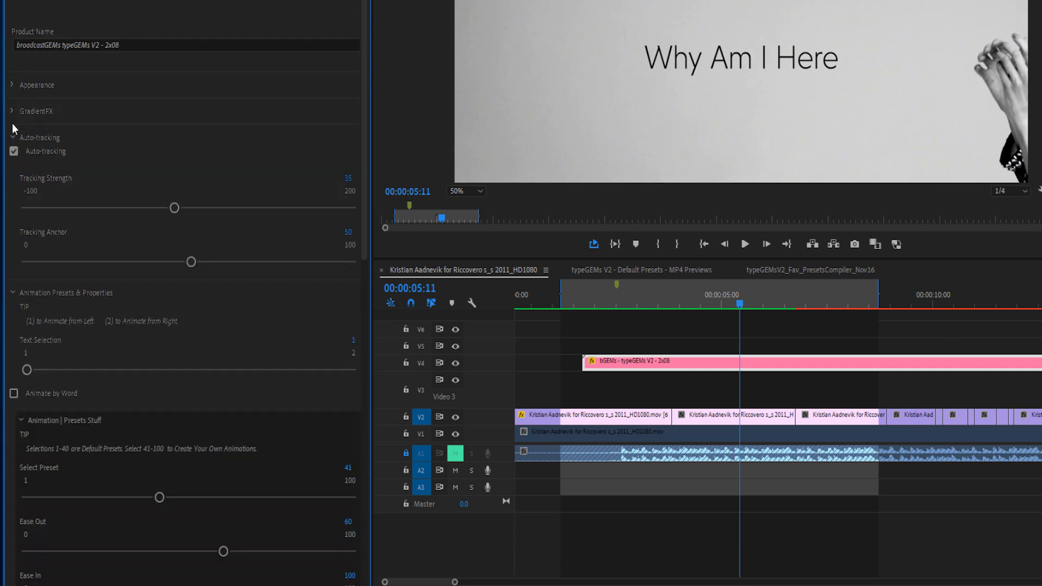
click(13, 138)
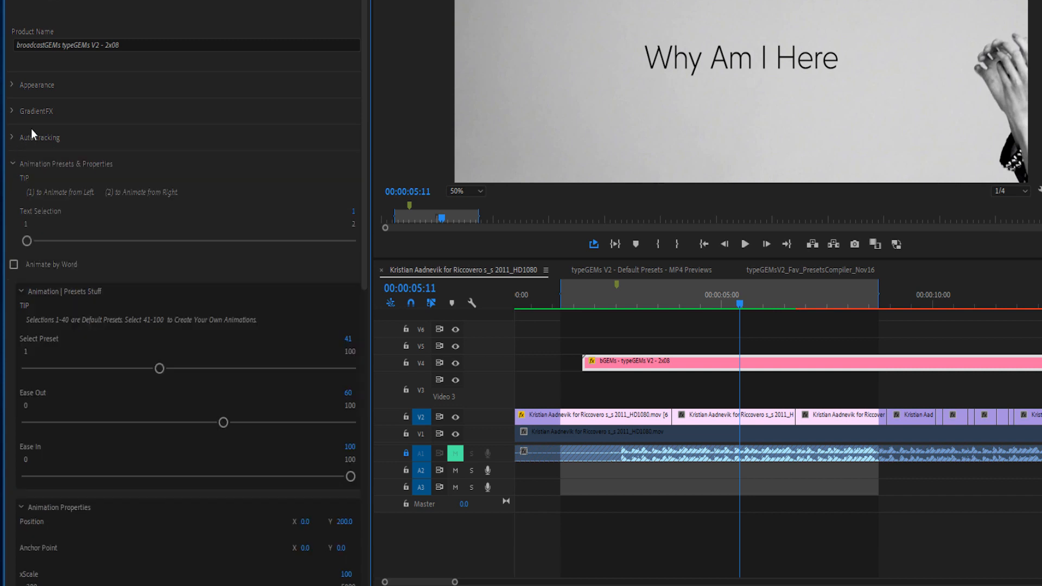
click(15, 167)
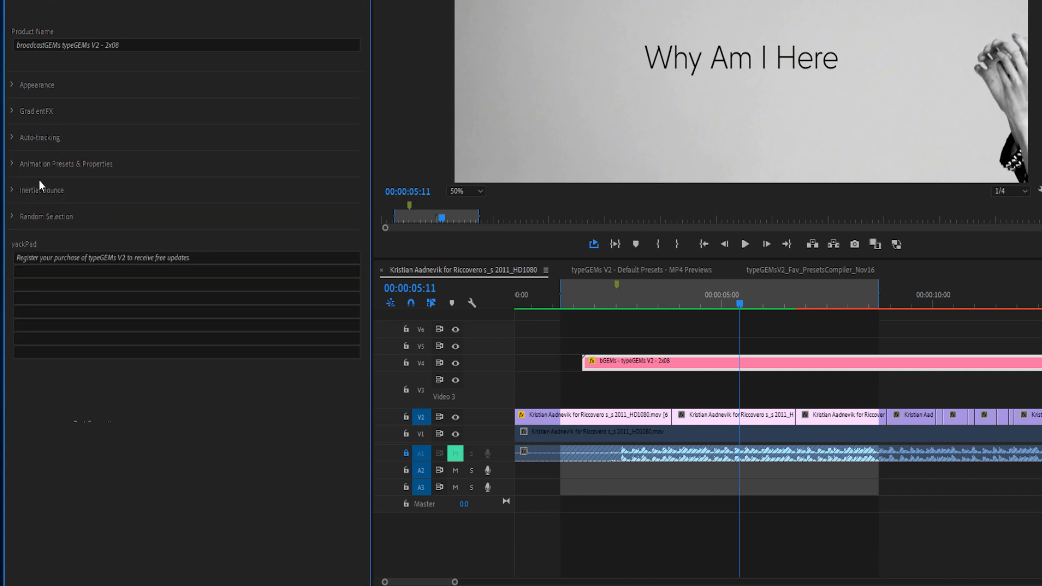
click(12, 165)
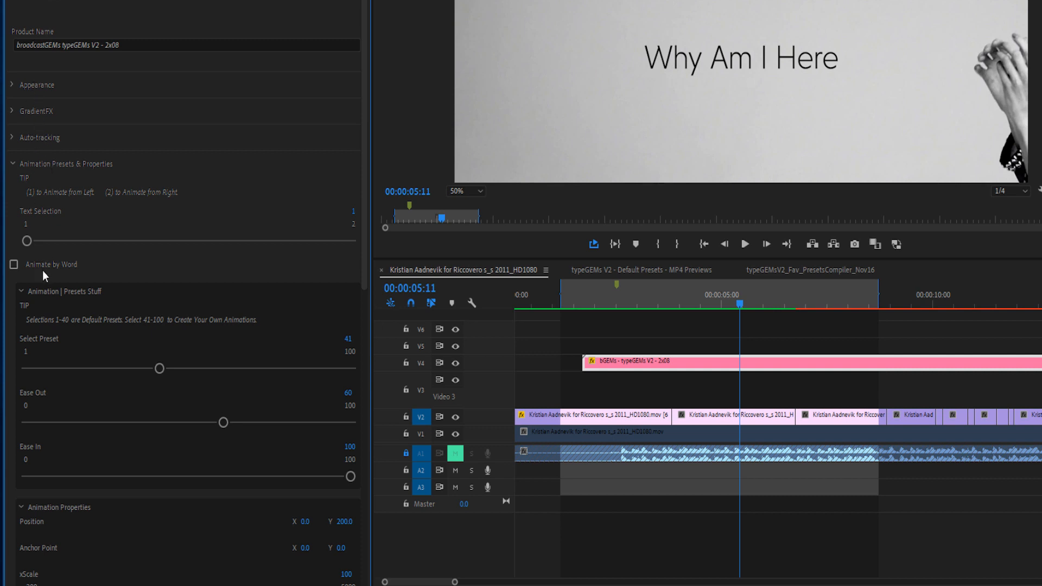
Review the preset, easing and animation property settings, and play the title's entrance from near the in point to 00:00:03:13
scroll(79, 305, down, 3)
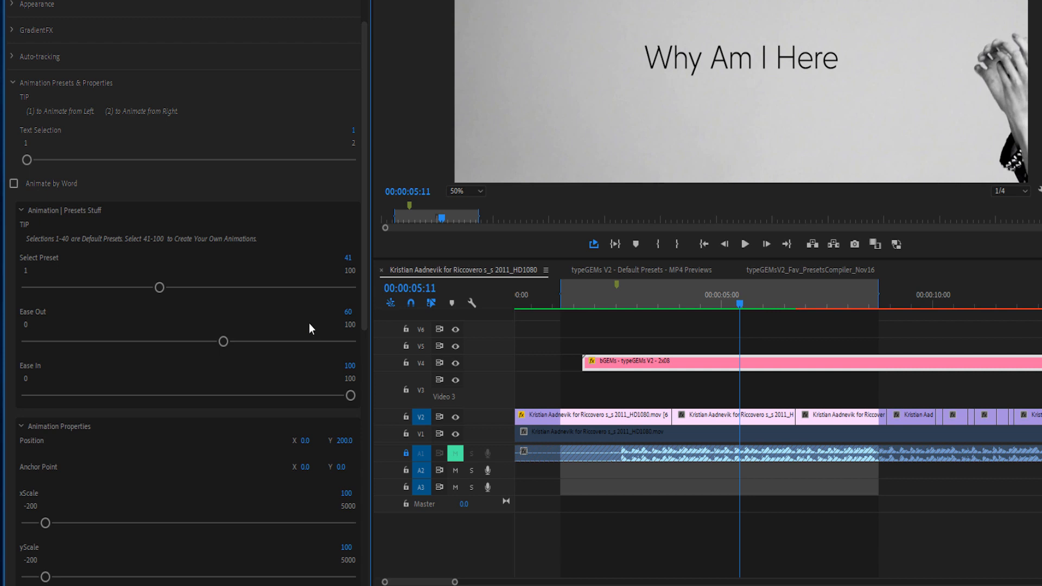
scroll(304, 326, down, 5)
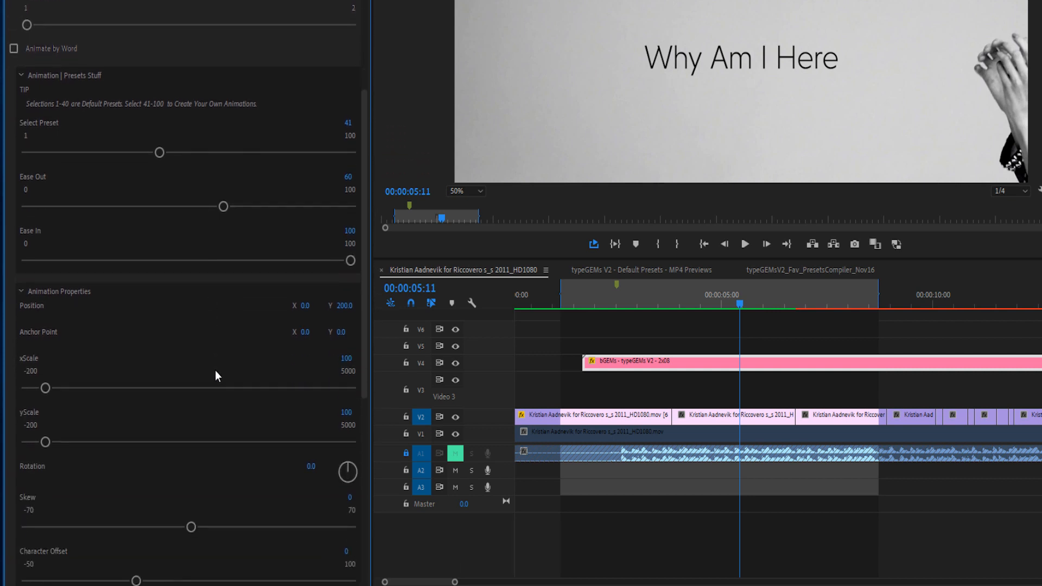
click(565, 293)
key(space)
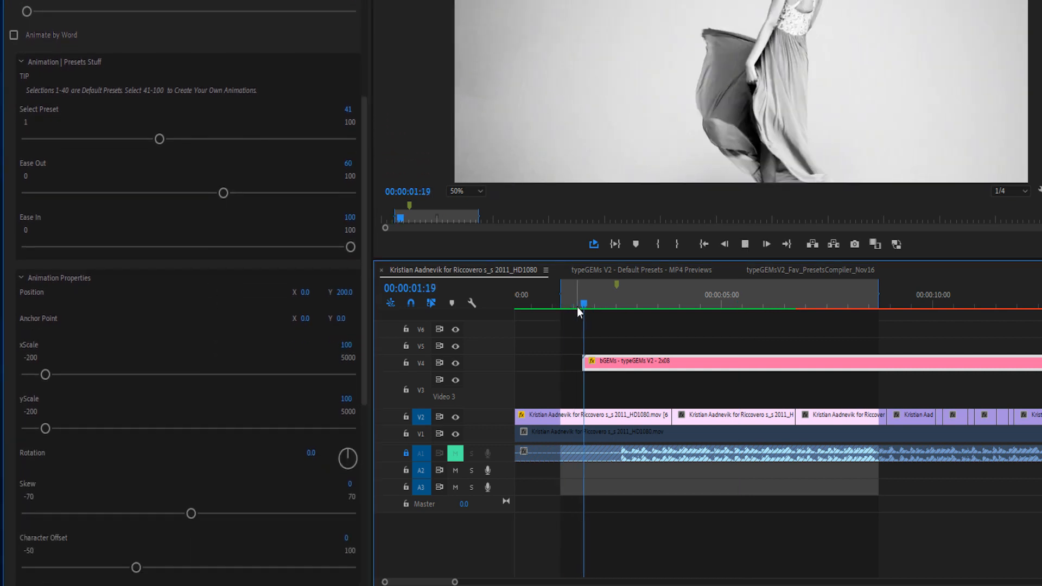
key(space)
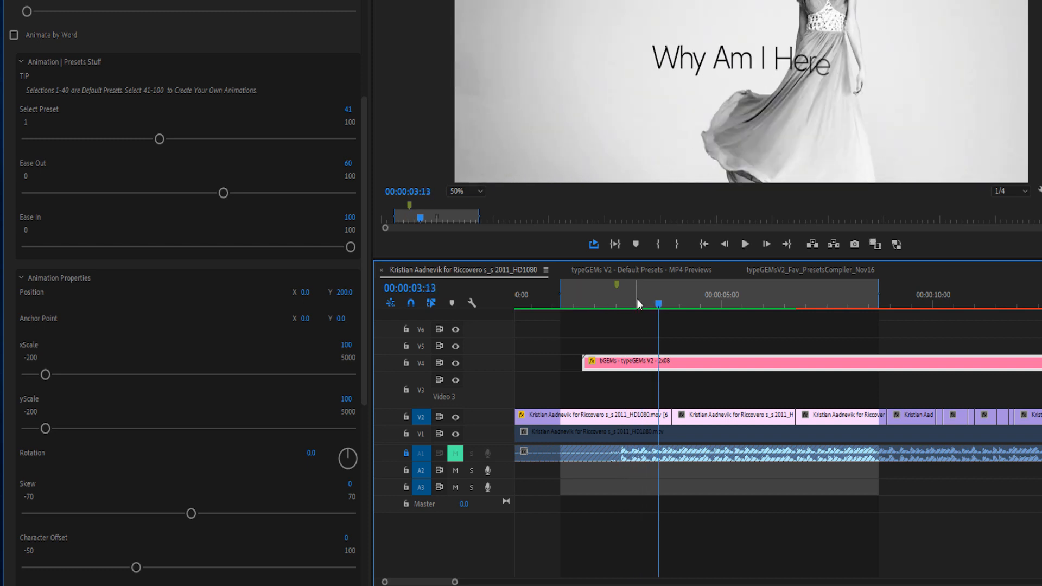
Set the title's animation Position to X -200 and Y 0 with the playhead partway through the entrance
click(635, 298)
scroll(196, 324, down, 2)
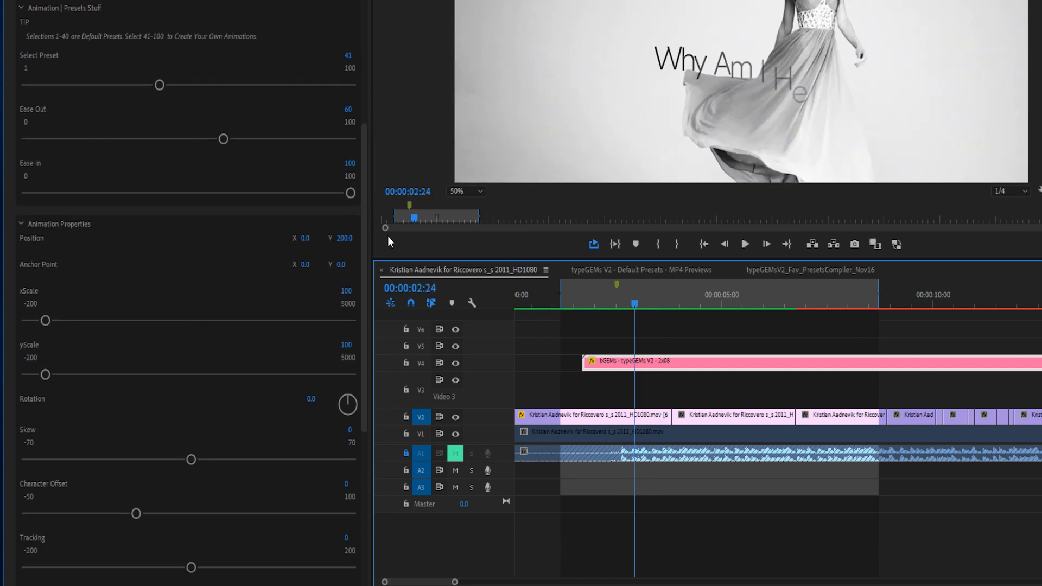
click(351, 238)
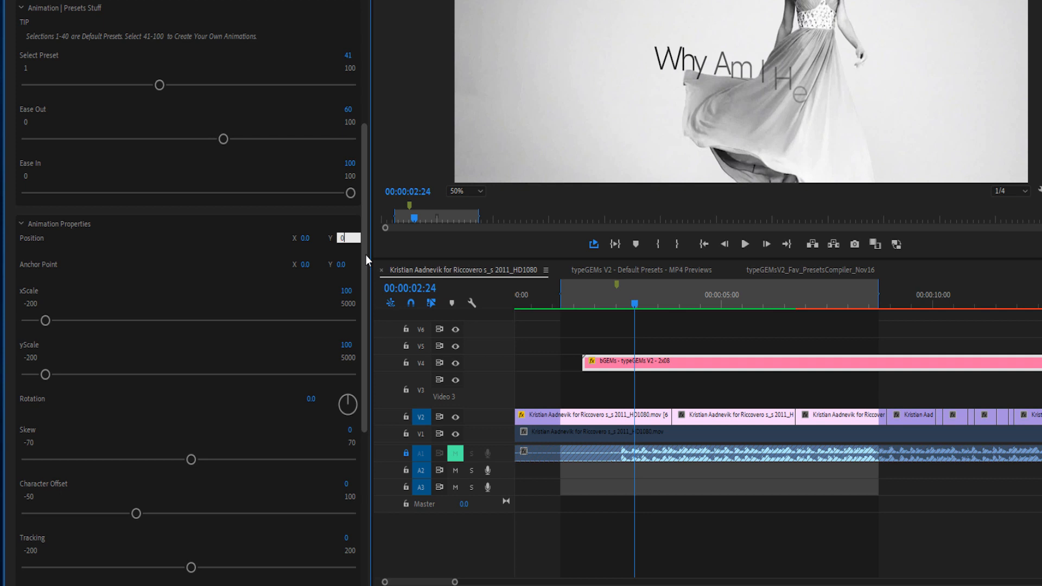
key(Return)
click(314, 234)
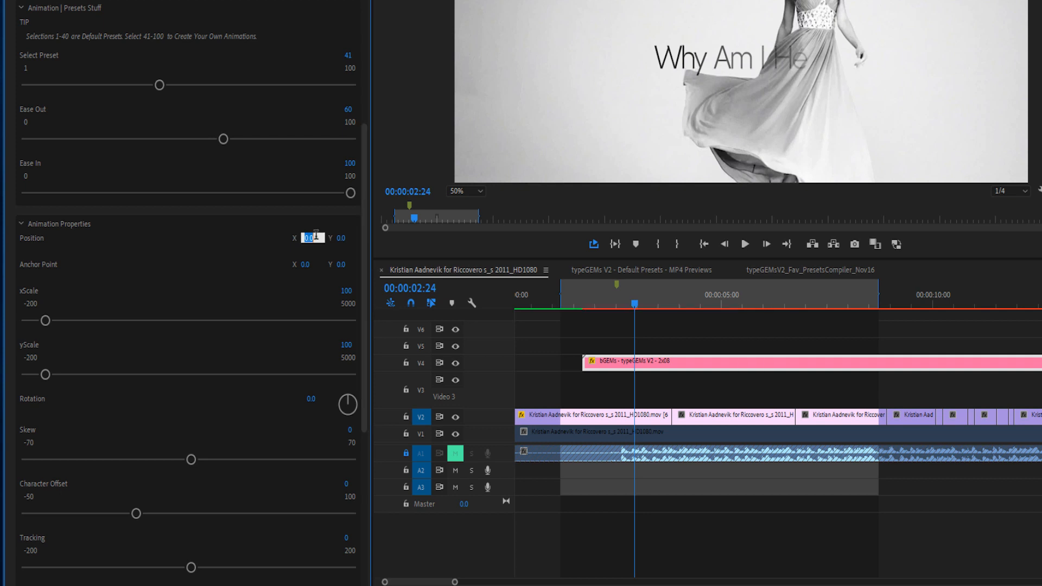
click(280, 248)
click(305, 239)
text(-200)
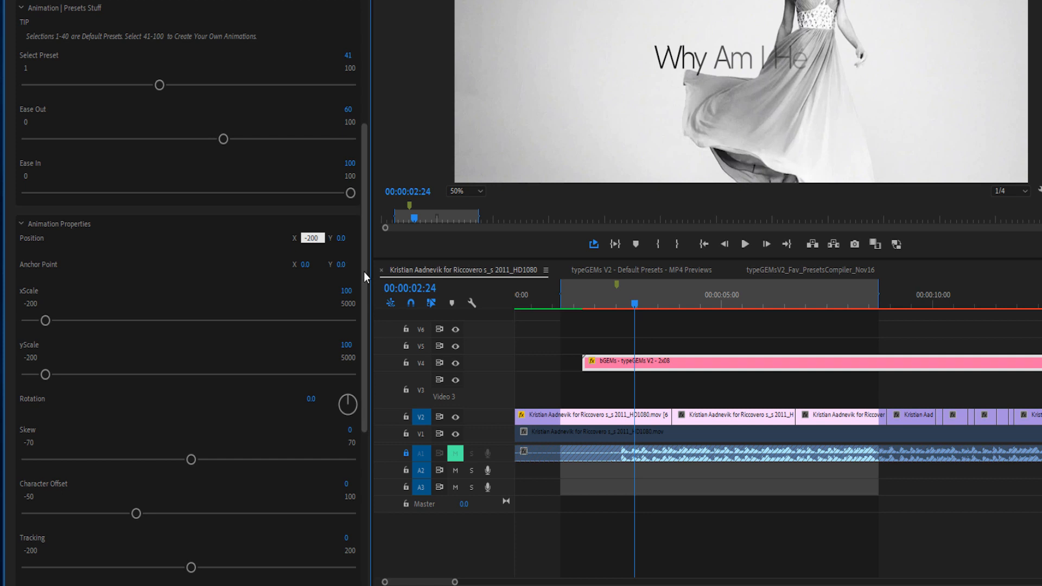
key(Return)
Scrub the title's entrance to 00:00:04:23, review the Appearance settings and collapse them again
mouse_move(634, 304)
mouse_down()
mouse_move(570, 304)
mouse_move(640, 305)
mouse_up()
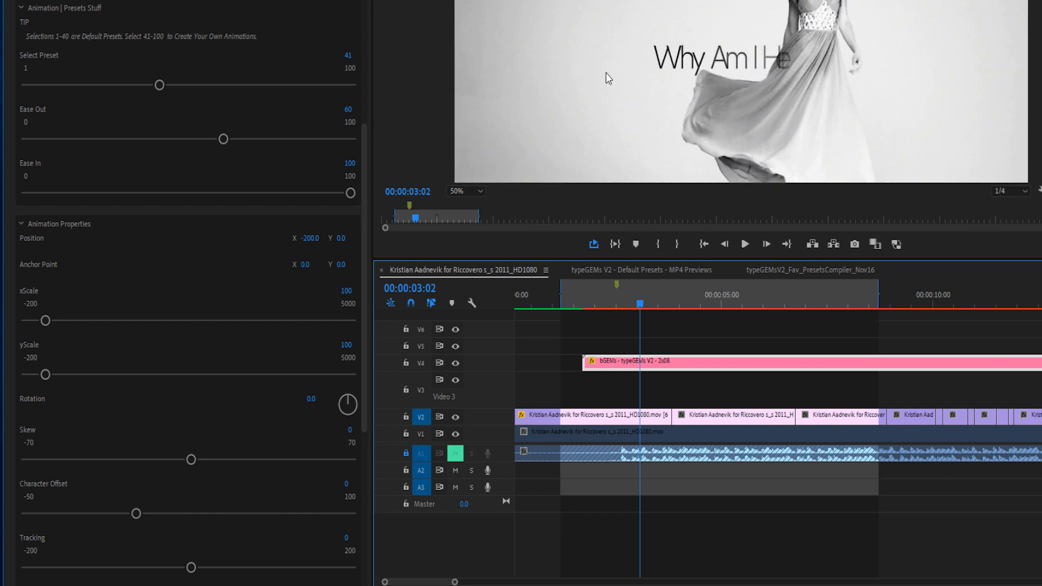
drag(653, 293, 718, 312)
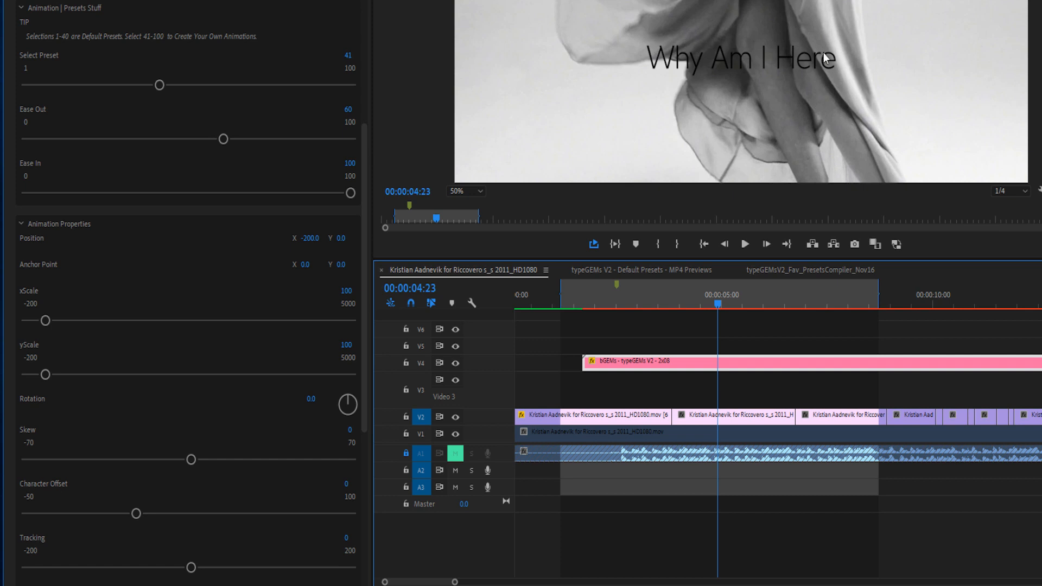
drag(363, 149, 365, 15)
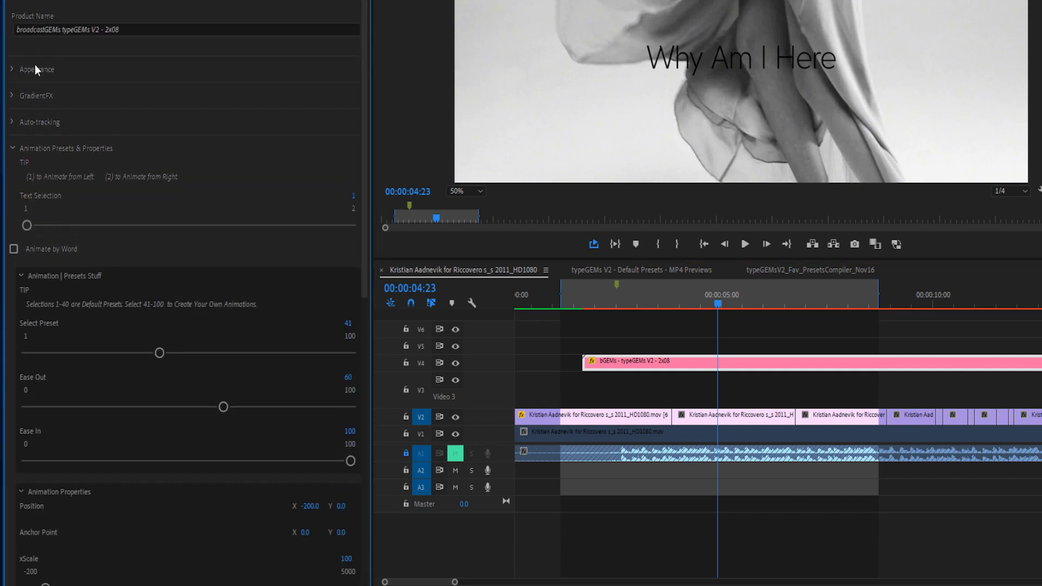
click(12, 70)
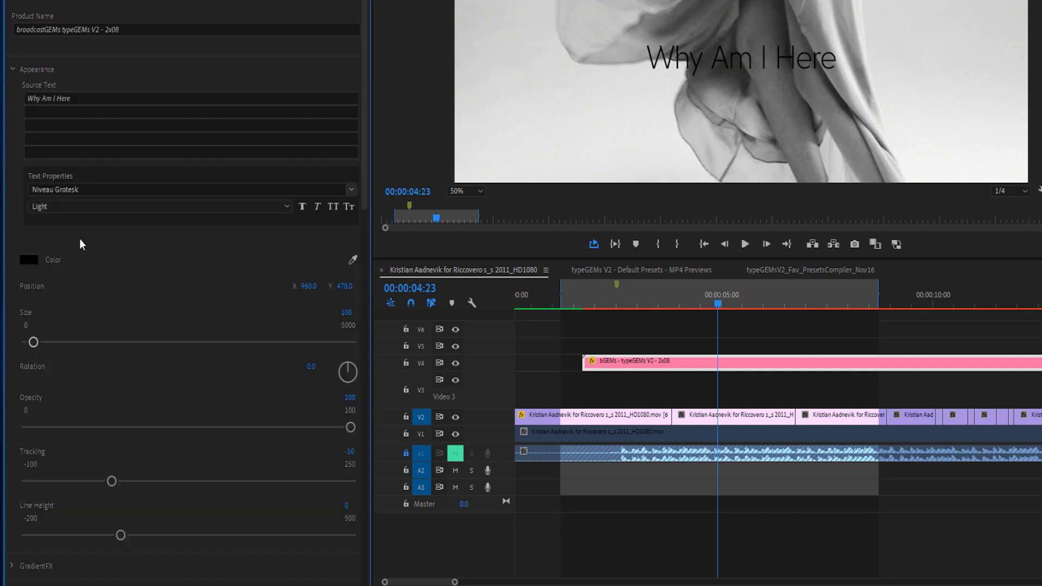
scroll(82, 340, down, 1)
scroll(87, 303, up, 1)
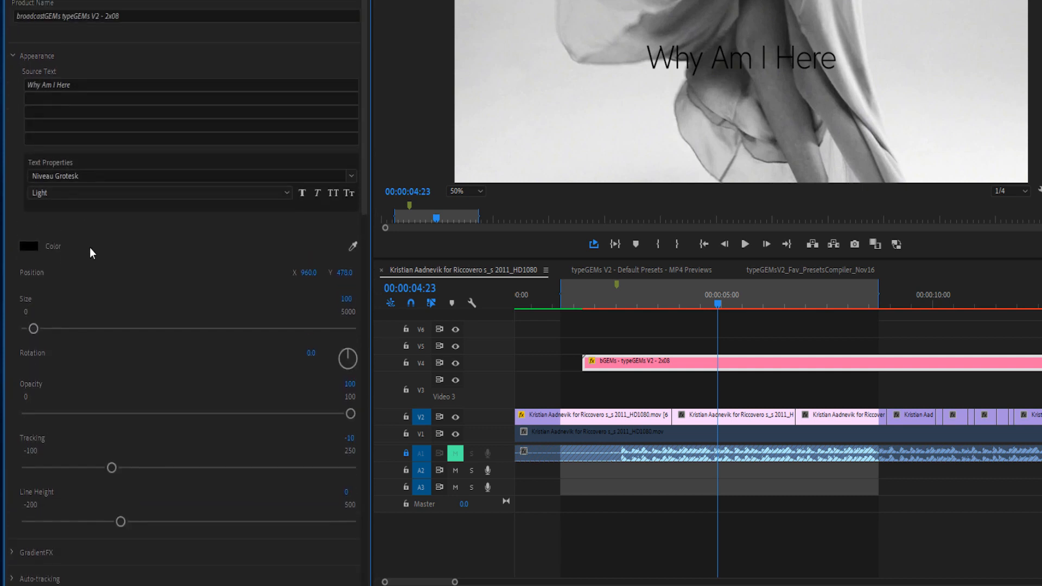
click(12, 57)
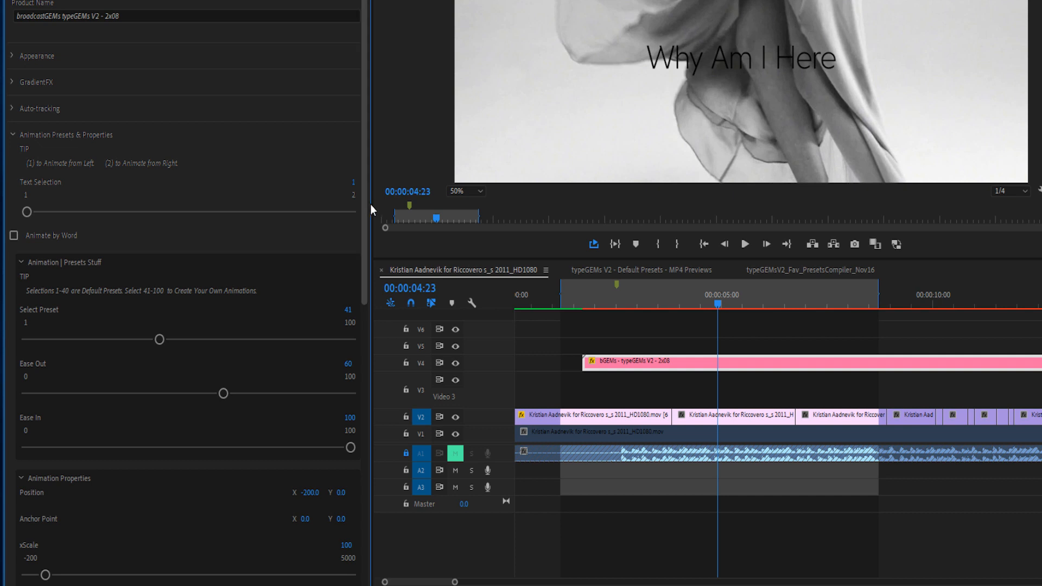
At 00:00:02:18, try a horizontal animation blur of 1016 and a vertical blur of 697, undoing each
drag(370, 204, 373, 343)
drag(600, 297, 624, 308)
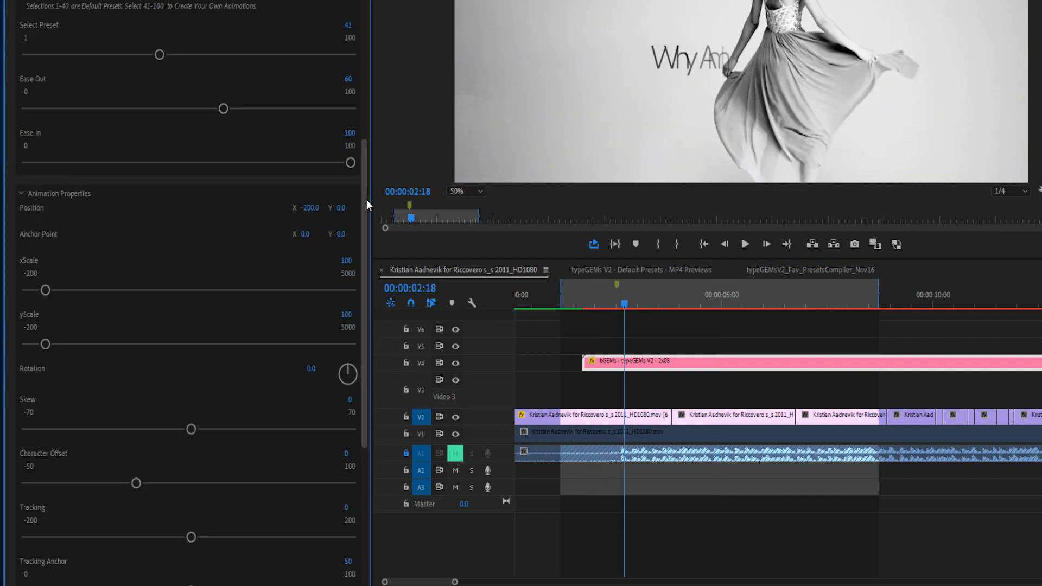
drag(366, 200, 366, 314)
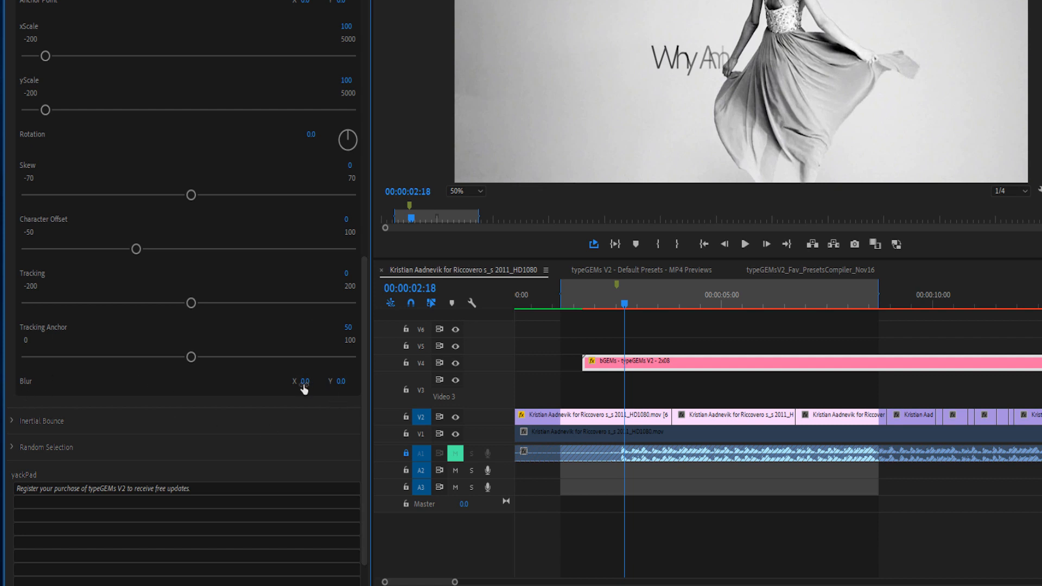
drag(304, 382, 434, 382)
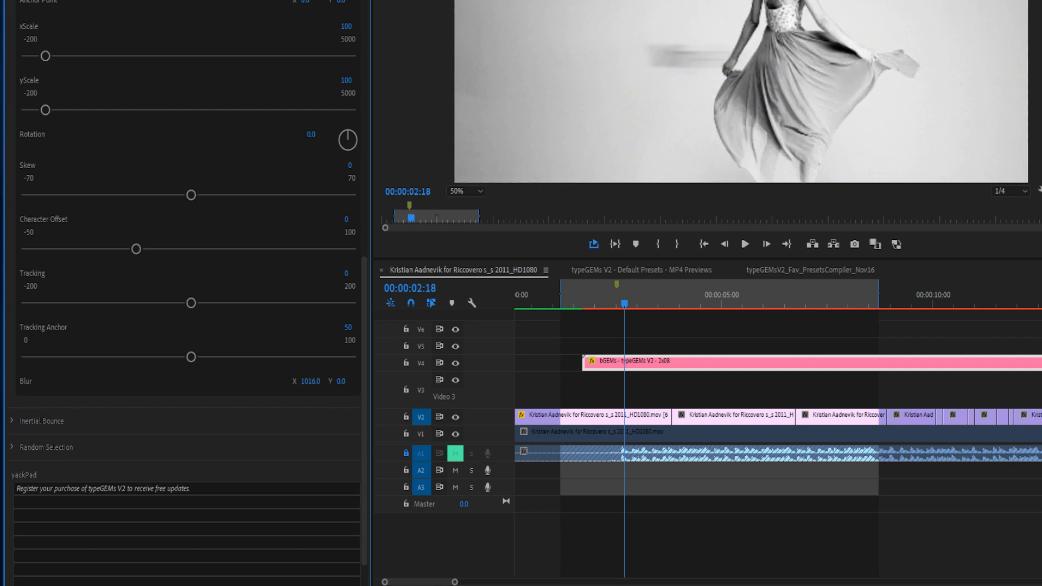
key(ctrl+z)
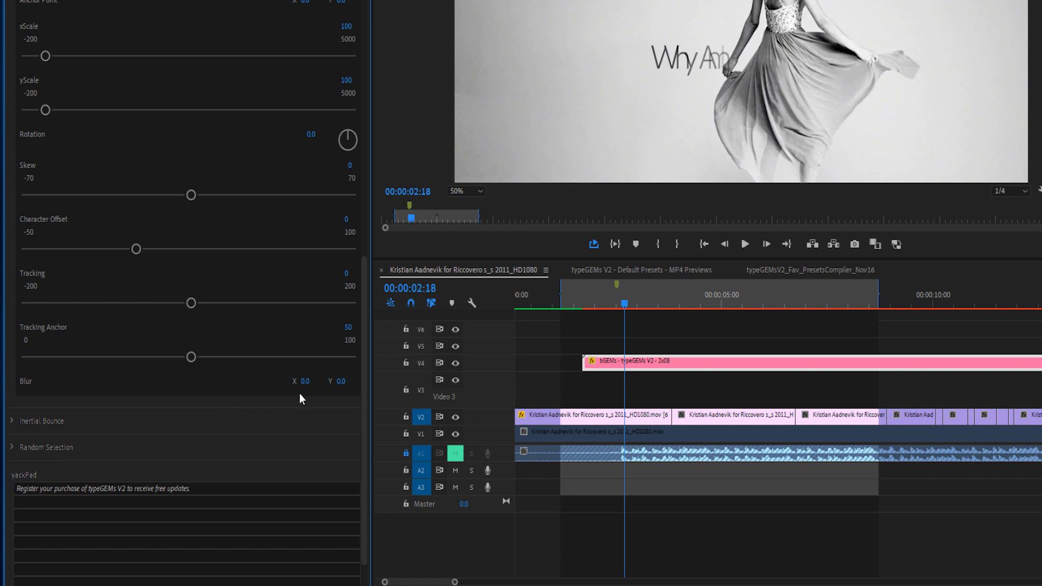
drag(338, 387, 413, 387)
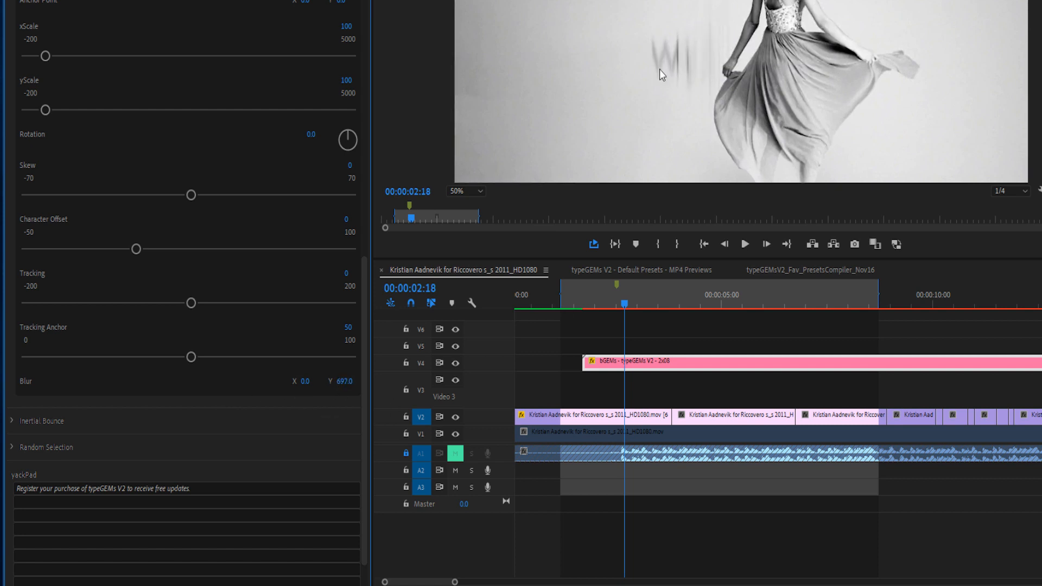
key(ctrl+z)
Set the animation's horizontal Blur to 124 and its Tracking to -30
drag(304, 389, 238, 381)
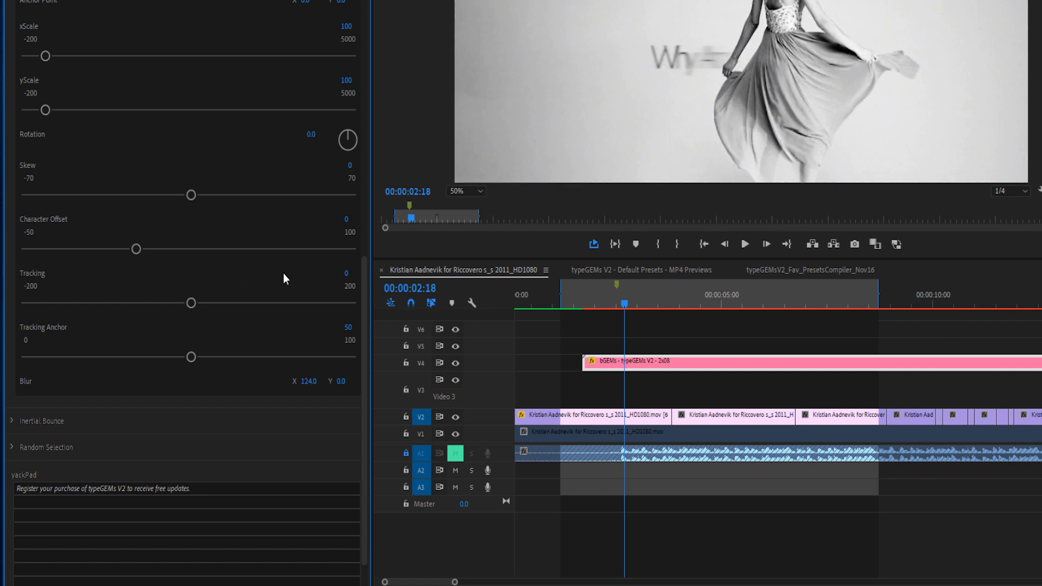
drag(177, 305, 163, 302)
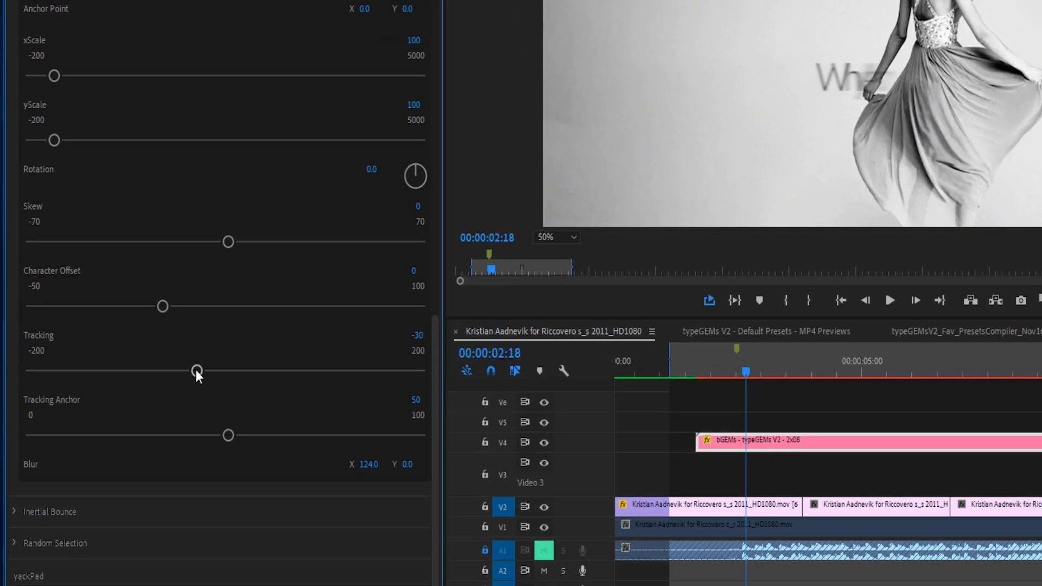
drag(438, 353, 432, 38)
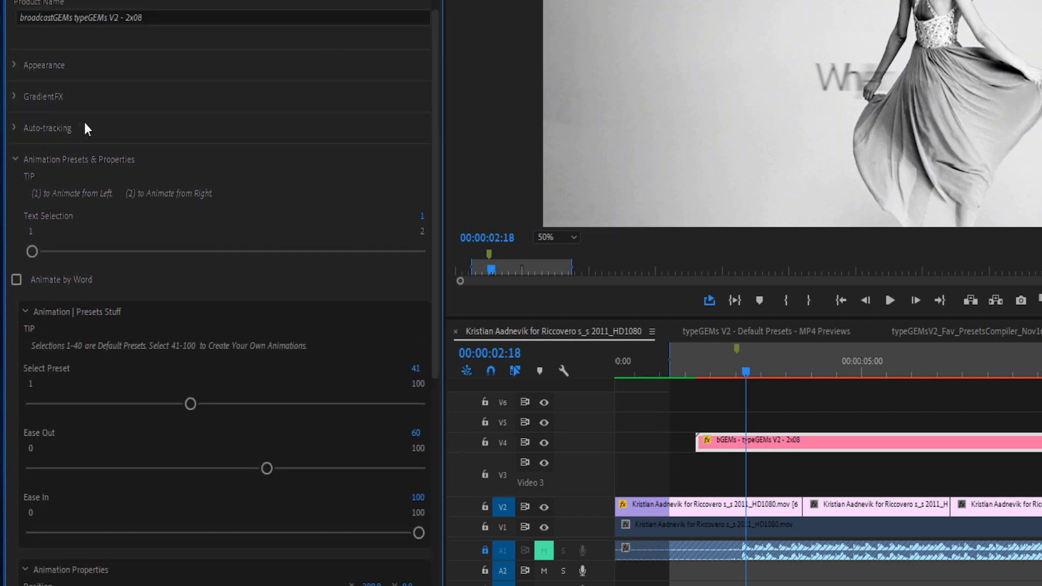
drag(435, 114, 470, 356)
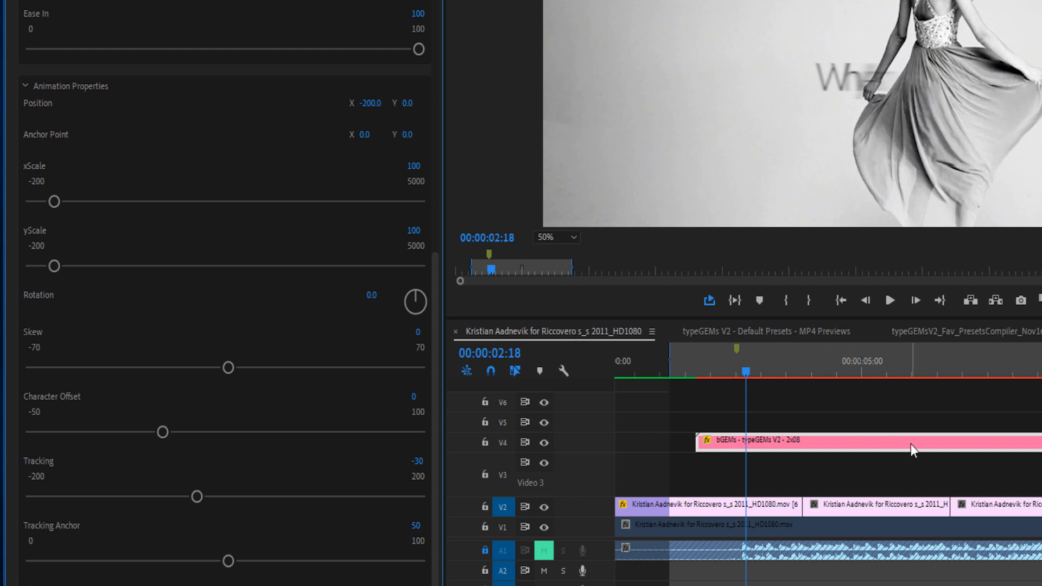
Select the title clip on V4 and scrub through its entrance to 00:00:03:14
click(812, 437)
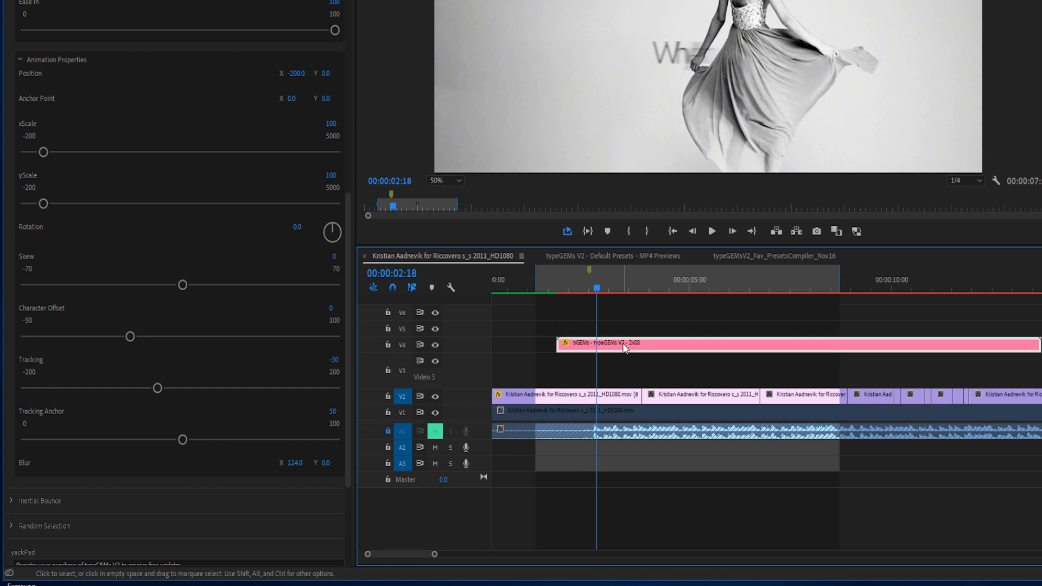
mouse_move(1039, 343)
mouse_down()
mouse_move(830, 341)
mouse_move(1038, 342)
mouse_up()
drag(592, 287, 635, 289)
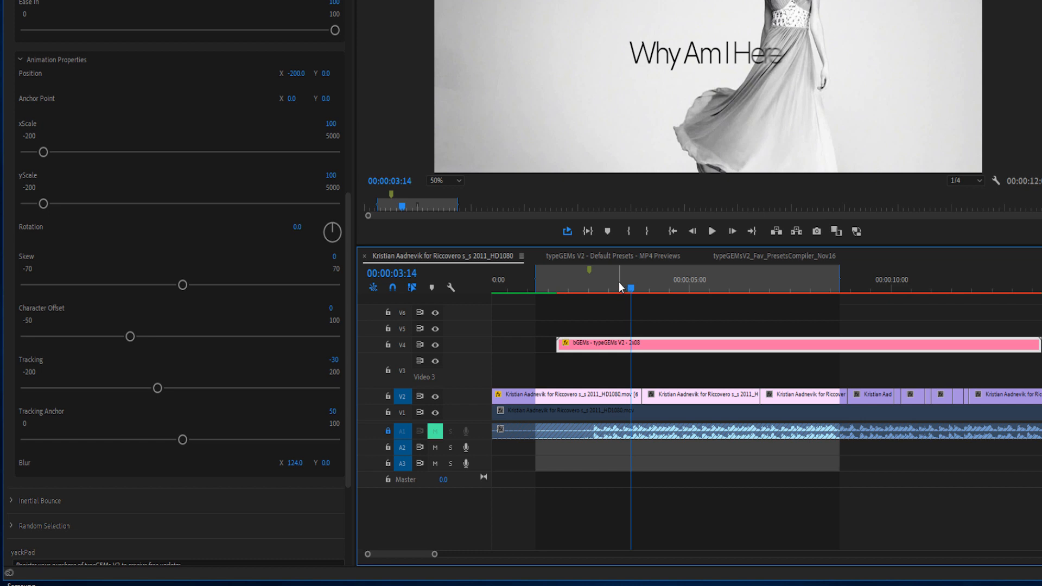
Set the Tracking Anchor in Animation Properties to 0 and play the in-to-out range
click(559, 285)
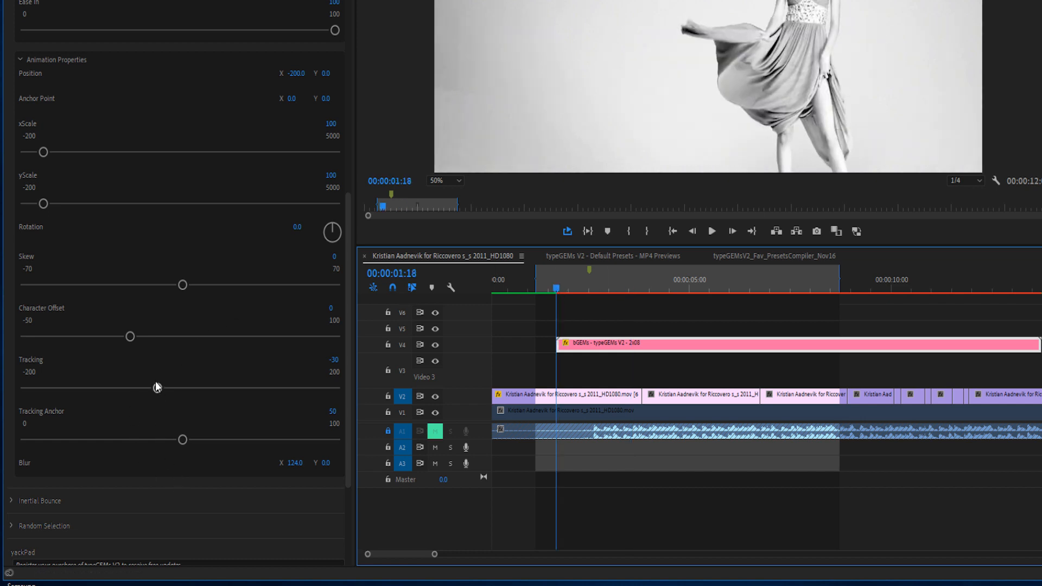
drag(181, 442, 181, 441)
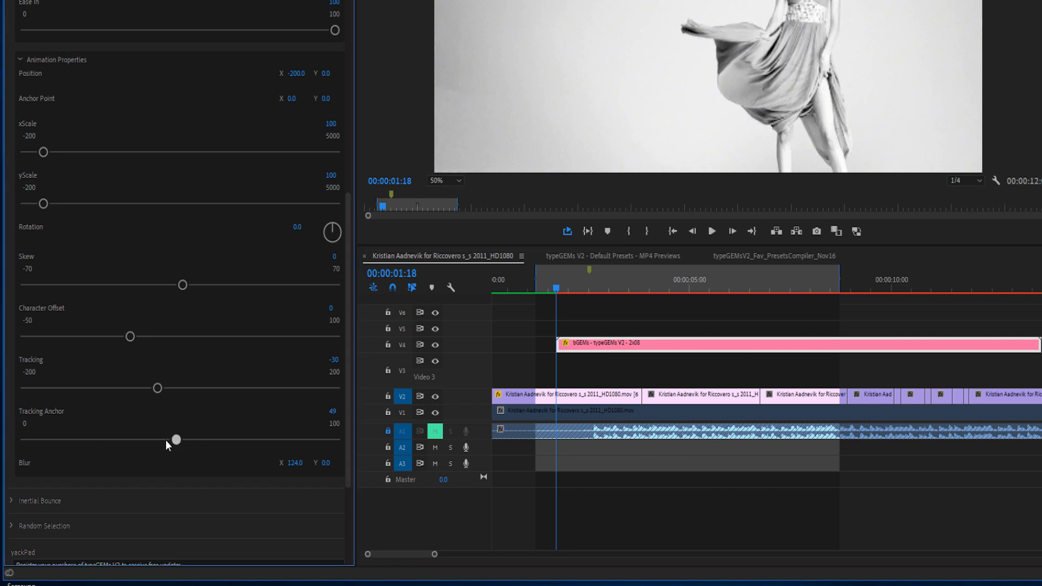
drag(64, 435, 19, 436)
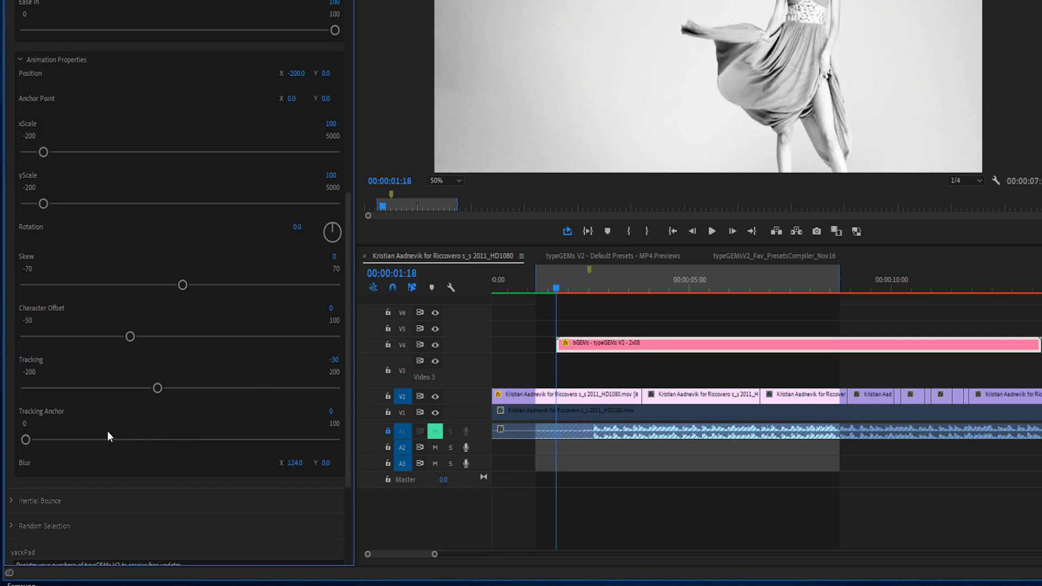
click(590, 231)
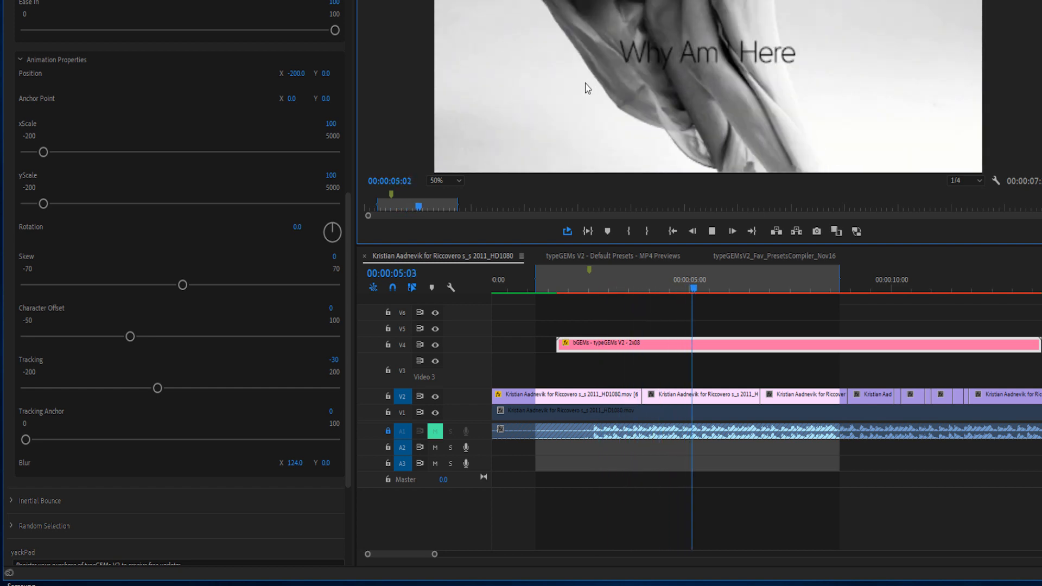
Move the playhead to 00:00:07:17, expand the Auto-tracking settings and save the project
drag(685, 281, 796, 280)
drag(348, 206, 345, 4)
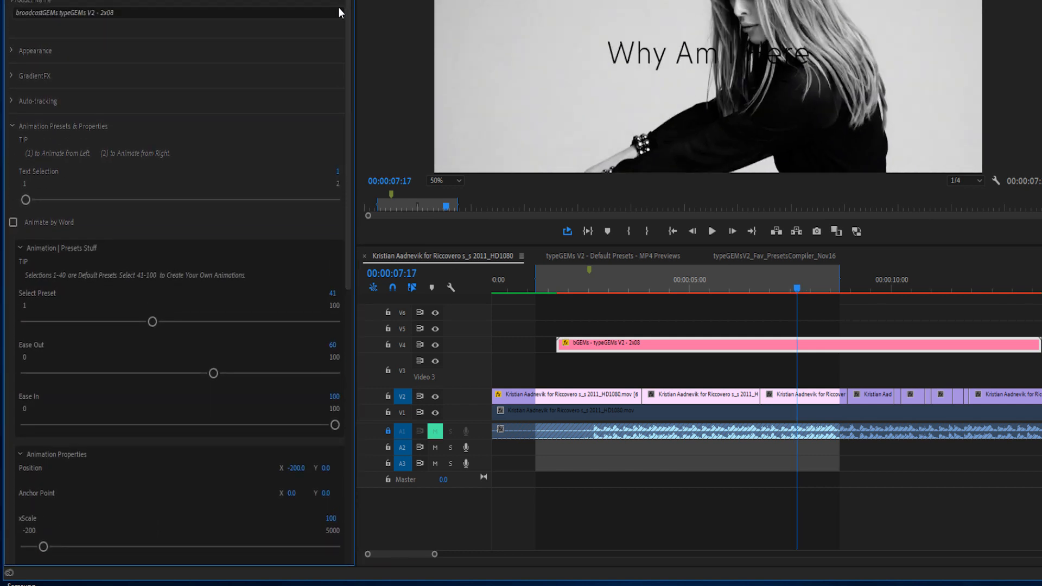
click(11, 102)
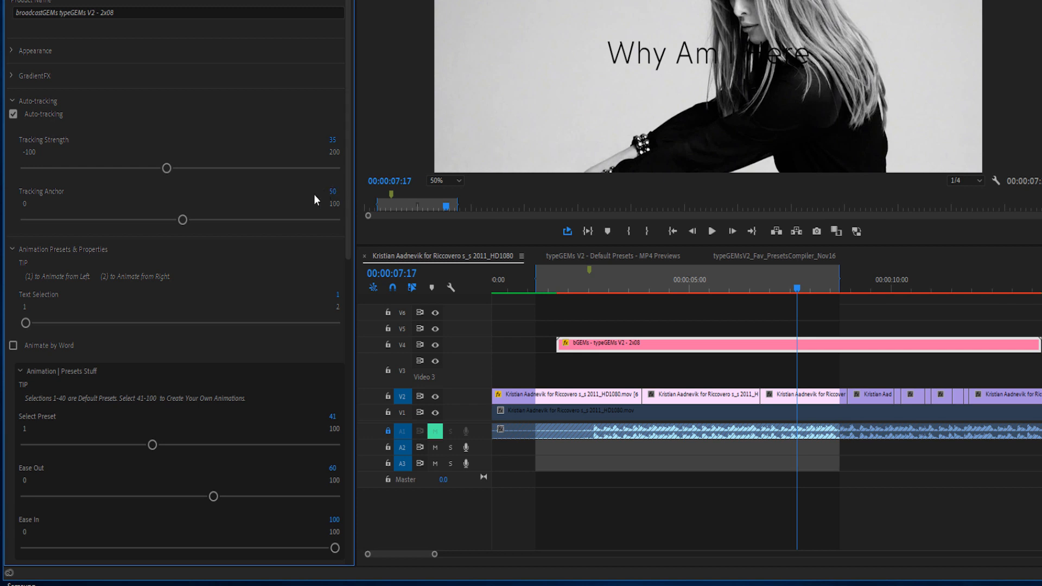
key(ctrl+s)
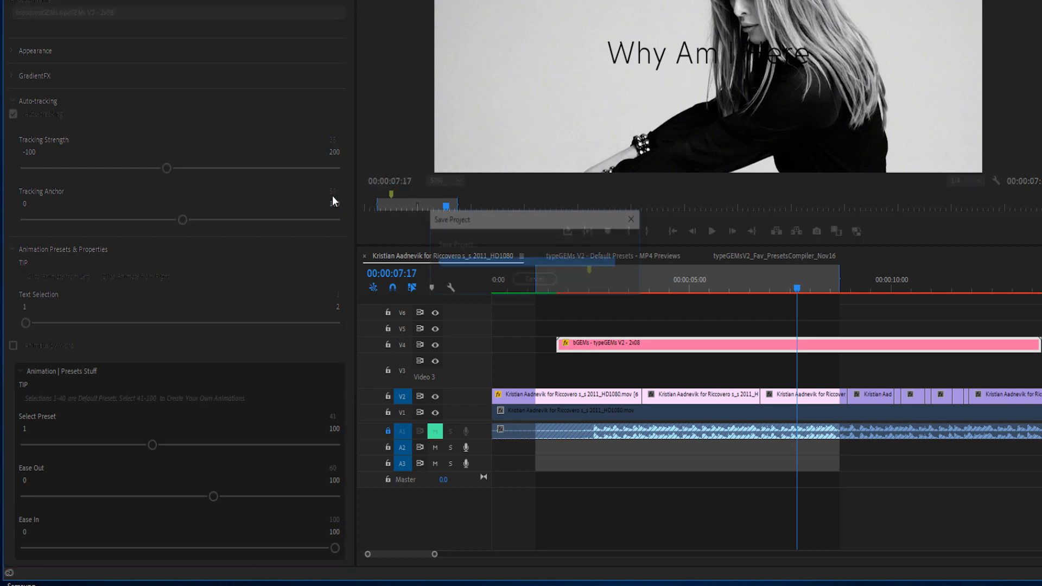
Try the Auto-tracking section's Tracking Anchor at 0 and 100, and return it to 50
drag(183, 220, 24, 223)
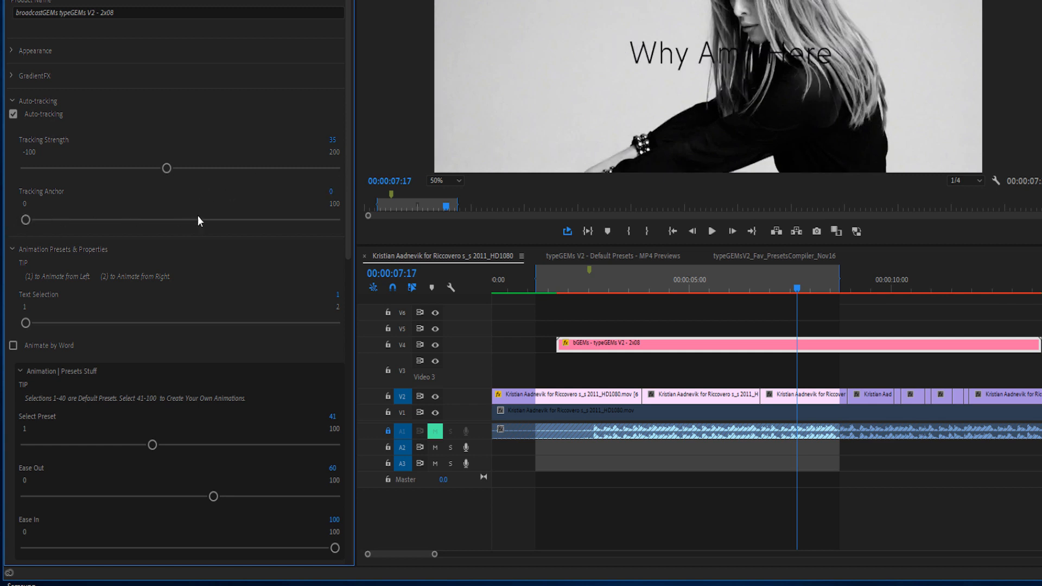
drag(25, 219, 352, 220)
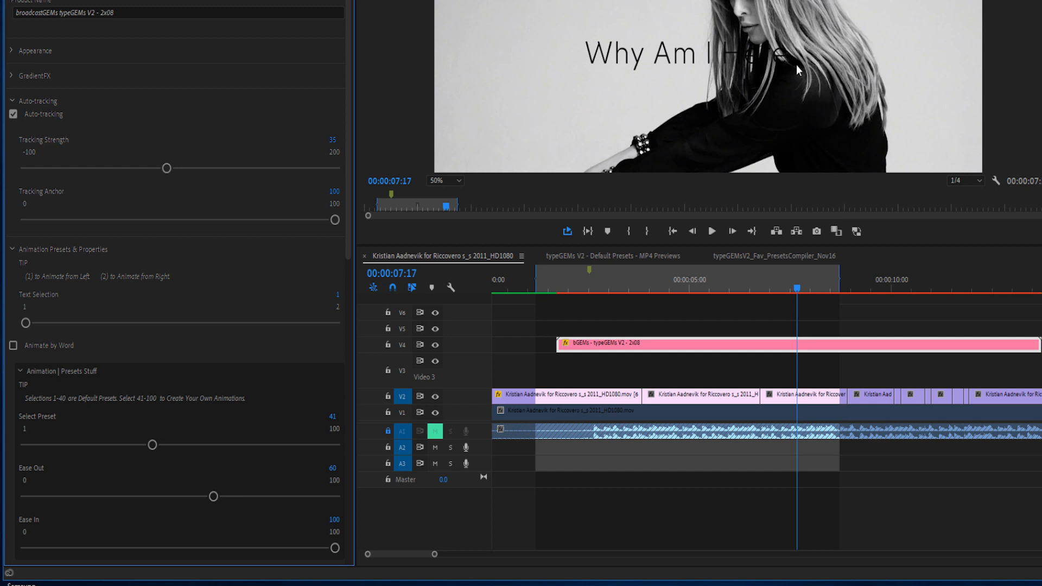
click(334, 193)
text(50)
key(Return)
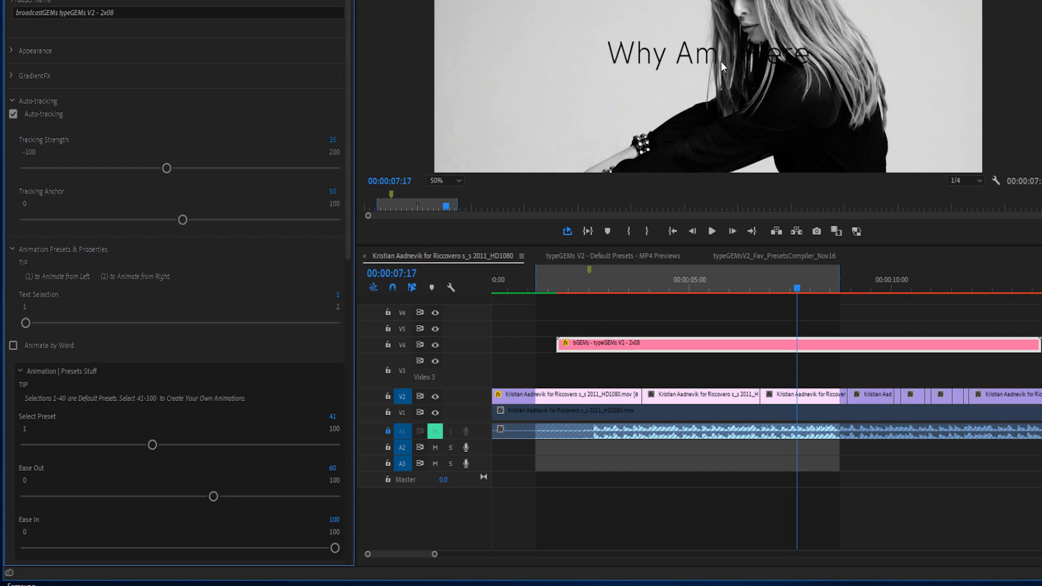
Set the Auto-tracking section's Tracking Anchor to 0 and return the playhead to the in point at 00:00:01:05
drag(183, 220, 10, 232)
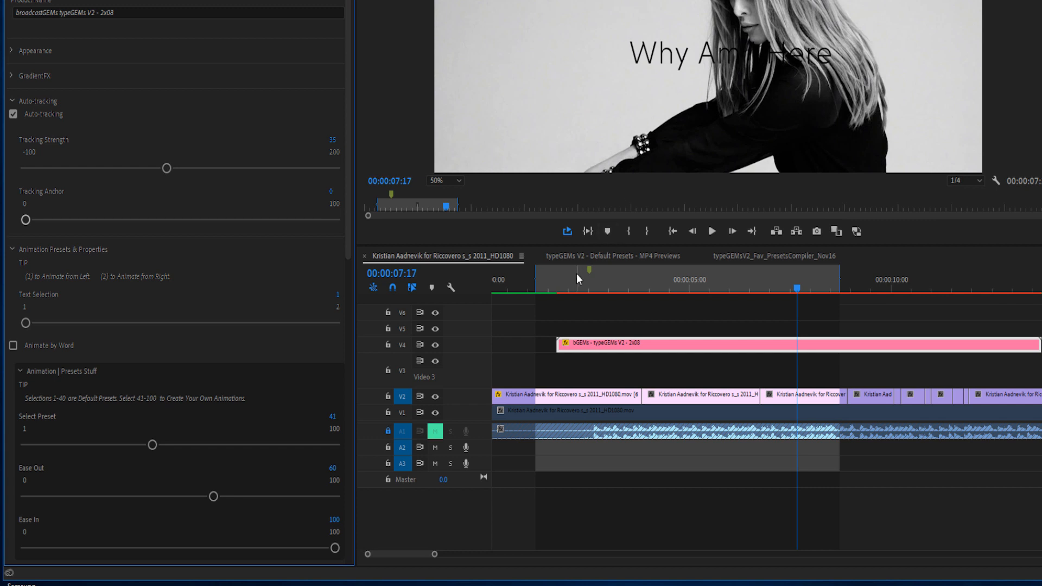
drag(565, 281, 535, 289)
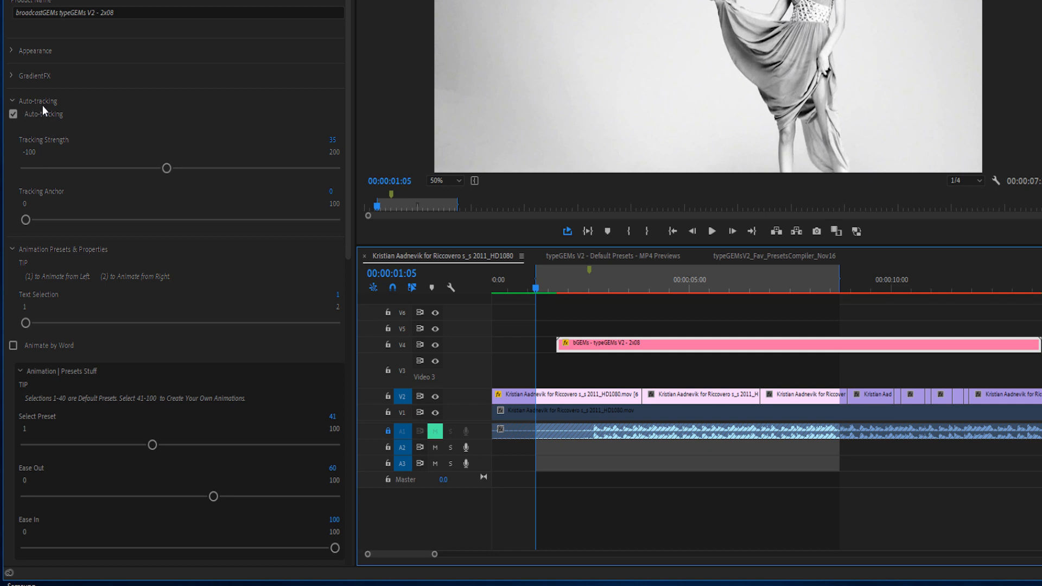
click(12, 101)
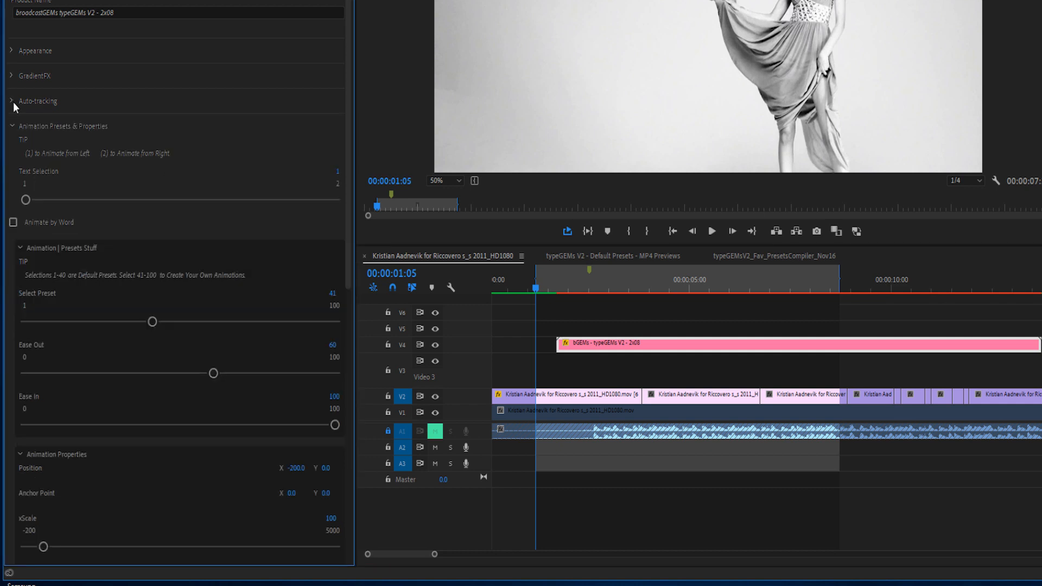
drag(348, 268, 369, 437)
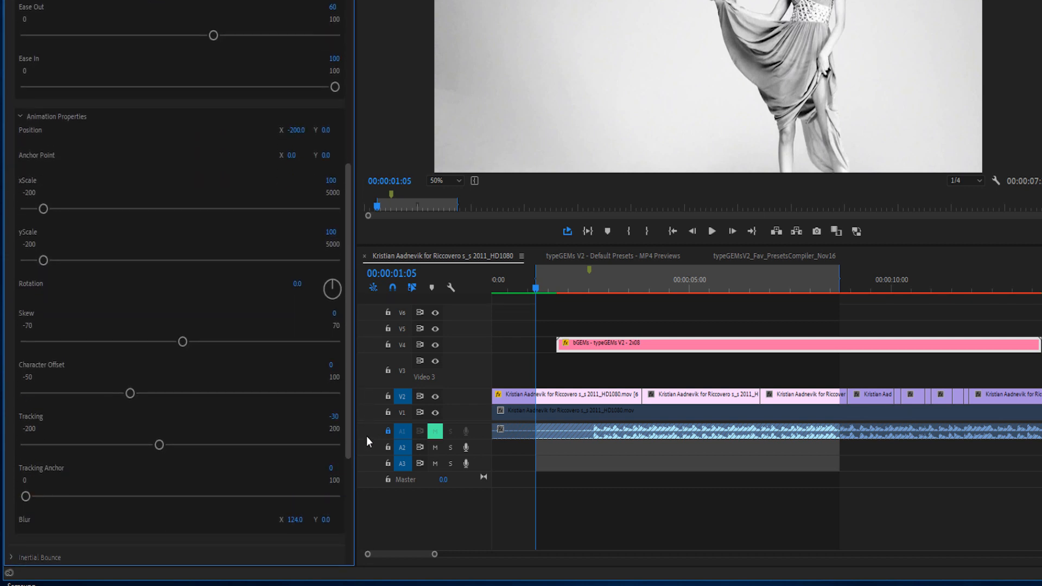
Play and scrub through the title animation, and park the playhead at 00:00:03:01
click(587, 231)
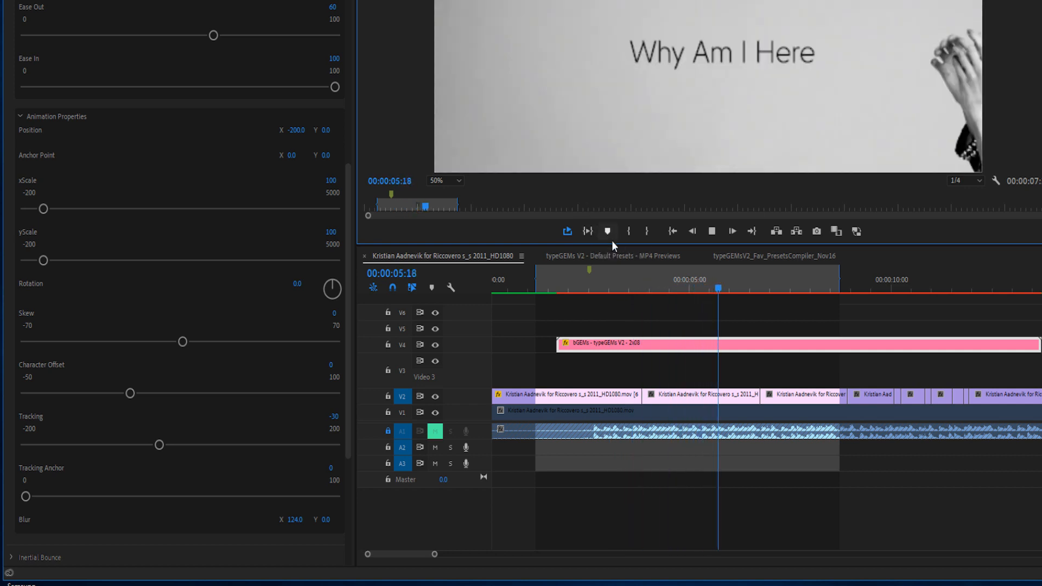
click(617, 288)
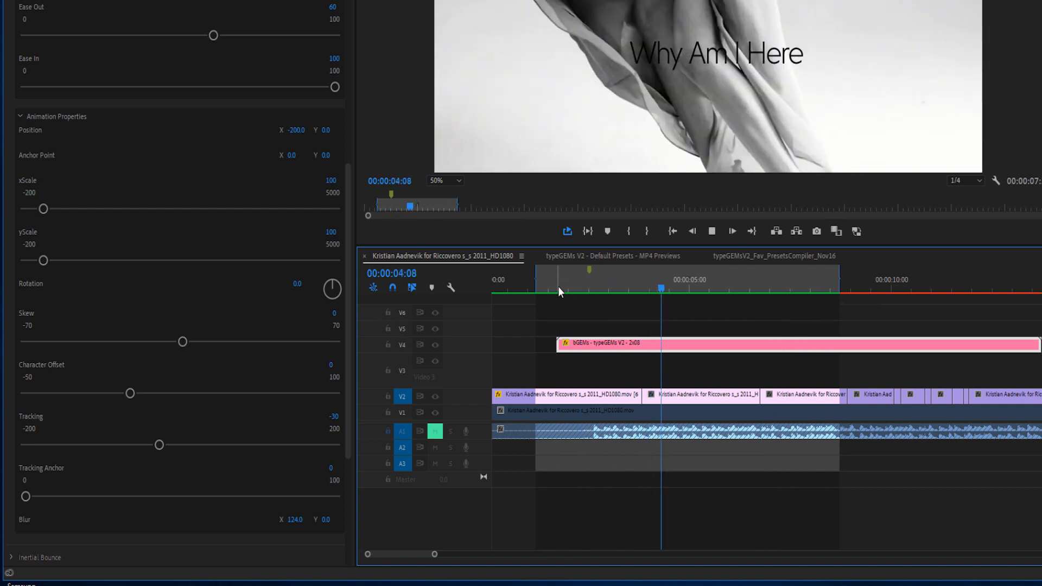
drag(557, 285, 628, 282)
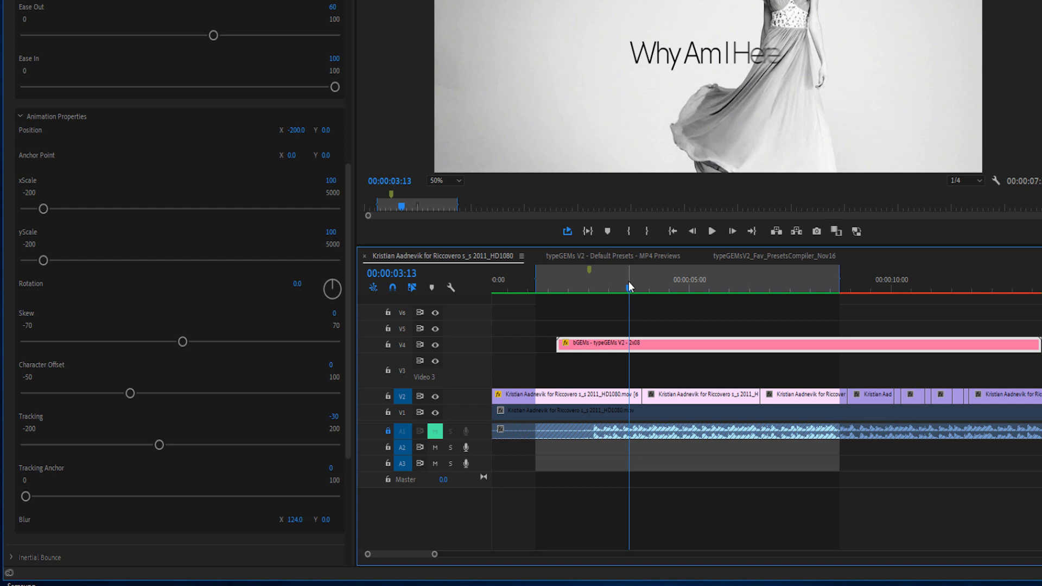
click(554, 275)
key(space)
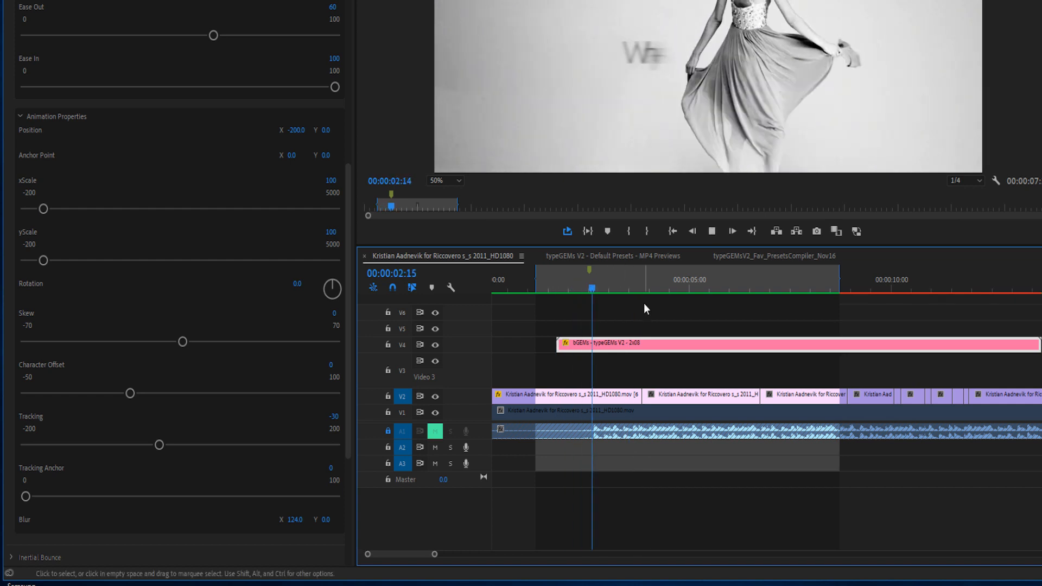
click(610, 285)
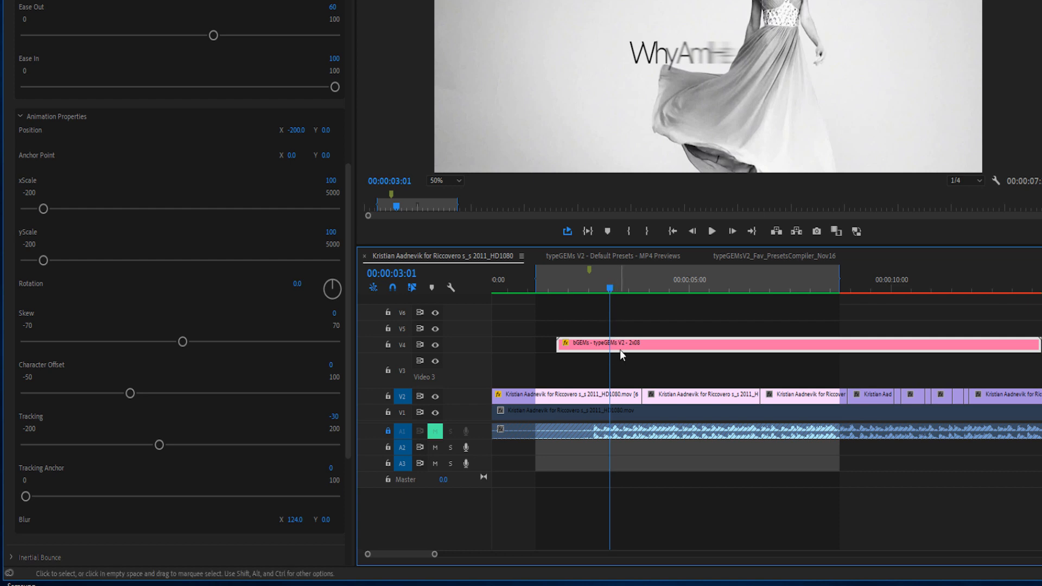
Set the Position X value in Animation Properties to 0
mouse_move(348, 191)
mouse_down()
mouse_move(350, 161)
mouse_move(350, 193)
mouse_up()
click(302, 125)
key(Left)
double_click(298, 128)
text(0)
key(Return)
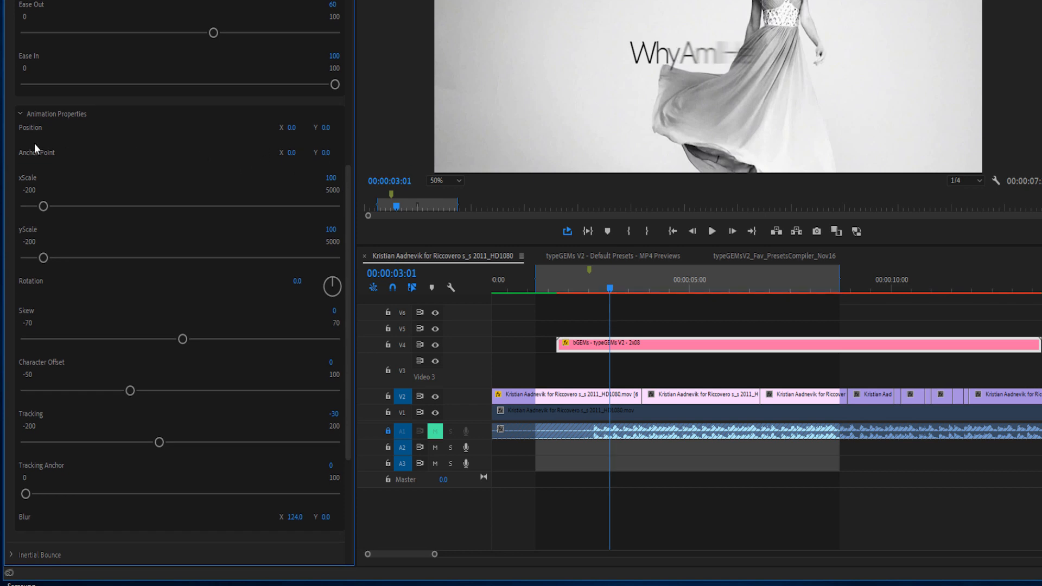
Set Tracking to 0 and Tracking Anchor to 50 in Animation Properties
scroll(152, 307, down, 2)
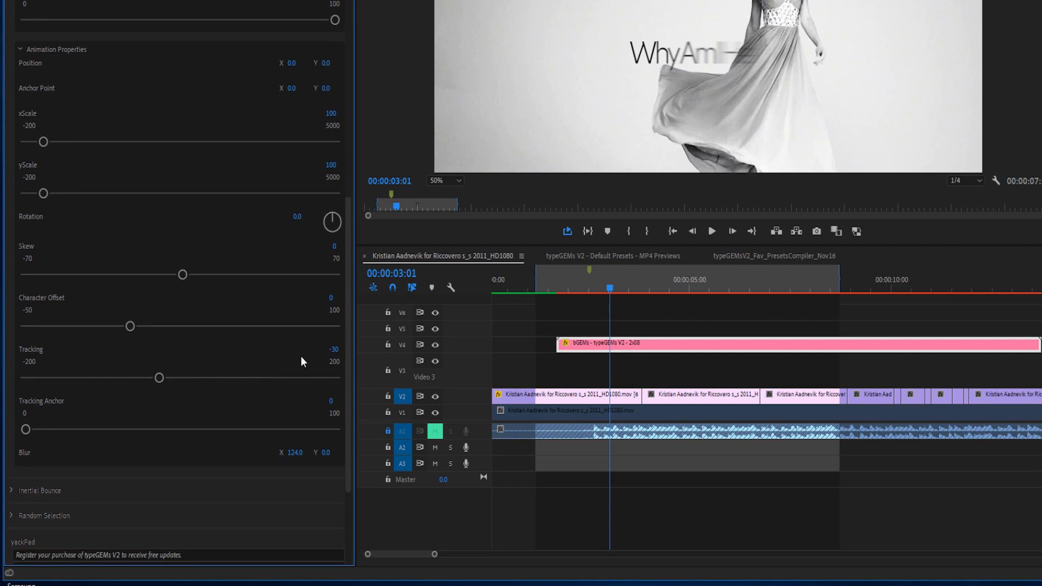
click(331, 350)
text(0)
click(336, 402)
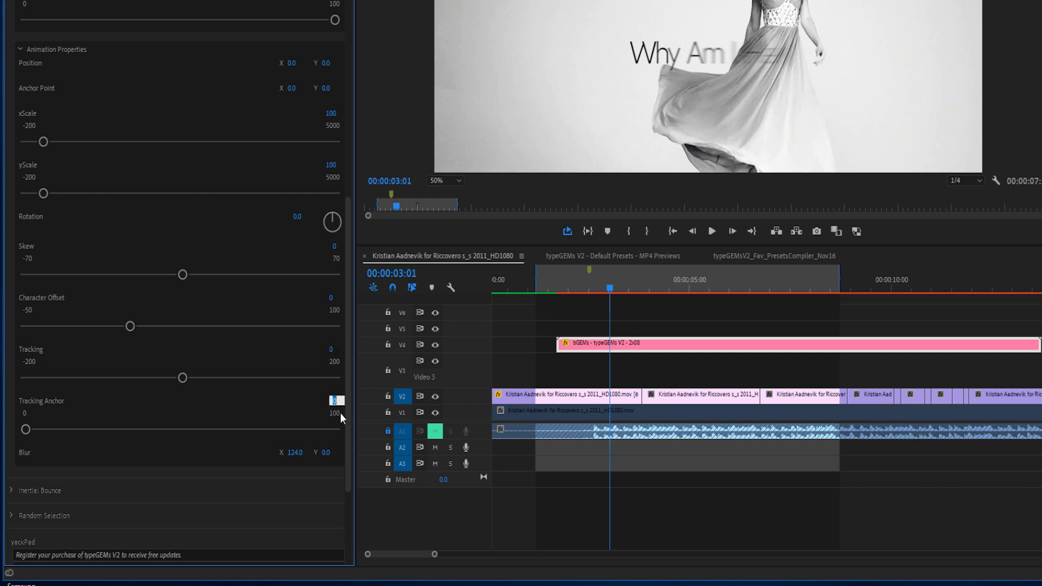
text(50)
key(Return)
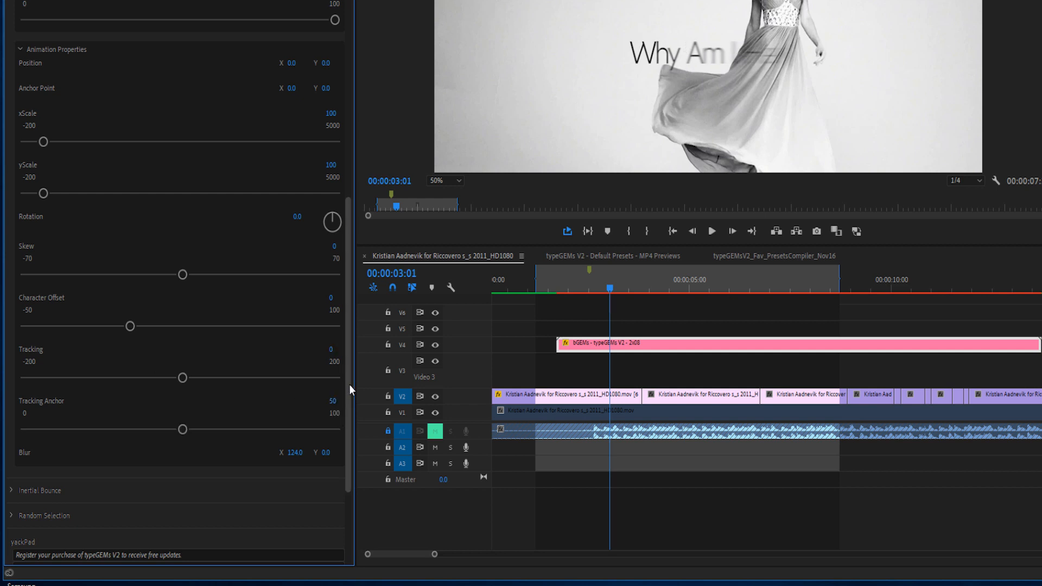
Set the Blur X value in Animation Properties to 0
click(294, 452)
text(0)
key(Return)
Look over the title's text selection, preset, easing and animation property settings
scroll(346, 431, up, 1)
scroll(297, 221, up, 4)
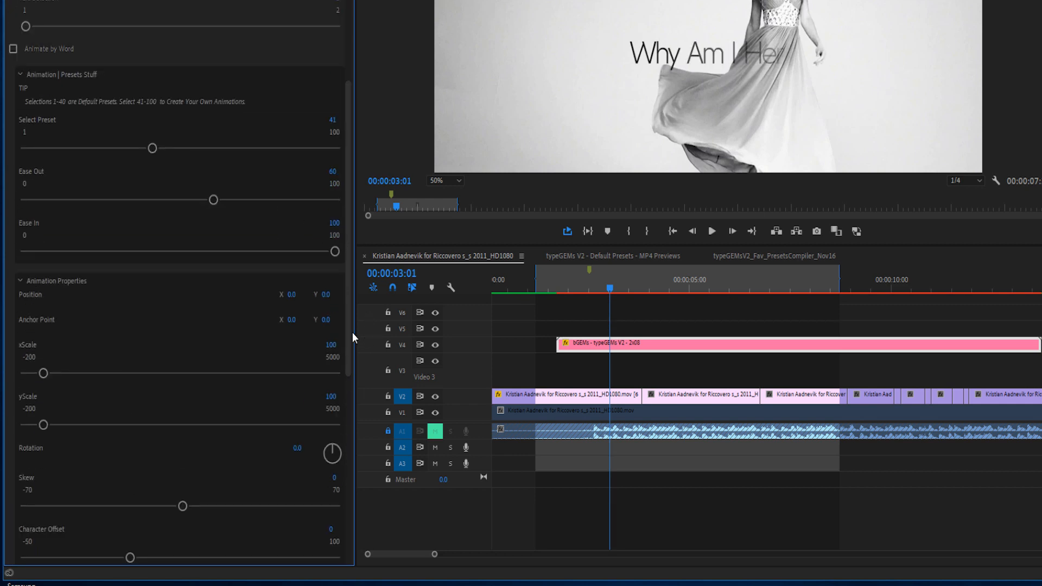
scroll(349, 341, down, 2)
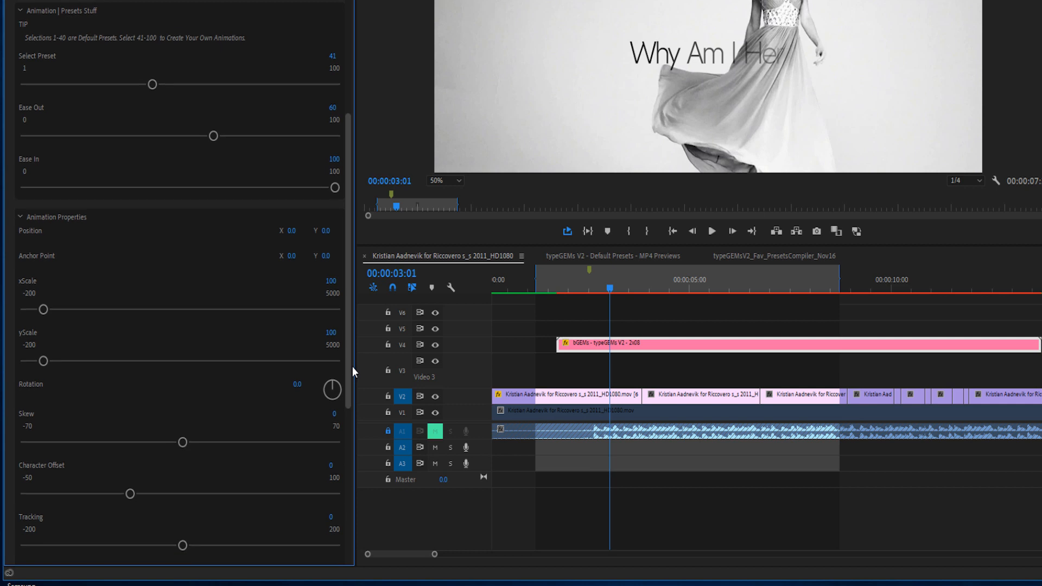
scroll(356, 380, up, 2)
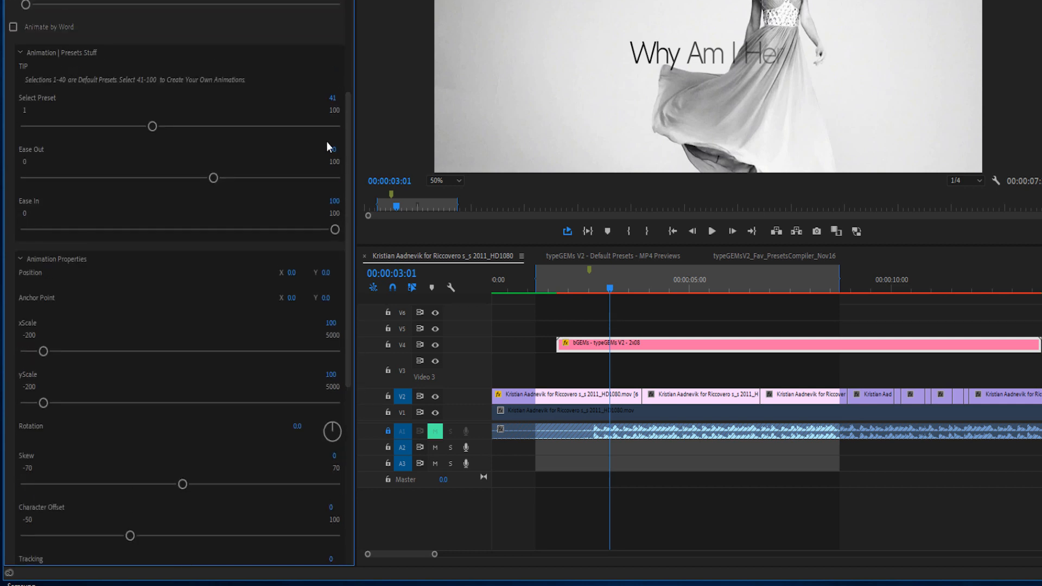
scroll(347, 158, down, 2)
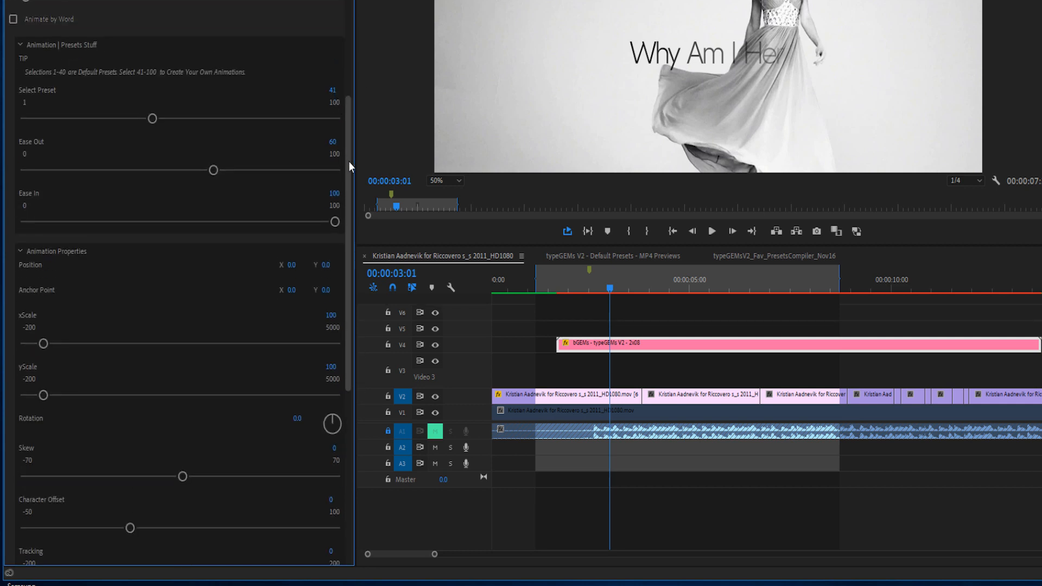
scroll(357, 271, down, 3)
scroll(342, 163, up, 8)
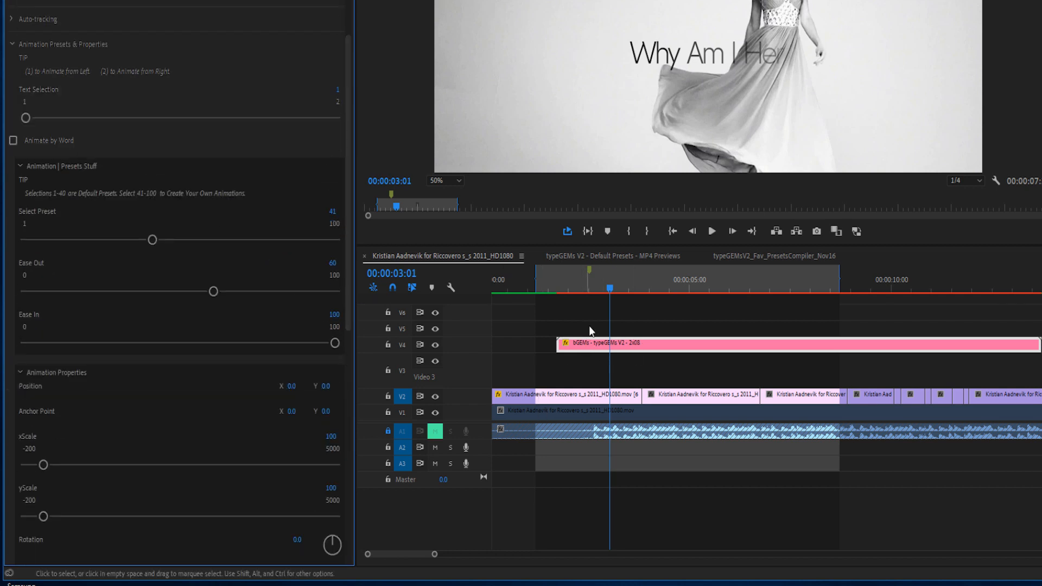
scroll(354, 293, down, 2)
scroll(353, 293, down, 10)
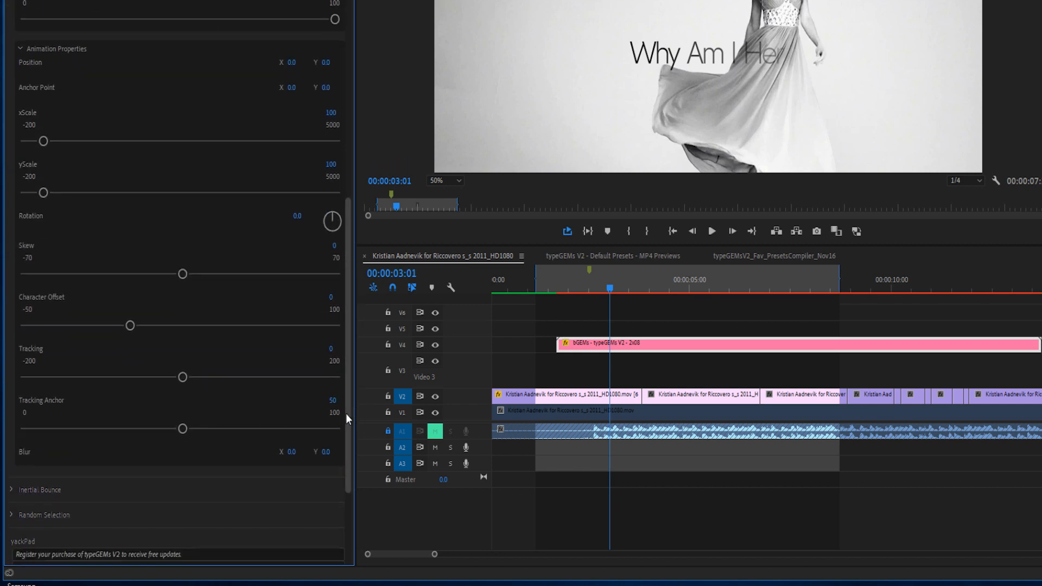
drag(349, 403, 355, 405)
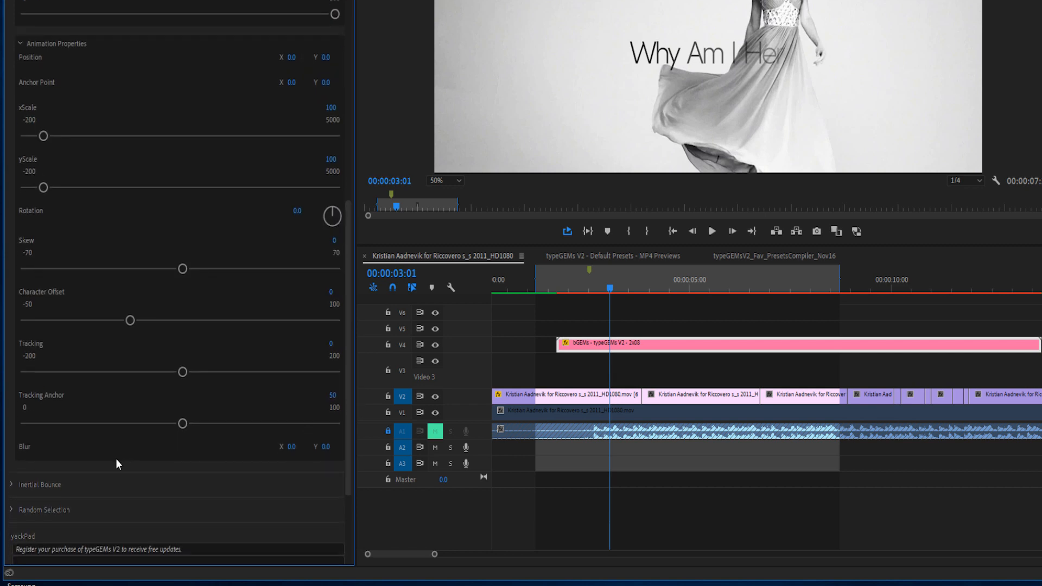
Set the Position Y value in Animation Properties to 150 and preview the title animation
click(325, 57)
text(150)
key(Return)
drag(556, 288, 646, 297)
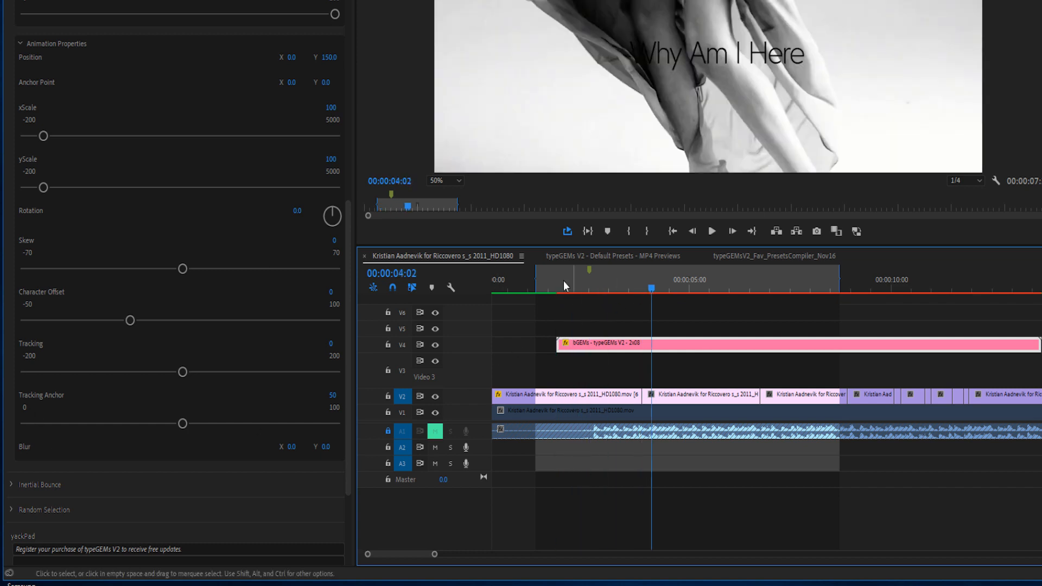
click(545, 282)
key(space)
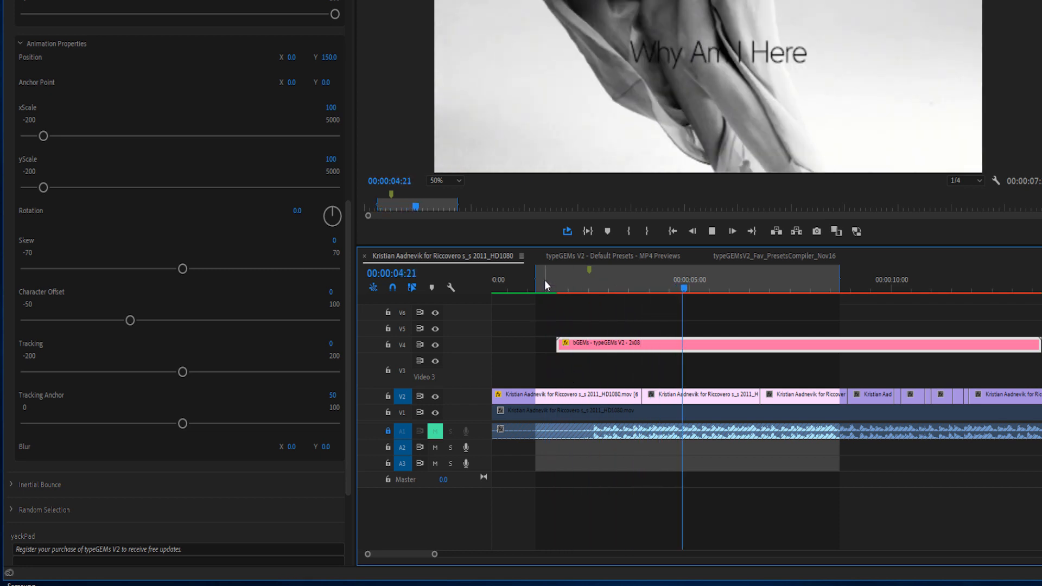
click(545, 280)
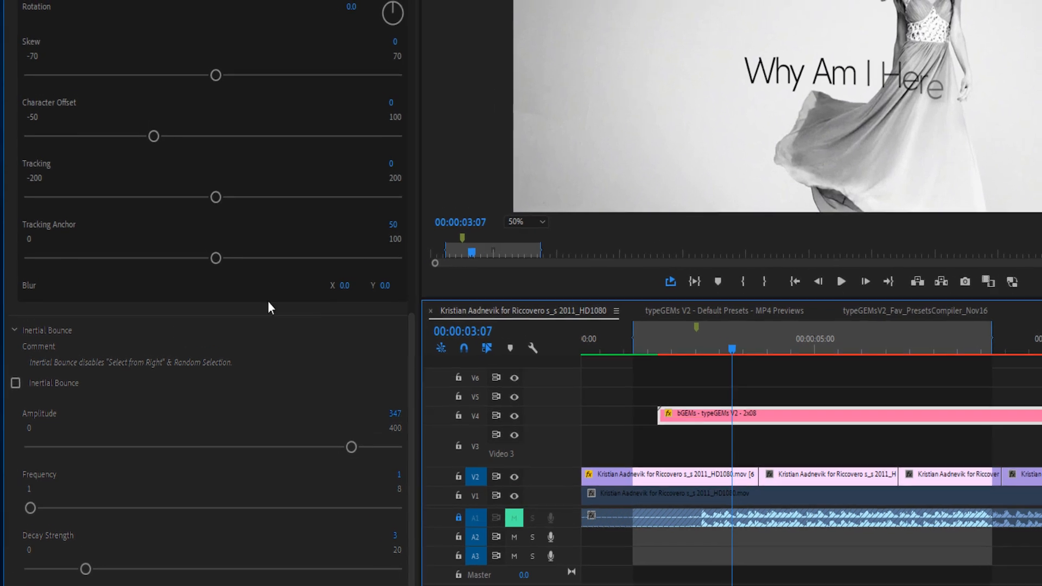
Enable Inertial Bounce for the title and play the animation from the in point
click(16, 389)
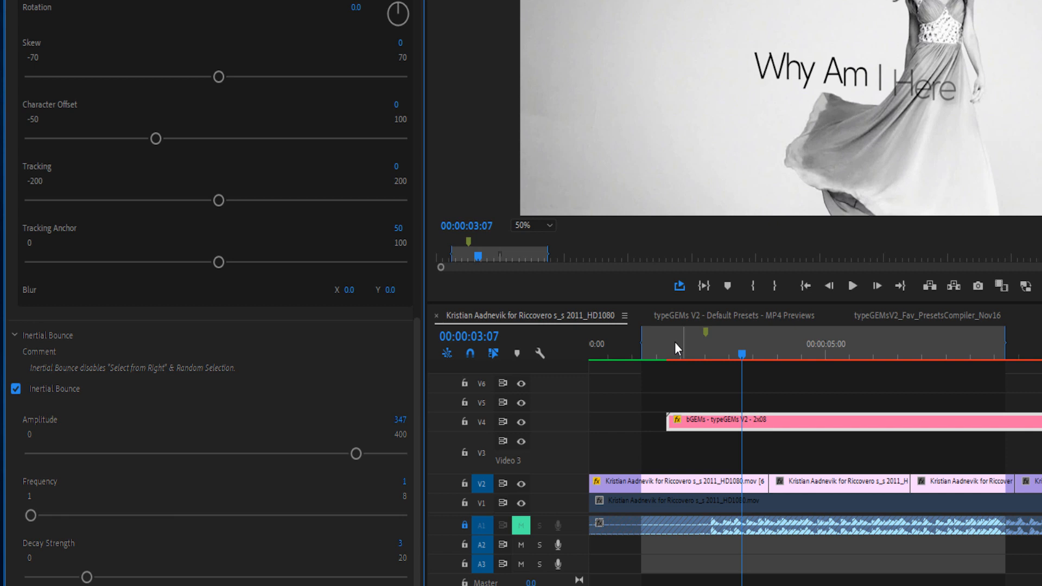
drag(658, 354, 643, 352)
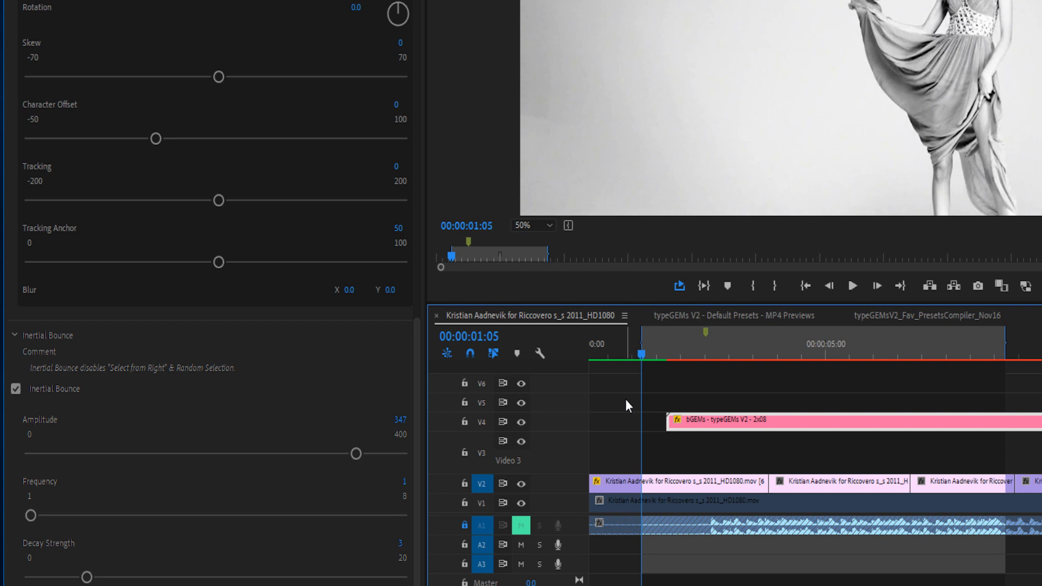
key(space)
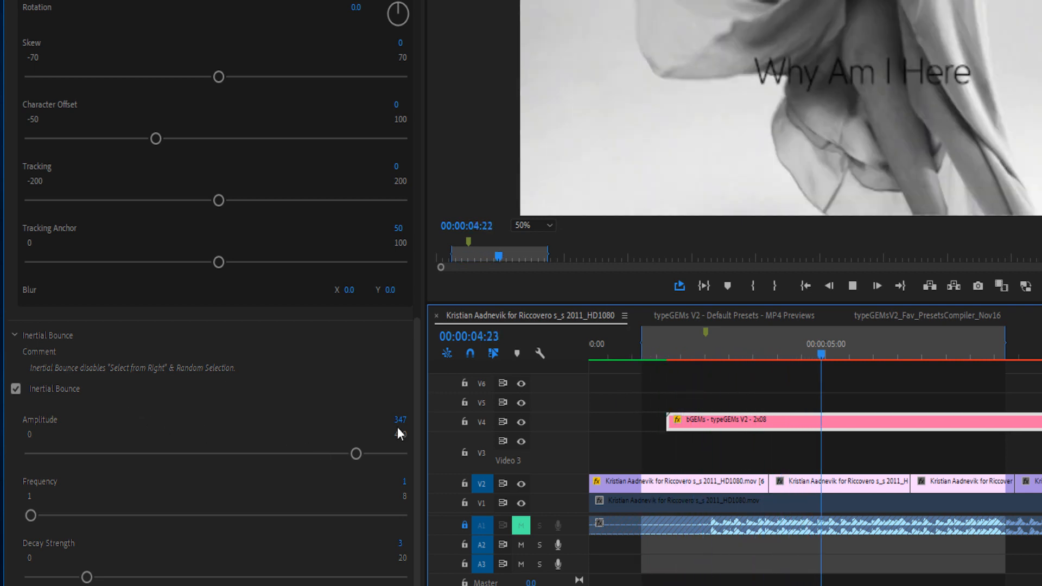
click(659, 351)
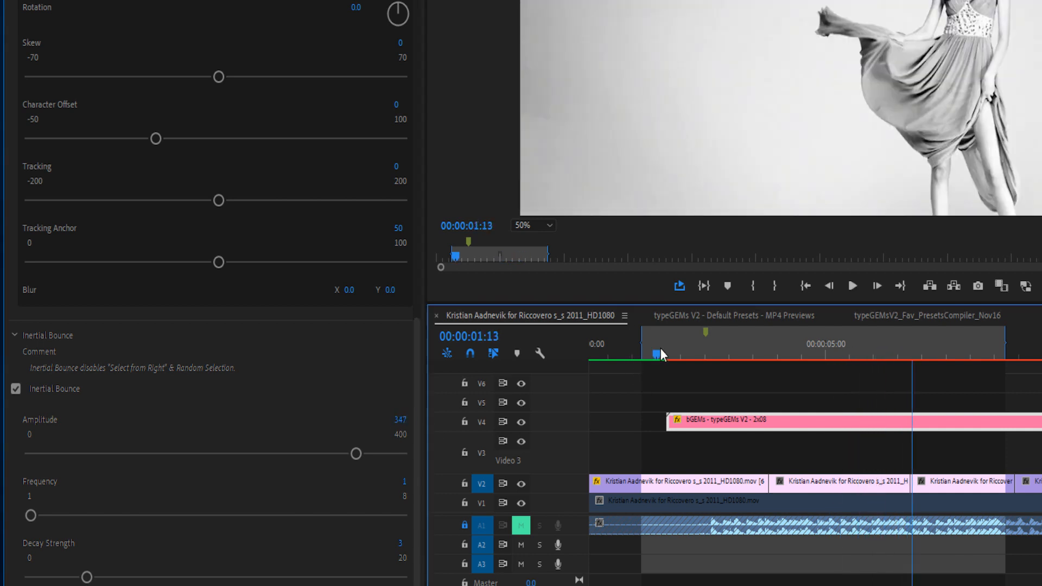
Reduce the program preview to 25%, replay the bouncing title and park the playhead at 00:00:02:07
click(708, 157)
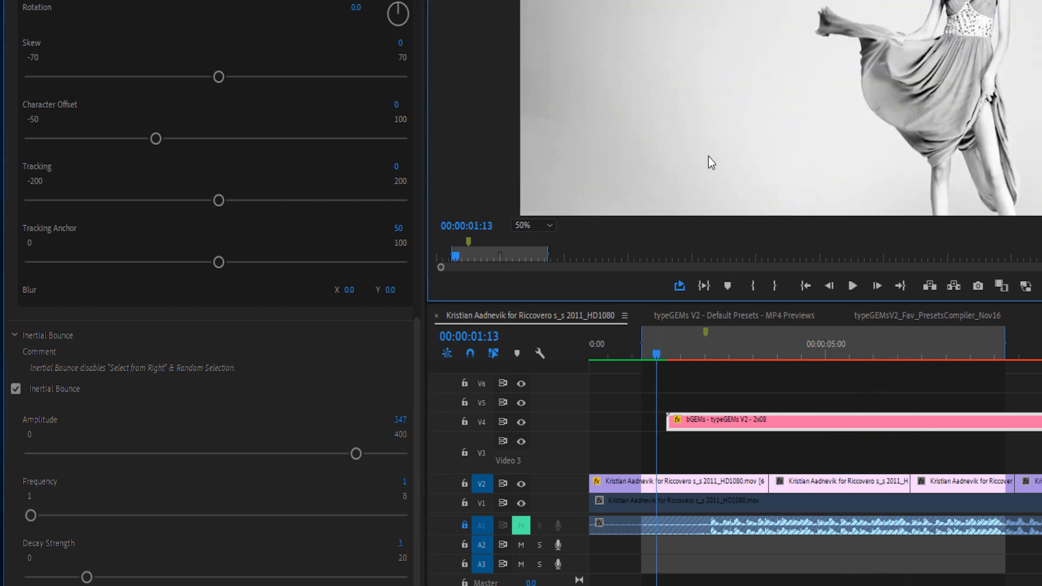
key(minus)
key(space)
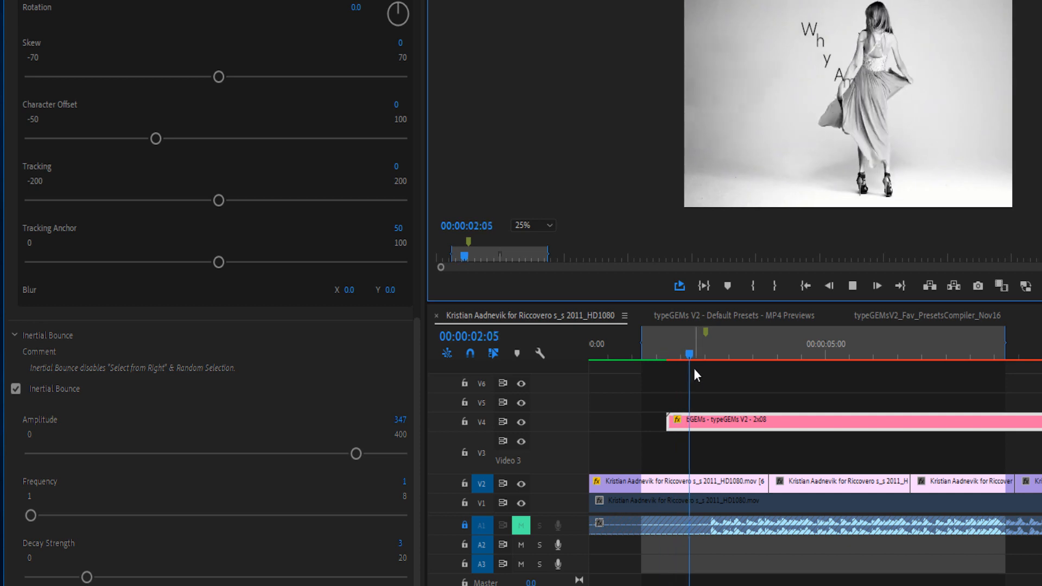
click(839, 352)
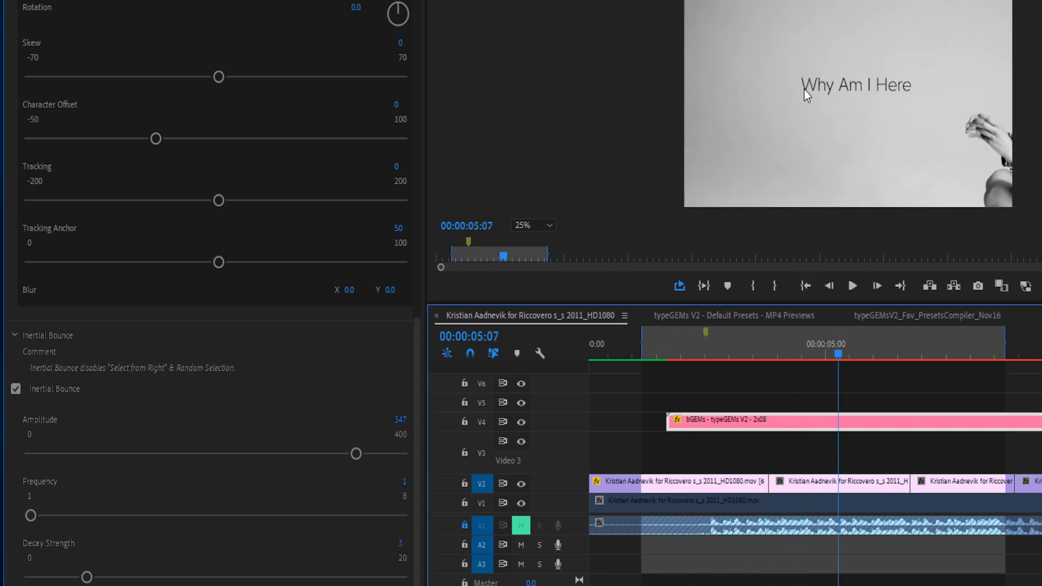
drag(685, 352, 697, 357)
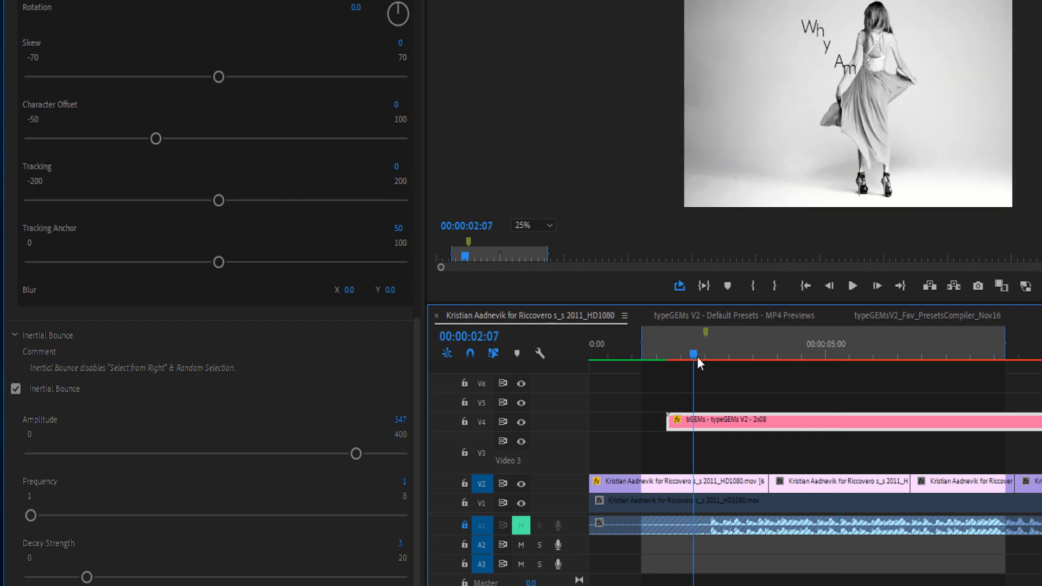
Try an Inertial Bounce Amplitude of 50 and play the title from the in point
click(400, 419)
text(50)
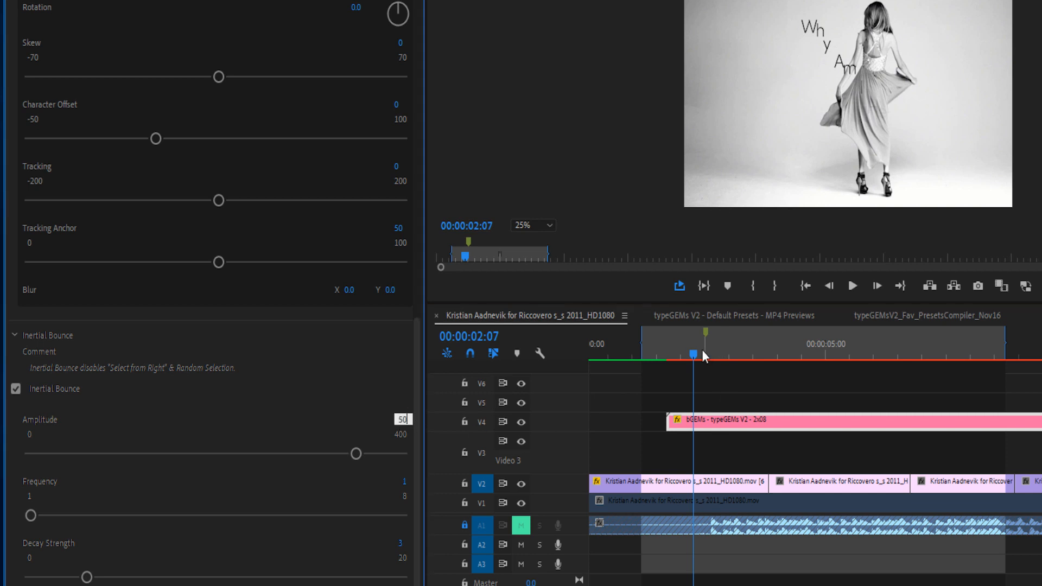
drag(696, 348, 649, 342)
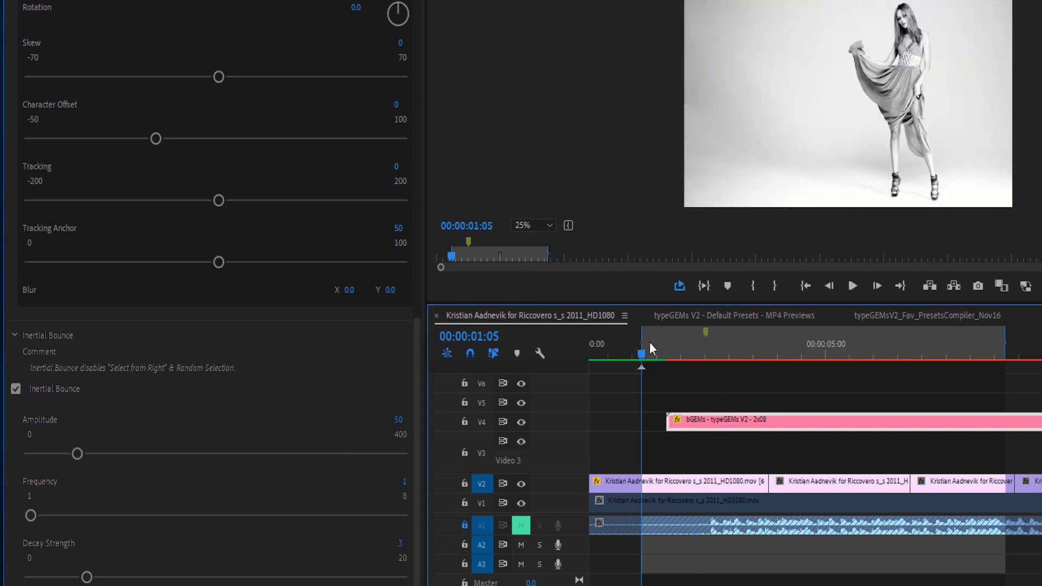
key(space)
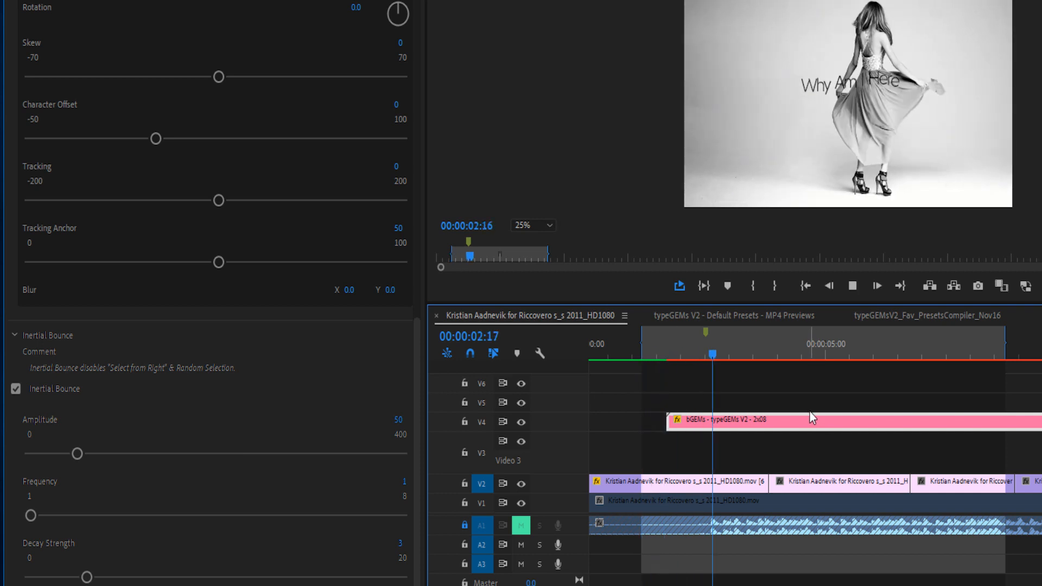
drag(676, 354, 705, 359)
Set the Inertial Bounce Amplitude to 65 and preview the title animation
click(402, 420)
text(65)
click(666, 344)
key(space)
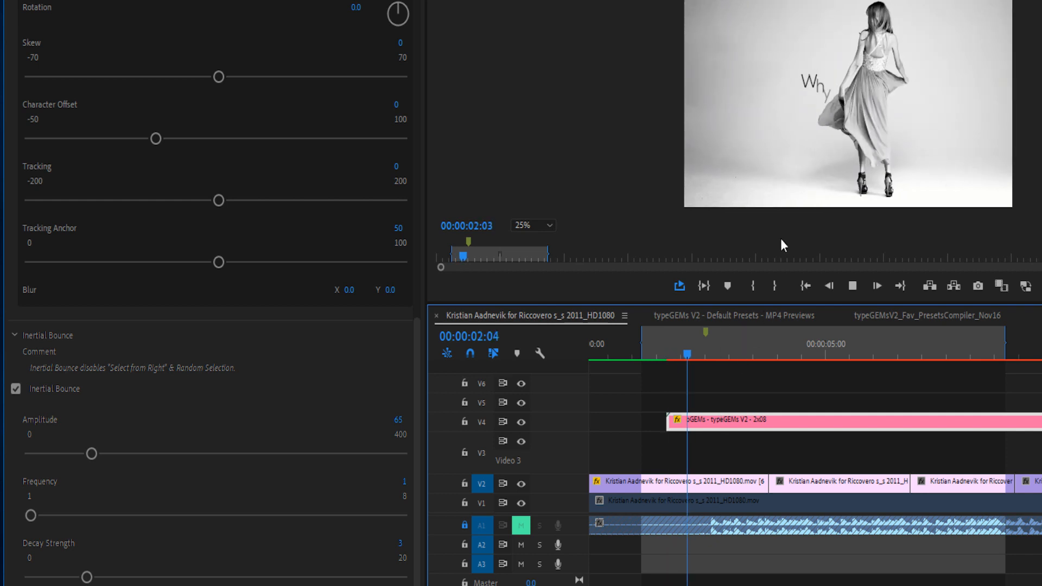
click(793, 167)
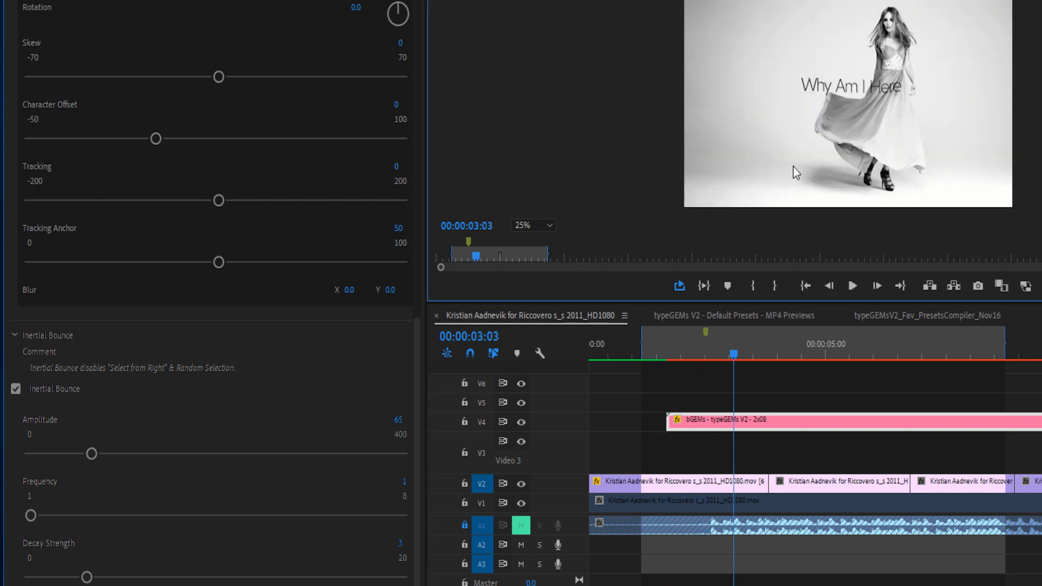
Enlarge the program preview to 50% and review the bounce animation again
key(=)
click(663, 342)
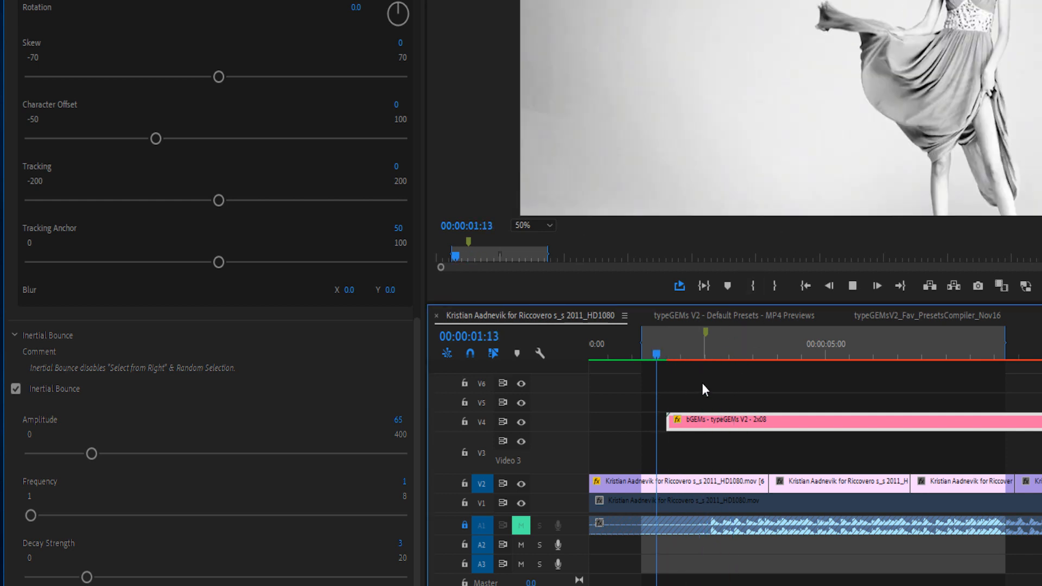
key(space)
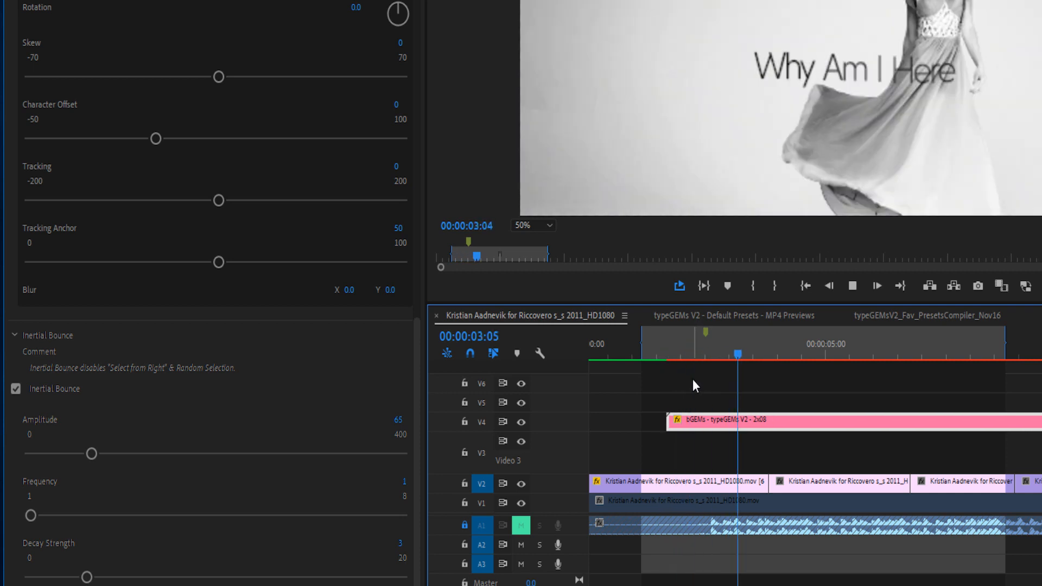
drag(671, 349, 705, 348)
Set the Inertial Bounce Frequency to 2 and play the title animation
click(405, 481)
text(2)
click(650, 351)
key(space)
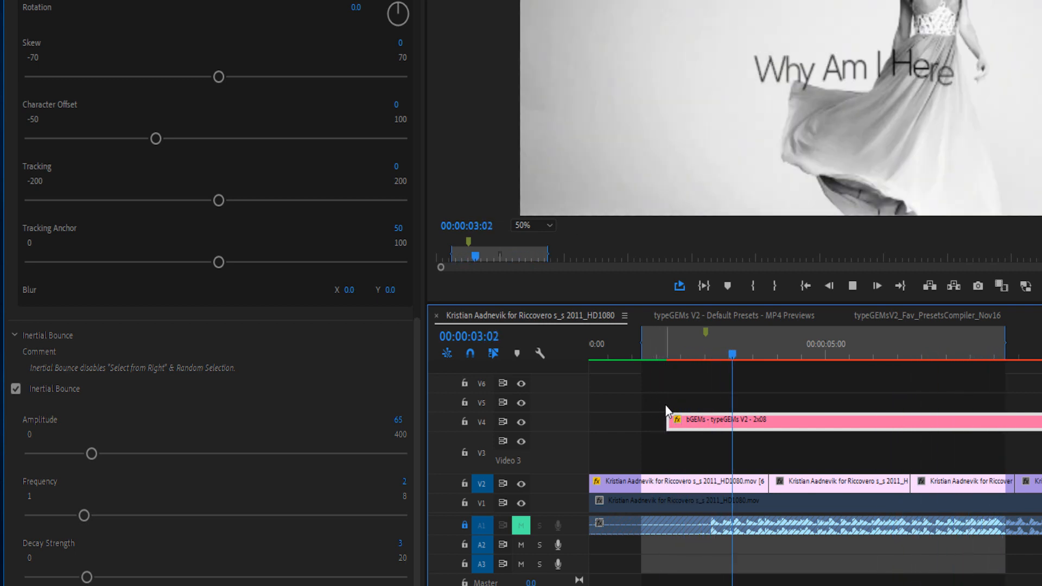
Mark the sequence out point at 00:00:06:13 and trim the end of the title clip to it
click(908, 344)
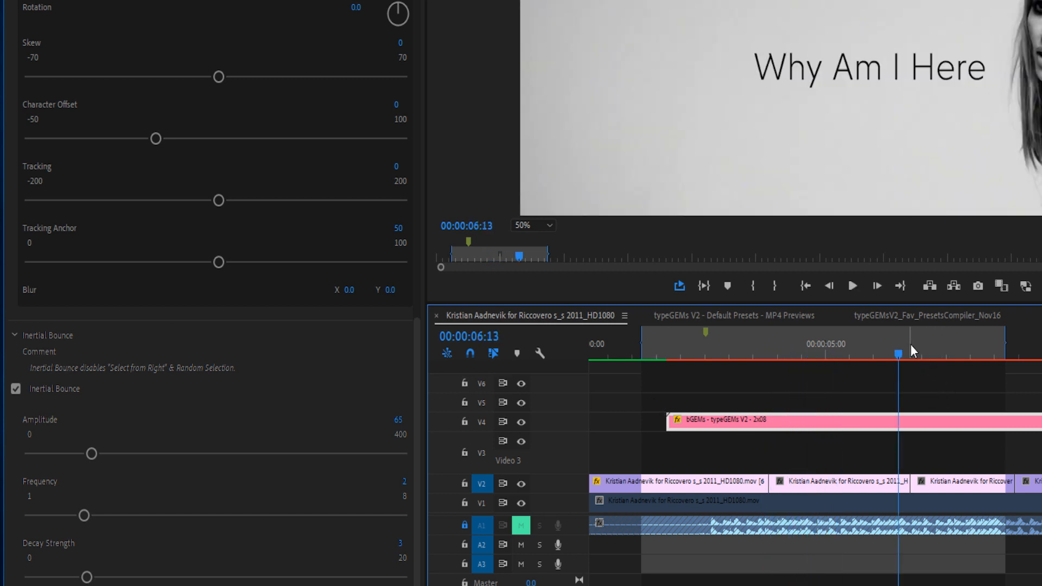
key(o)
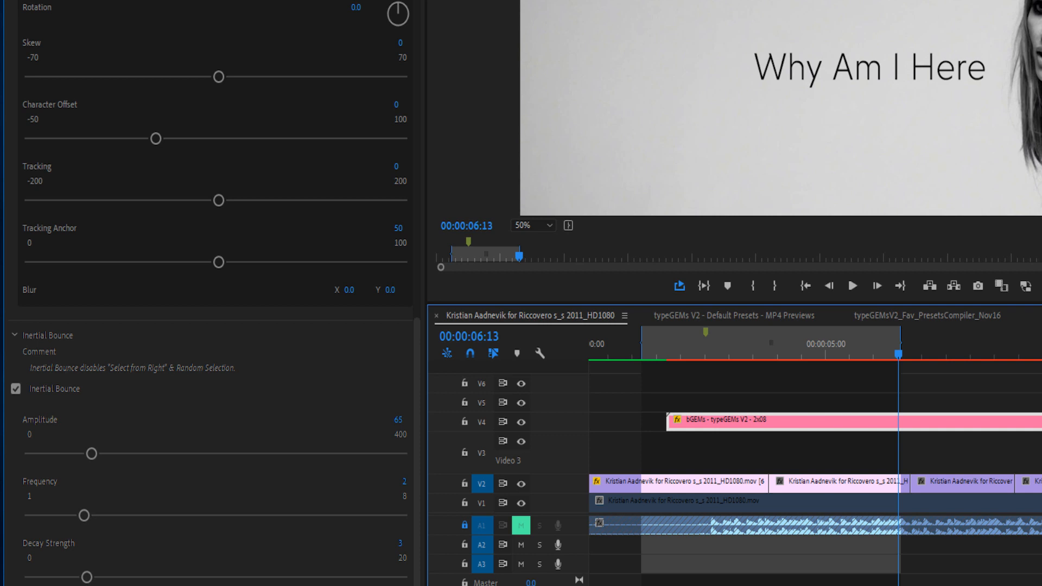
drag(992, 415, 896, 415)
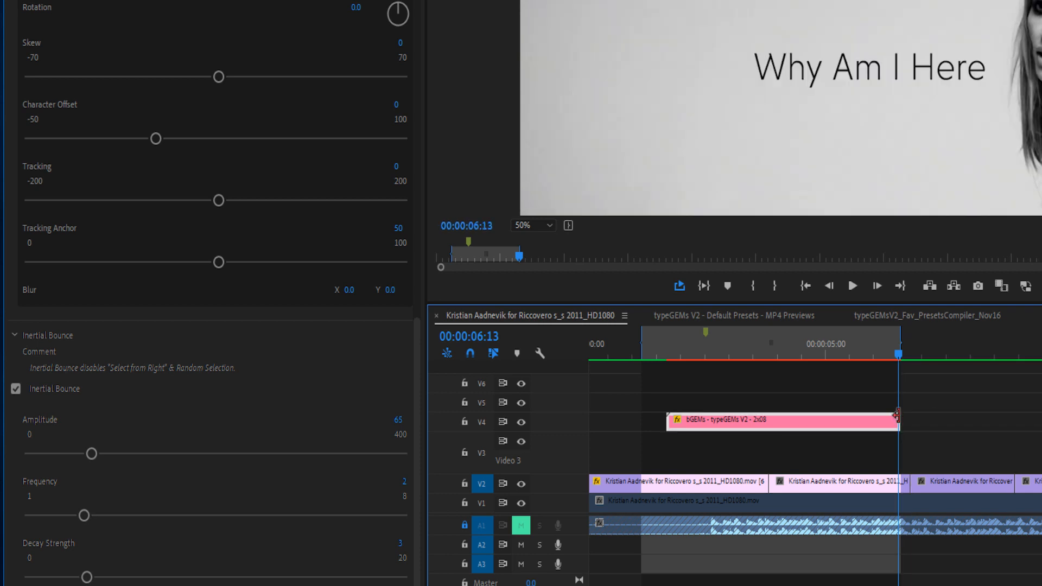
Apply the default Impact Dissolve transition to the end of the title clip and play the marked range
click(903, 425)
key(ctrl+d)
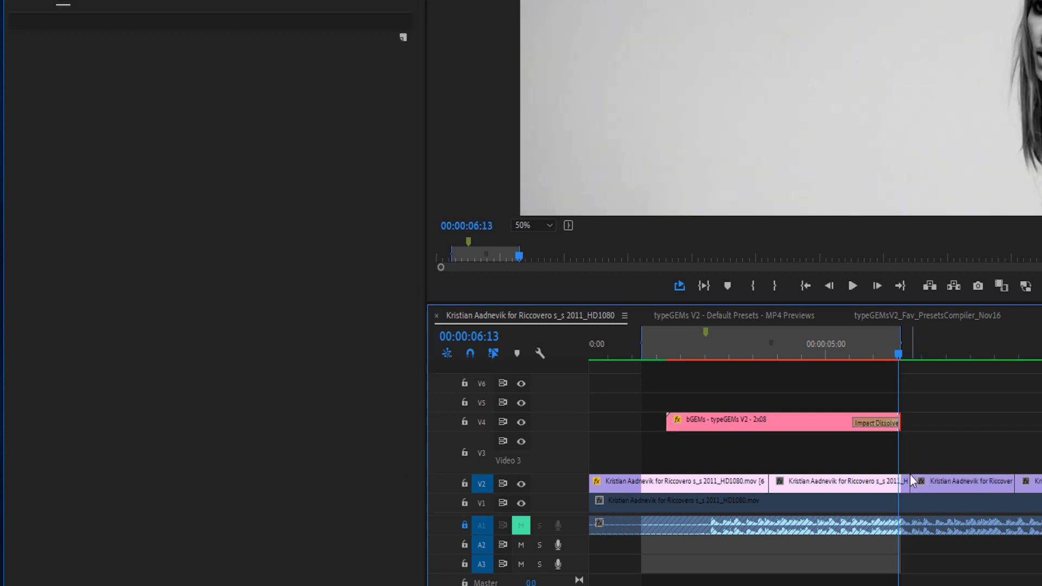
click(654, 348)
key(space)
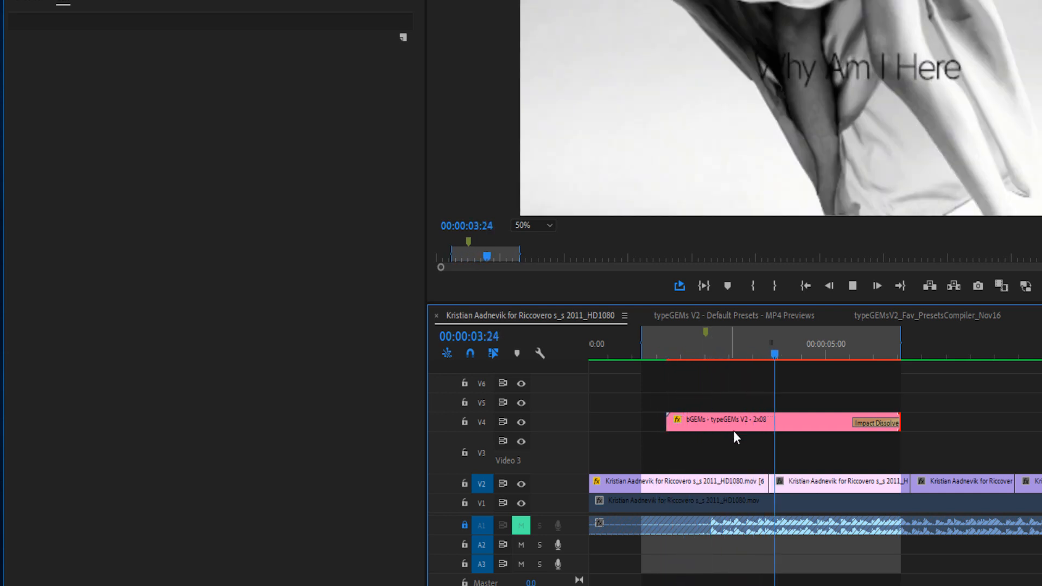
key(space)
Select the title clip, render previews for the marked range and review the rendered animation
click(723, 415)
key(Return)
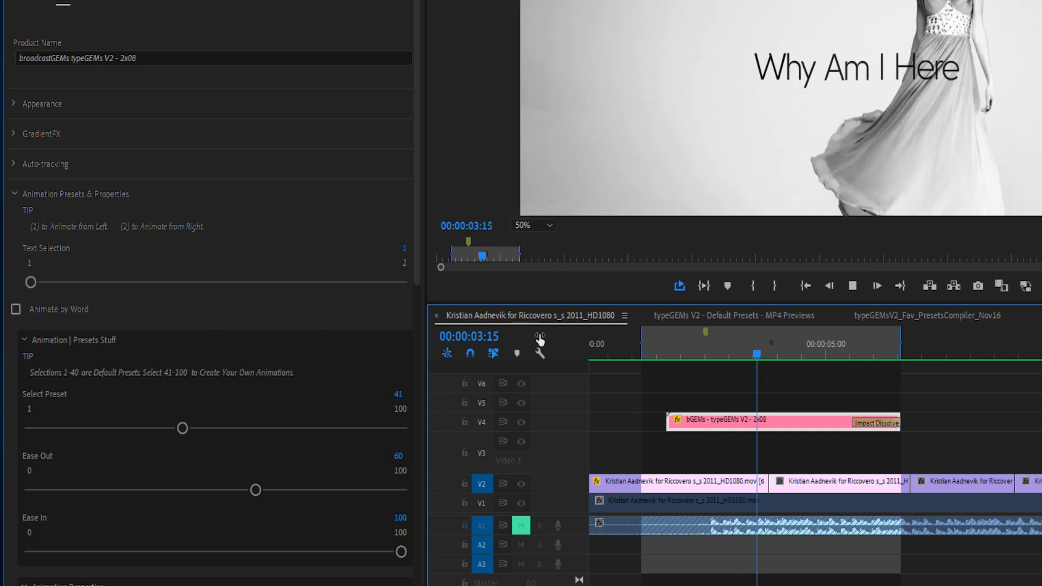
drag(687, 346, 659, 347)
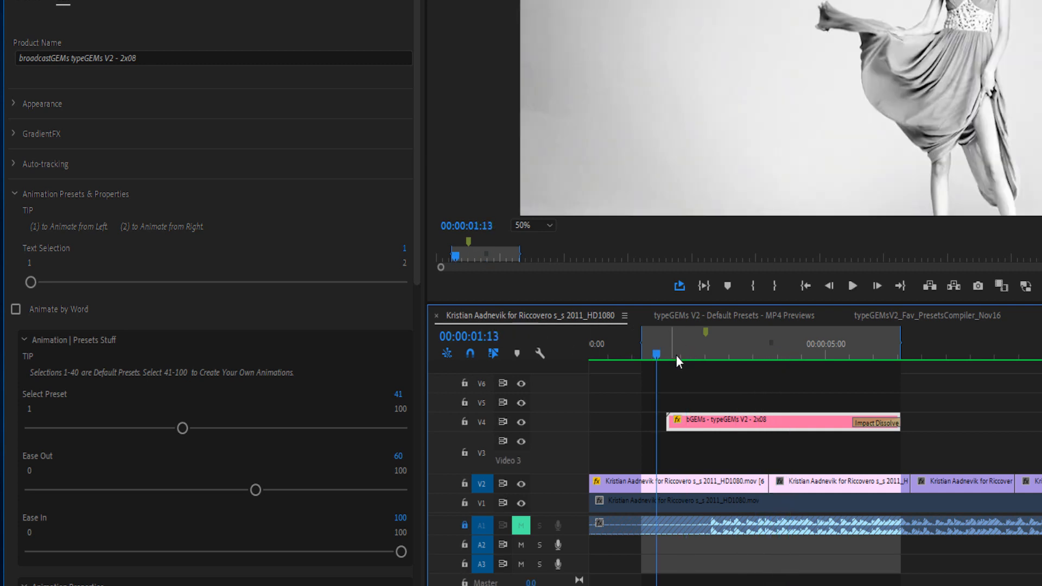
With the playhead at 00:00:02:13, set the title's Inertial Bounce Frequency to 3 and Decay Strength to 16
click(705, 355)
drag(422, 268, 480, 585)
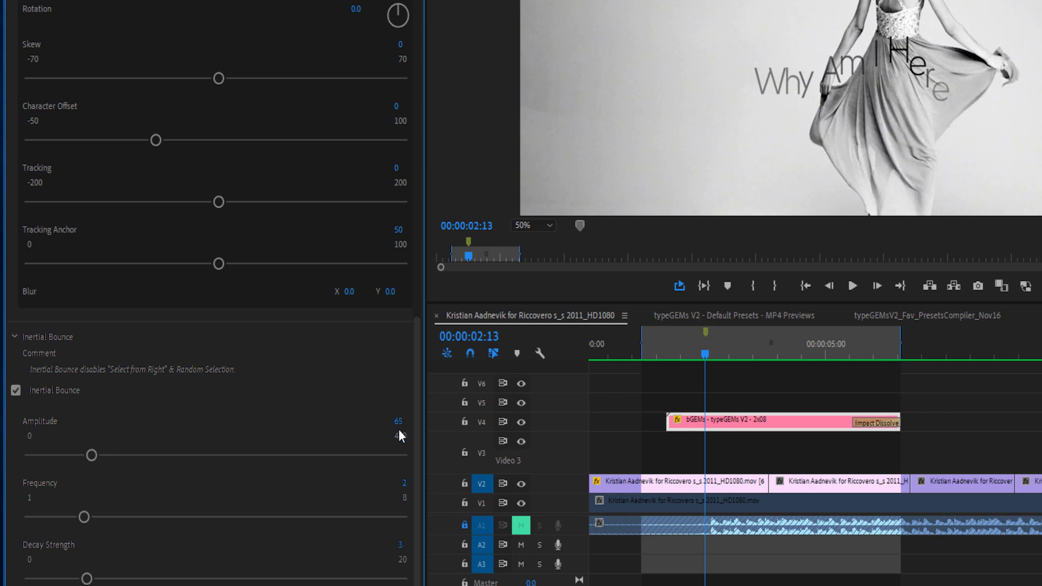
click(407, 482)
text(3)
drag(242, 579, 328, 579)
Reduce the program preview to 25% and set the Animation Properties Position Y to -711 at 00:00:02:04
click(868, 116)
key(minus)
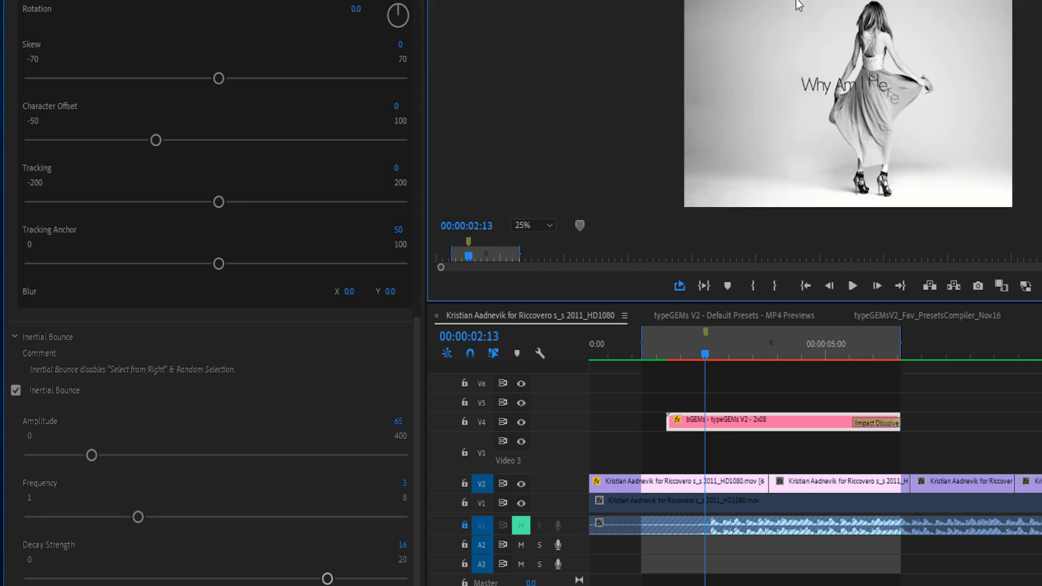
drag(417, 358, 430, 124)
drag(698, 356, 684, 352)
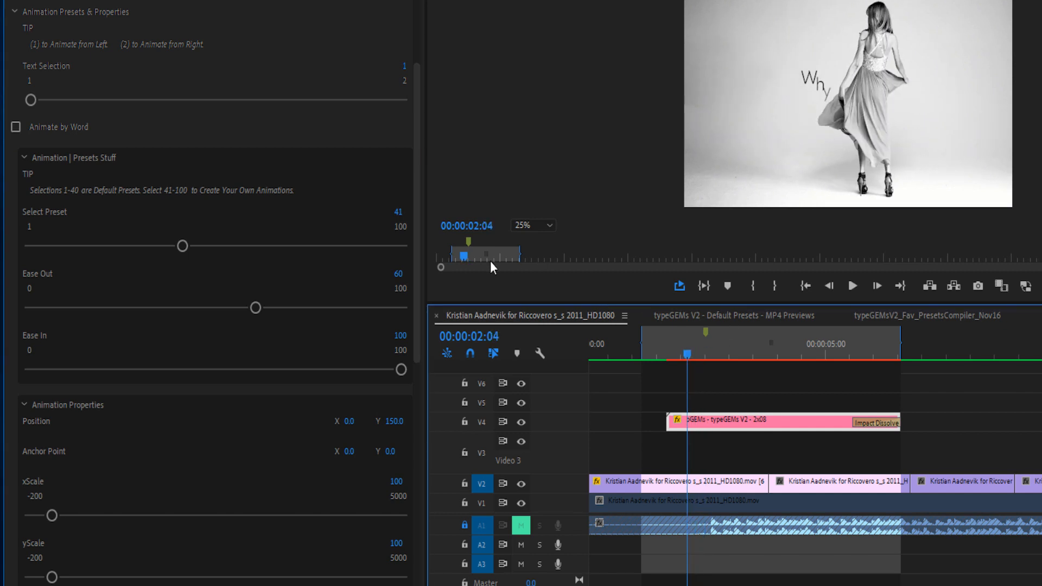
scroll(419, 279, down, 3)
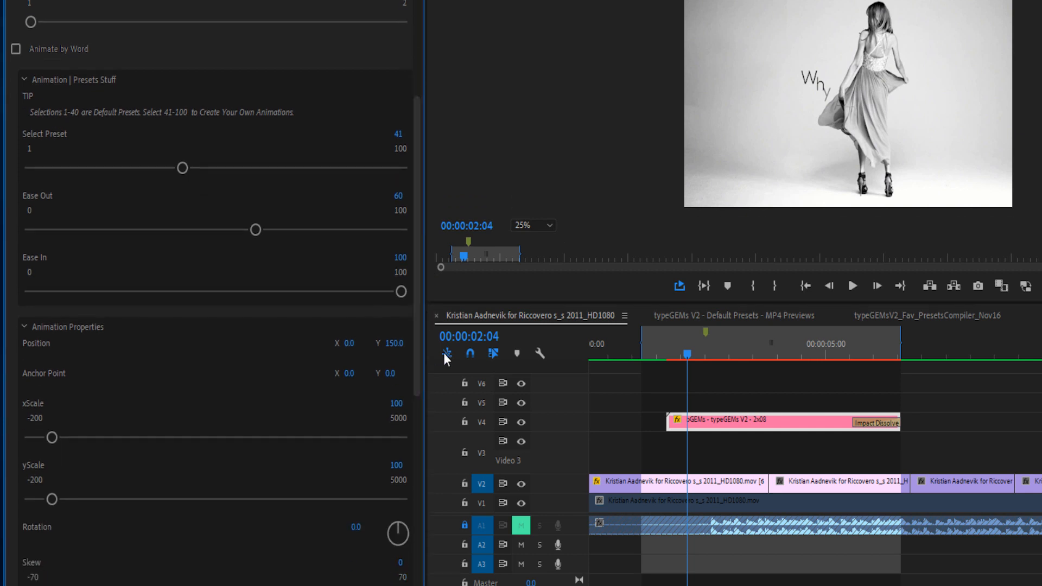
click(391, 344)
text(-150)
key(Return)
drag(395, 344, 90, 344)
Set the animation's xScale to 1700 and yScale to 0, and scrub through the title's entrance
drag(73, 442, 168, 450)
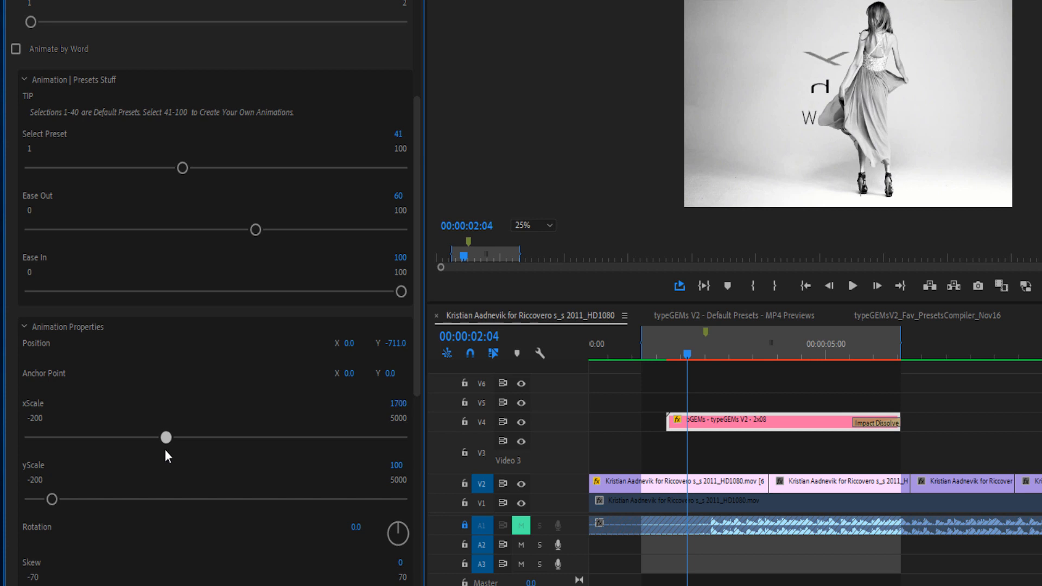
click(396, 465)
text(0)
key(Return)
drag(650, 353, 723, 363)
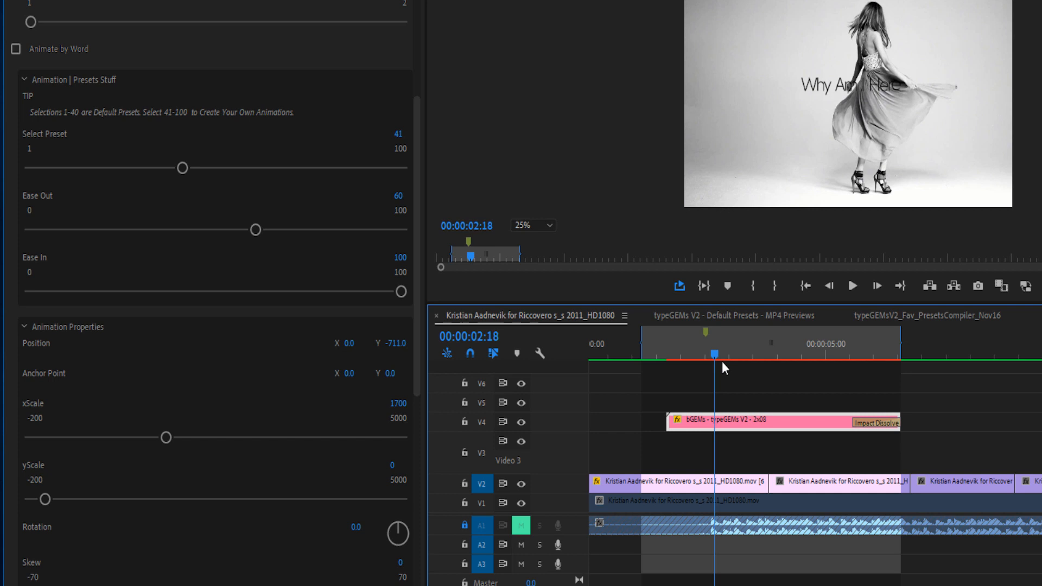
Lower the Inertial Bounce Amplitude to 39 and play the title animation from the in point
drag(417, 356, 418, 533)
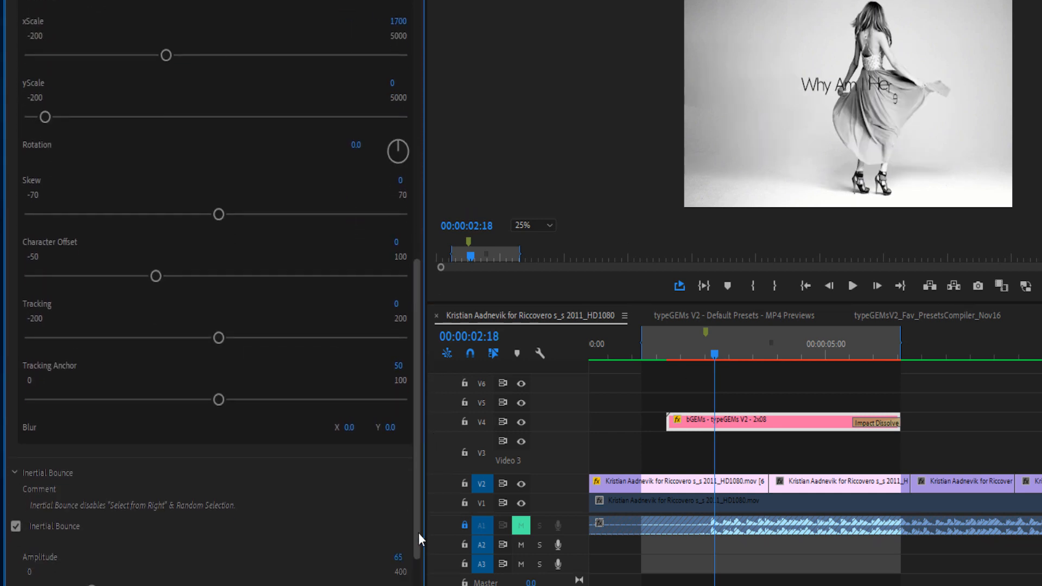
scroll(393, 520, down, 3)
click(66, 491)
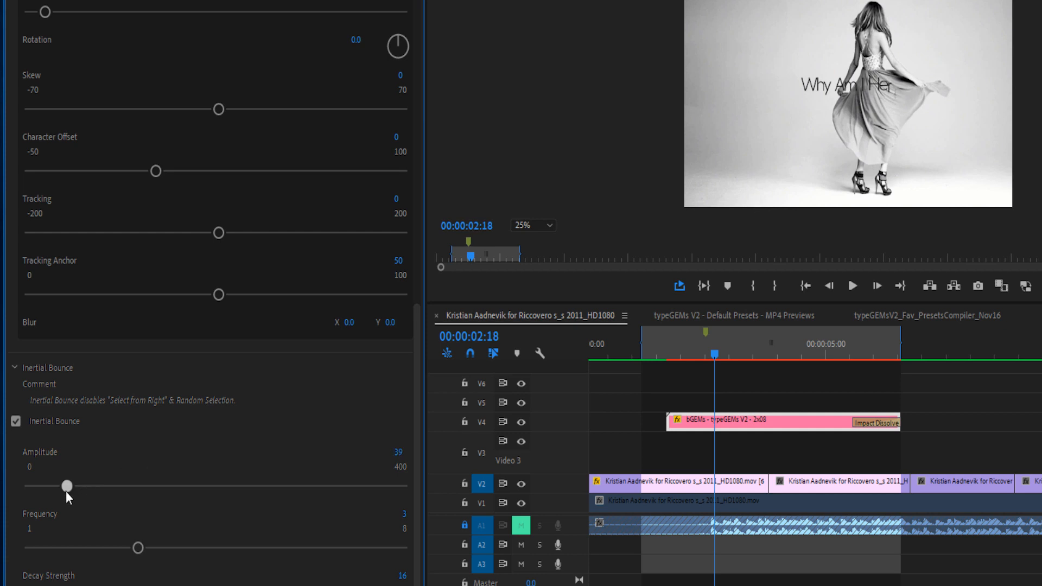
click(650, 356)
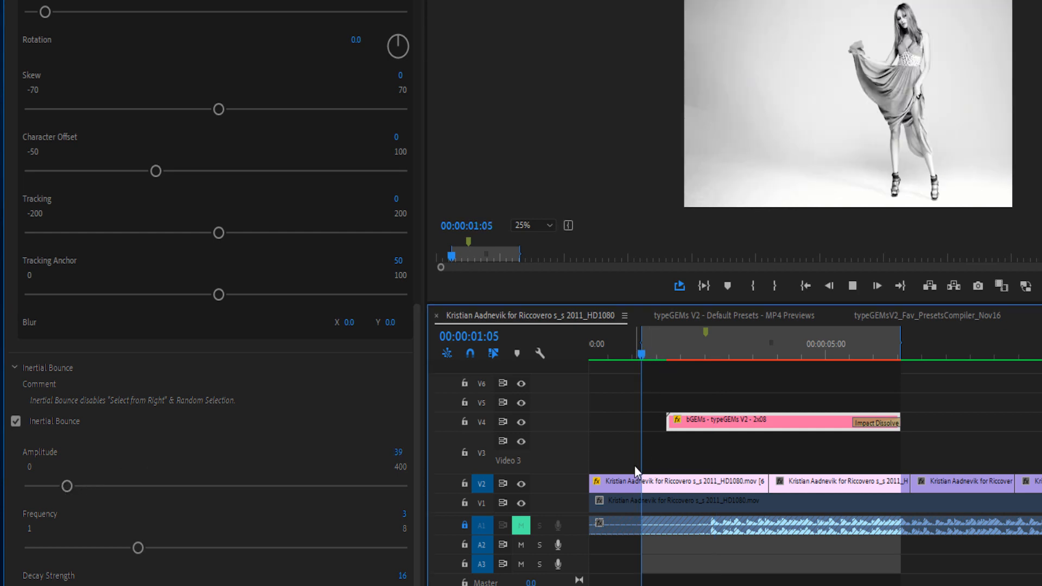
key(space)
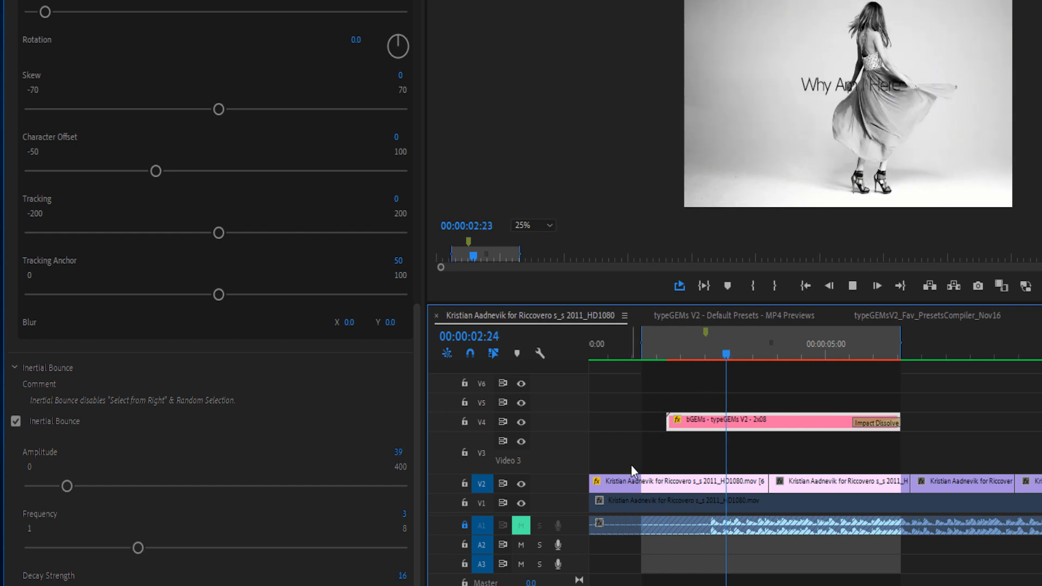
Enlarge the program preview to 50% and maximize the program monitor to inspect the title animation
click(773, 169)
key(ctrl+=)
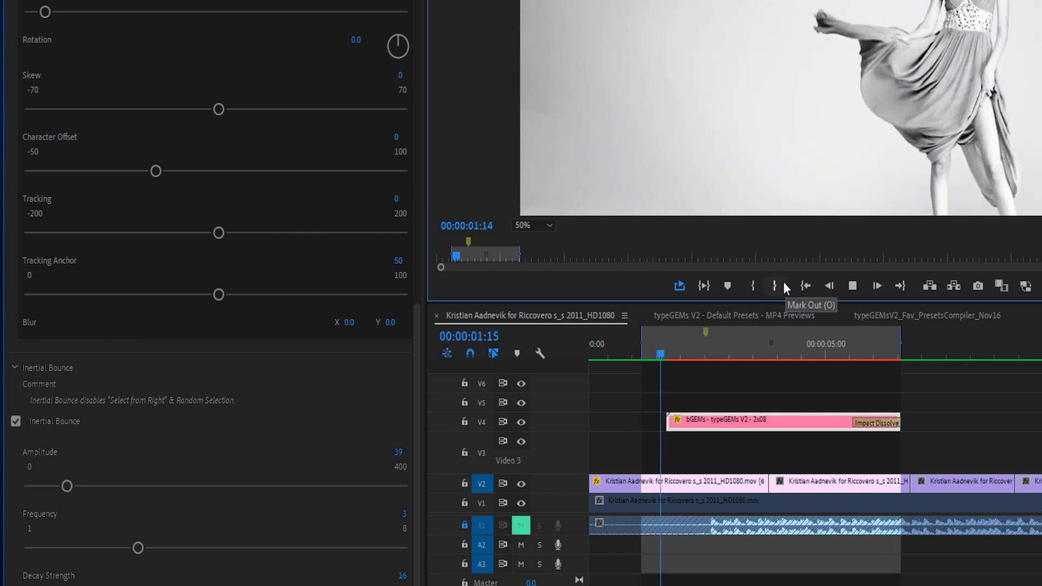
click(653, 343)
key(grave)
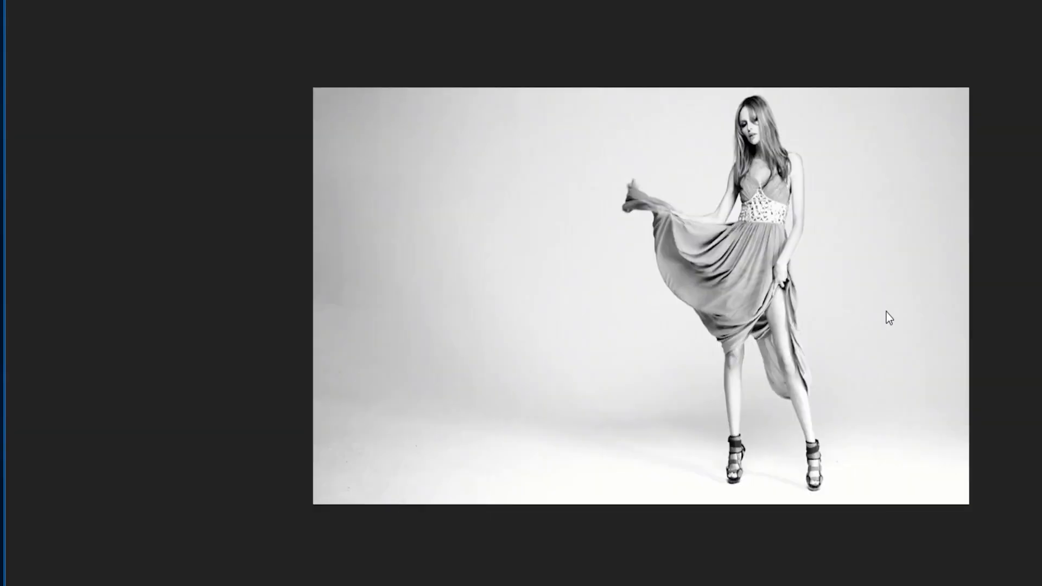
key(alt+f)
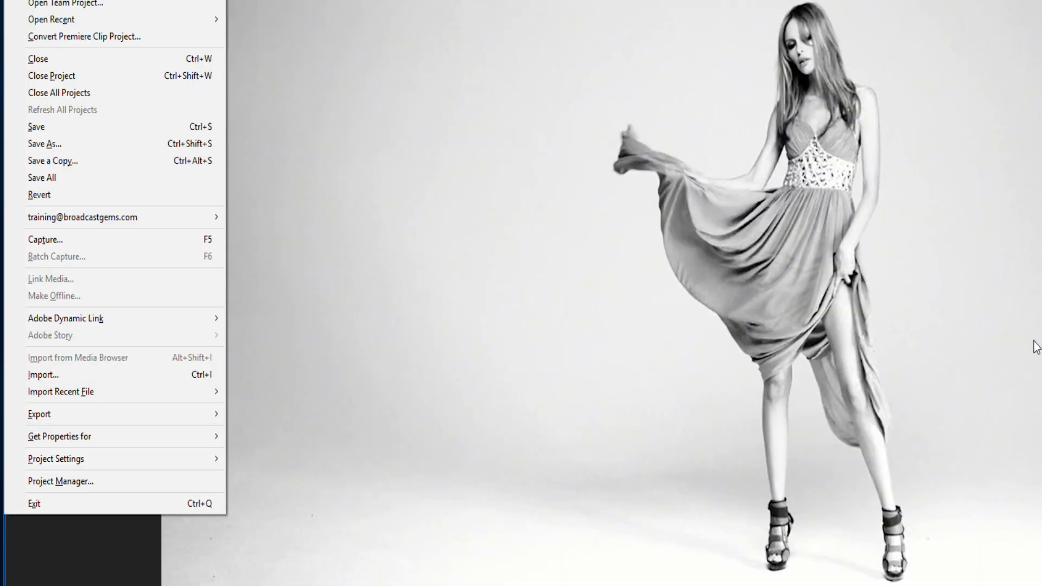
key(Escape)
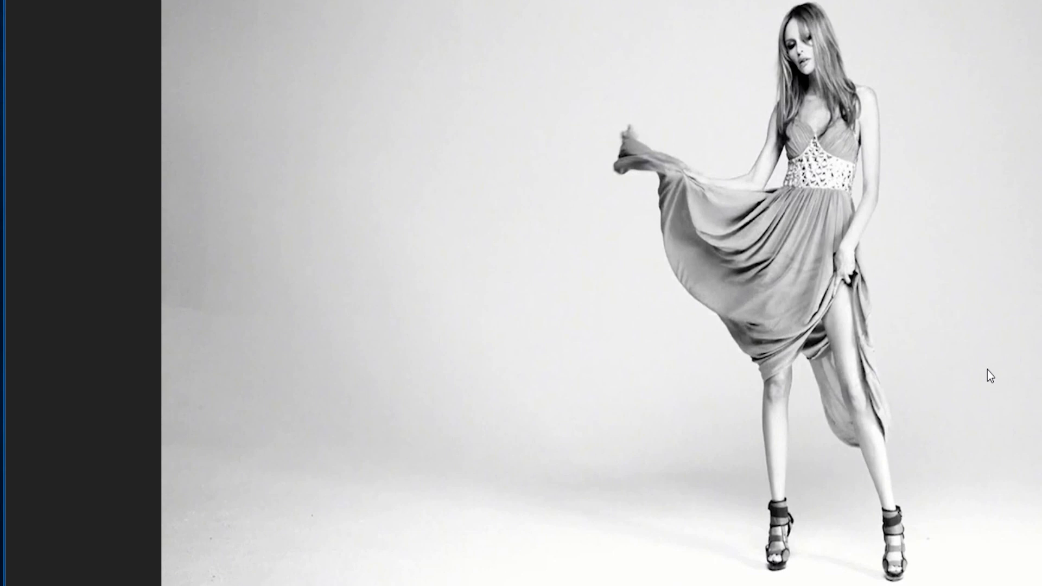
Restore the panel layout, render previews for the marked range and watch the rendered title play
key(grave)
click(862, 286)
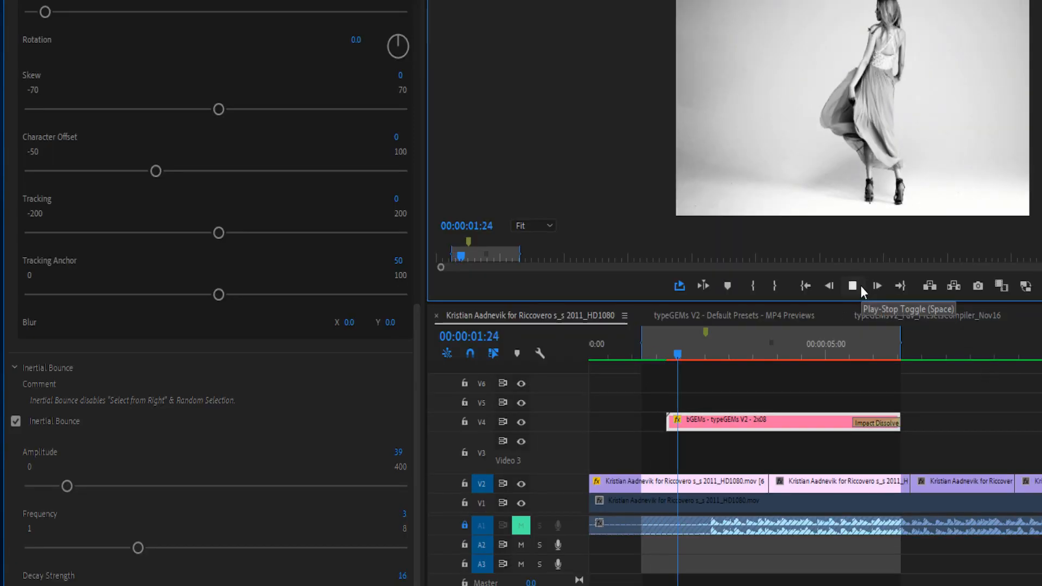
key(Return)
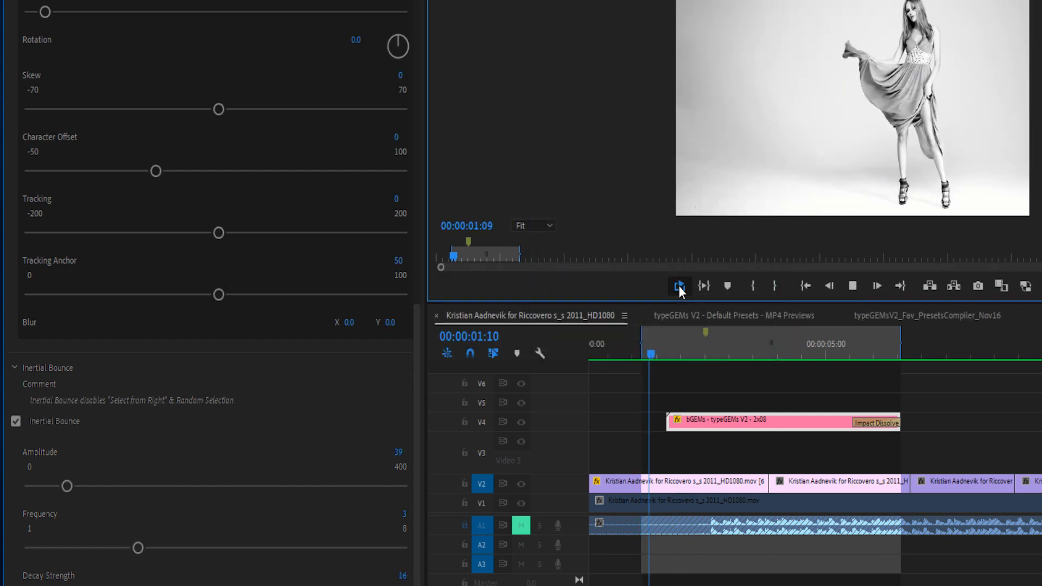
key(grave)
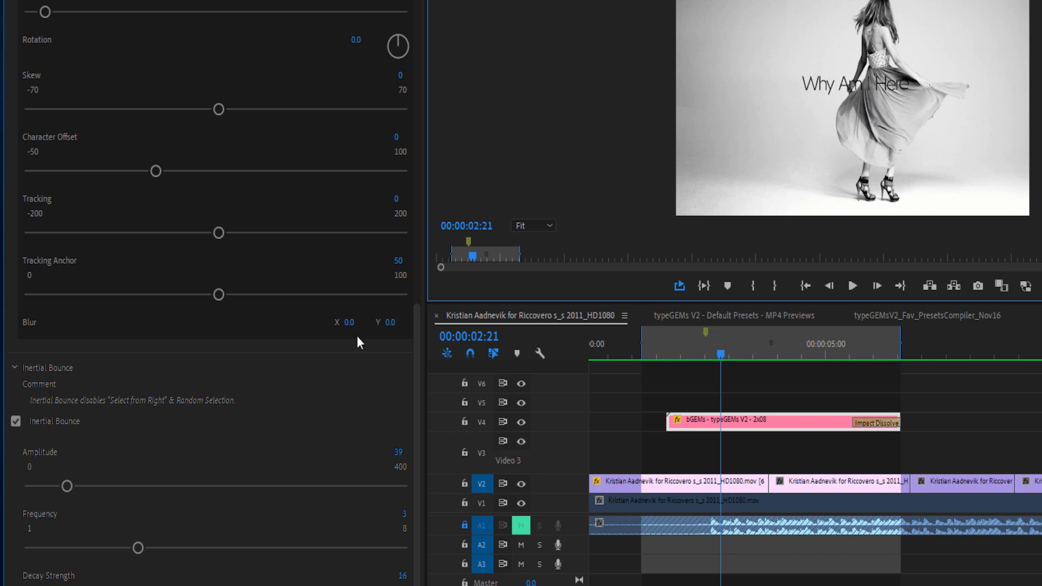
Park the playhead at 00:00:03:16 and collapse the Inertial Bounce, Animation Properties and Animation Presets & Properties groups
click(17, 366)
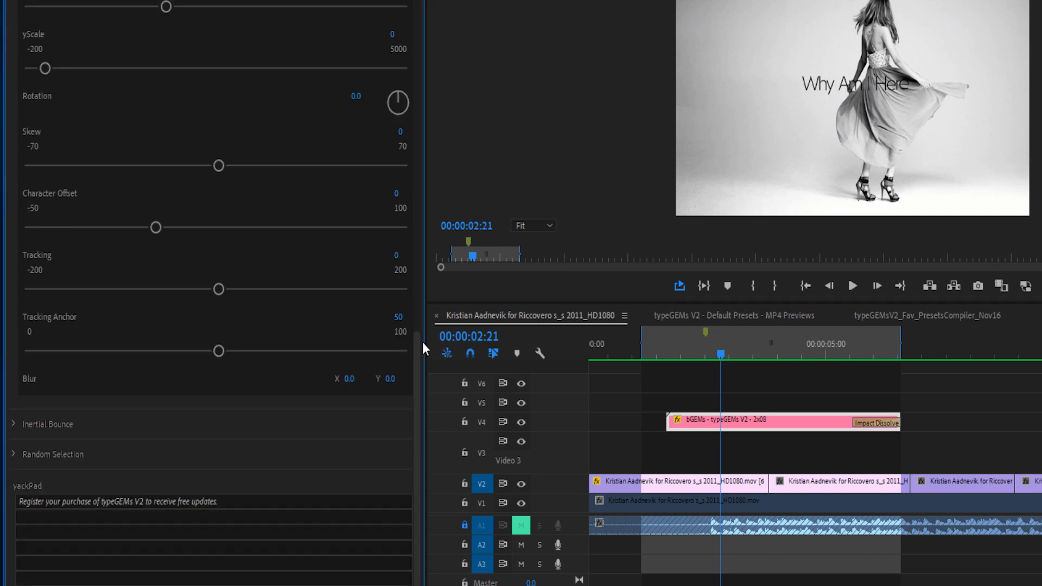
scroll(405, 255, up, 4)
click(760, 355)
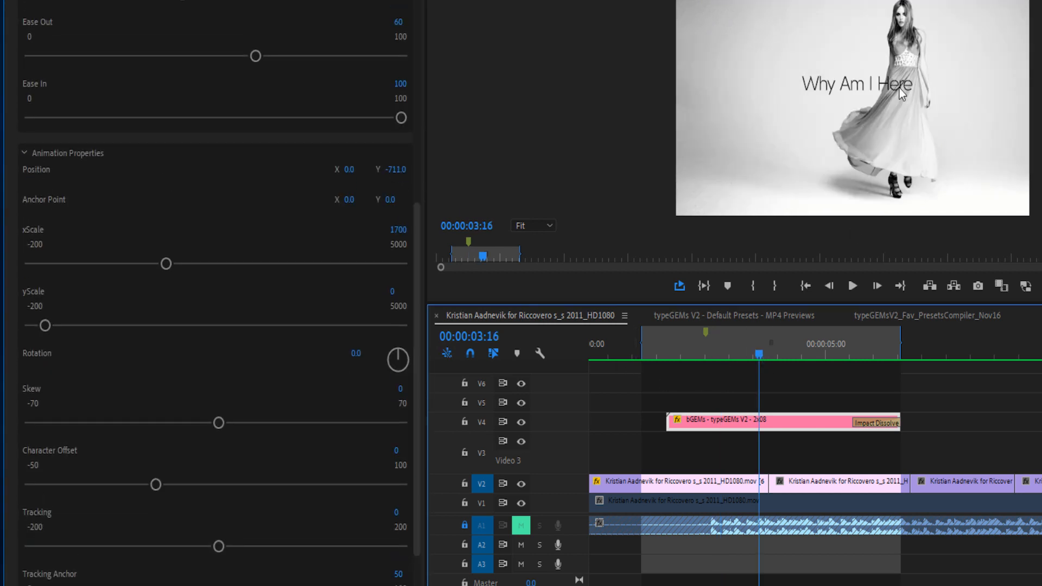
click(25, 153)
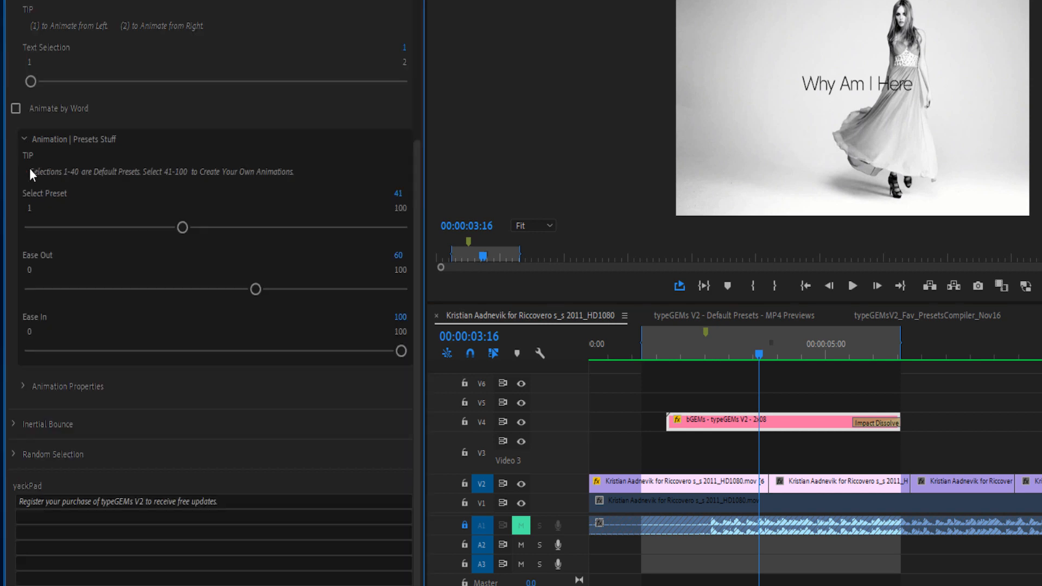
click(16, 0)
Set the title's Appearance Position to X 435 and Y 670, then render and play the marked range
click(14, 105)
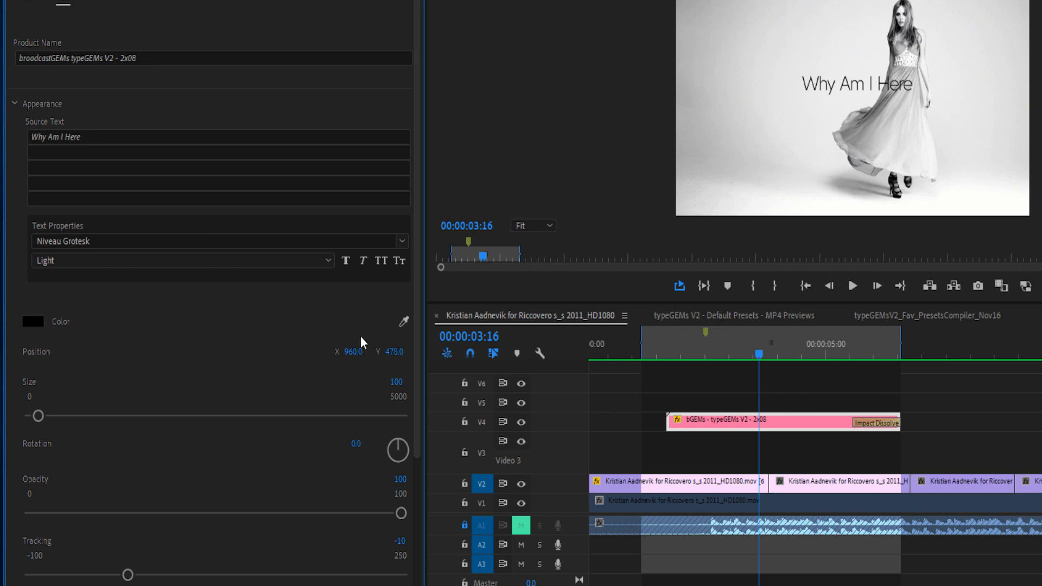
click(354, 352)
text(469)
key(Return)
drag(353, 352, 499, 352)
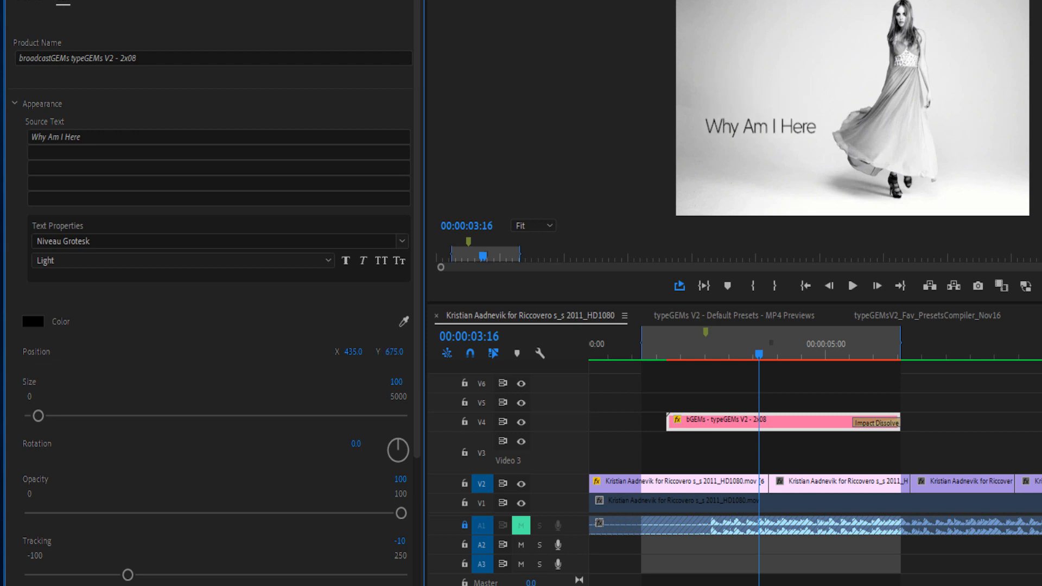
click(646, 356)
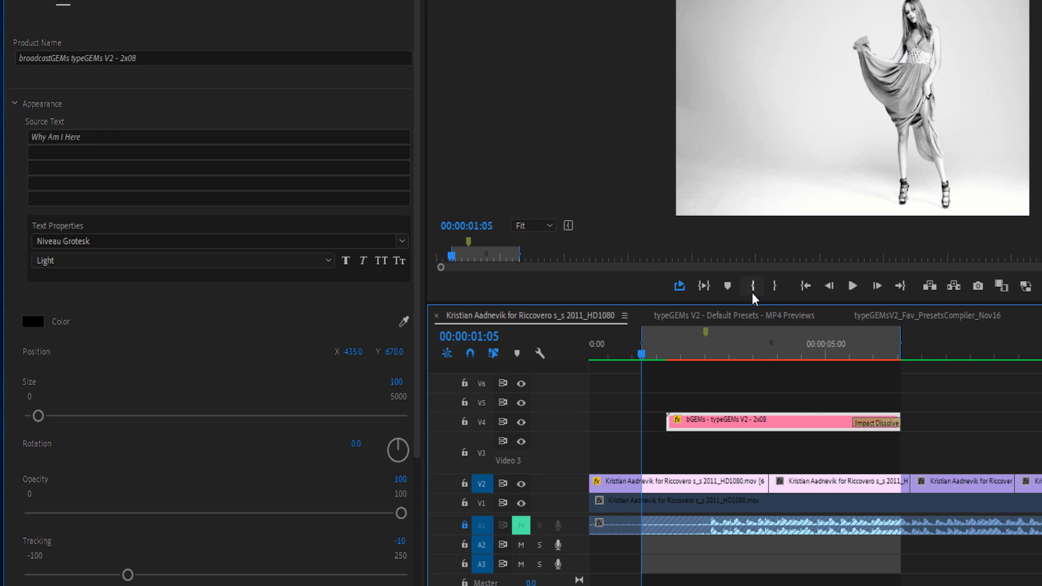
key(Return)
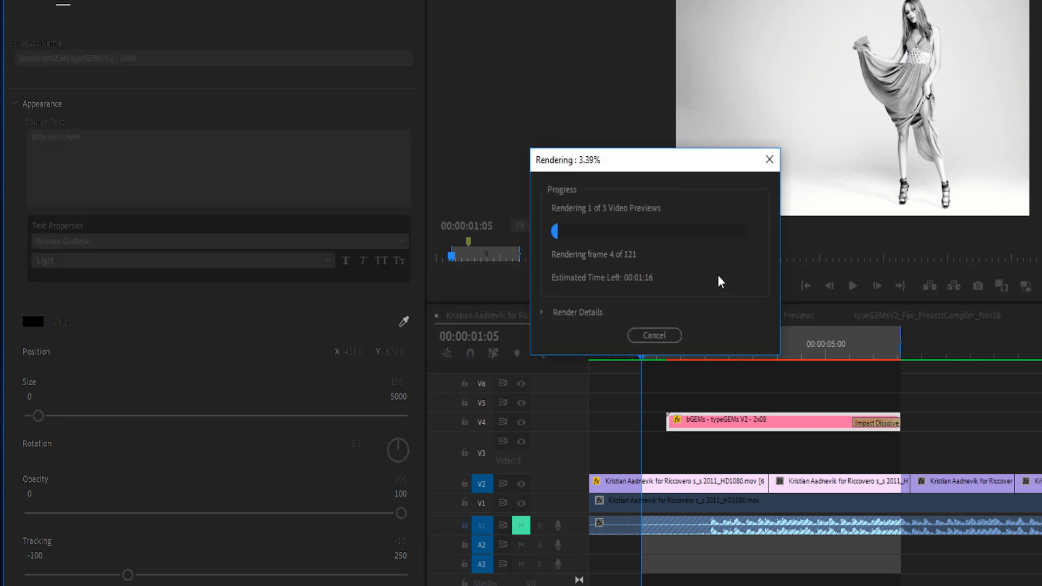
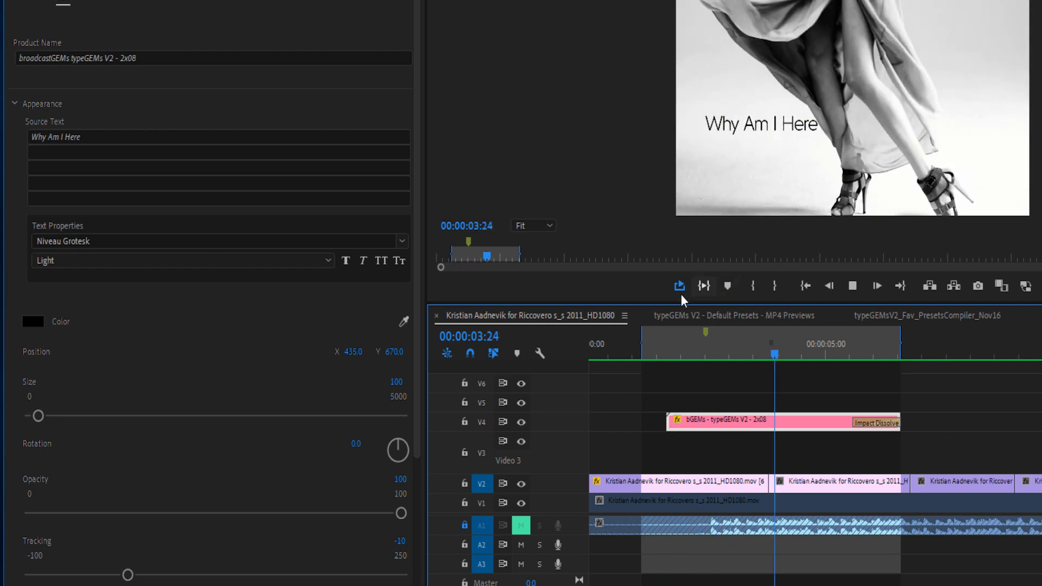
Scrub through the start of the title animation and expand the Inertial Bounce and Random Selection groups
drag(677, 339, 711, 368)
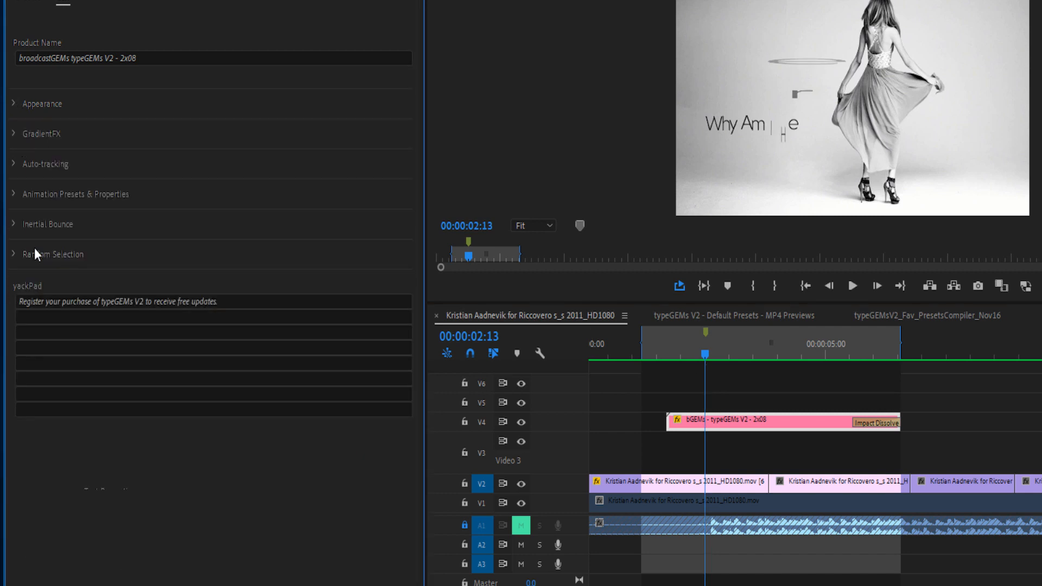
click(14, 226)
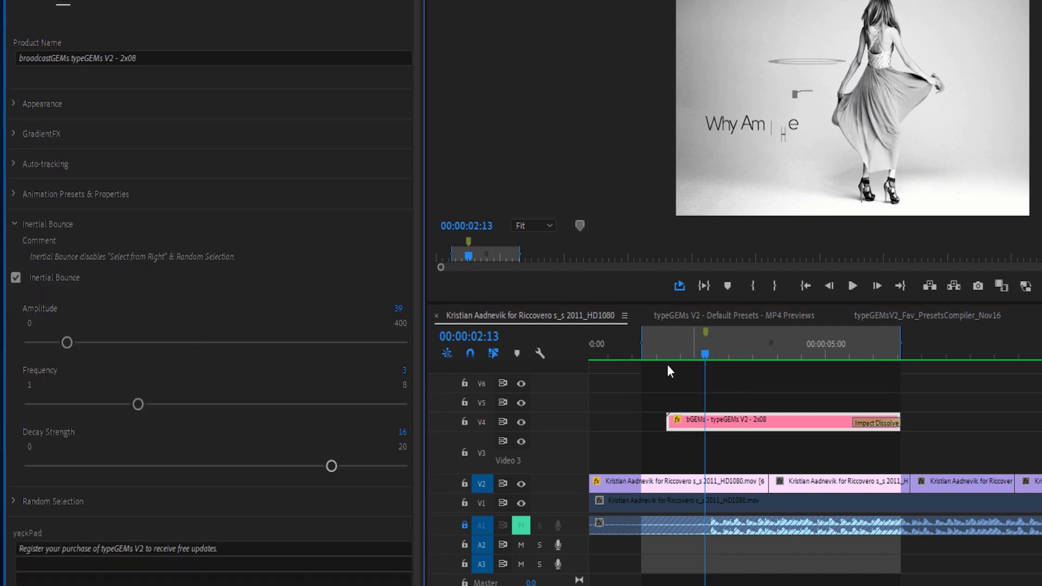
click(690, 353)
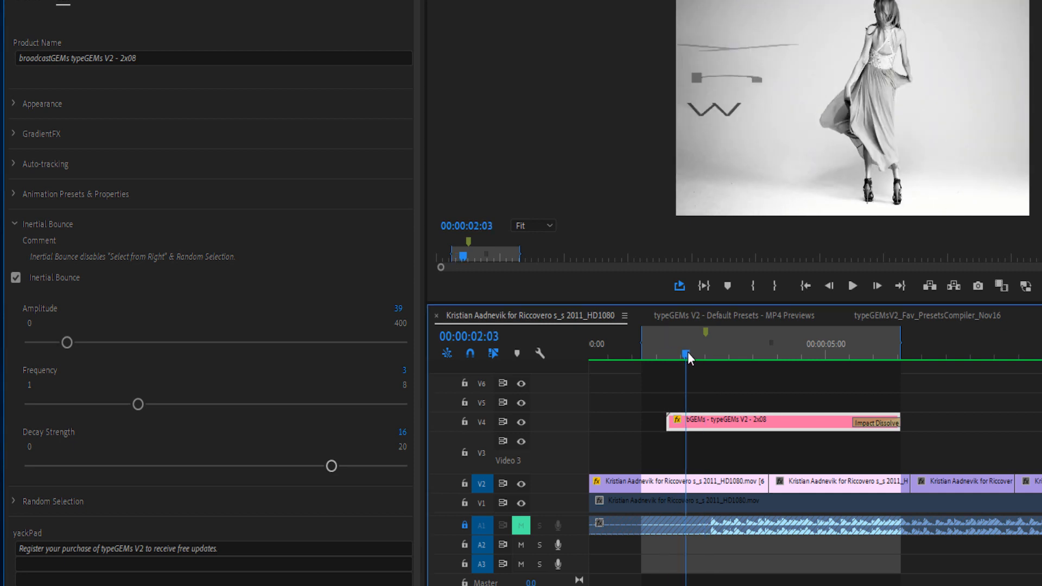
click(14, 503)
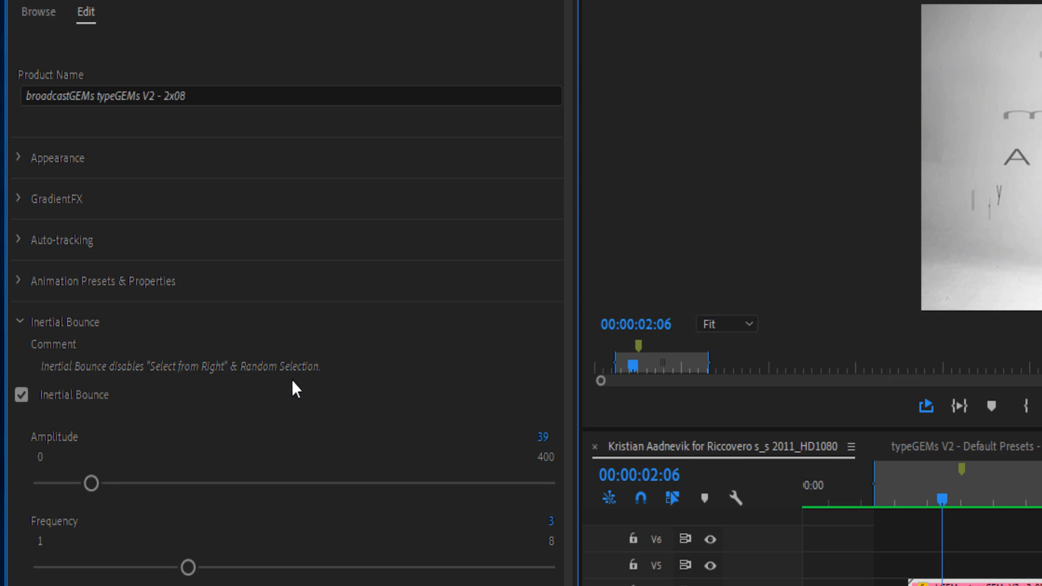
Check the Text Selection setting, then disable Inertial Bounce and collapse its group
click(19, 283)
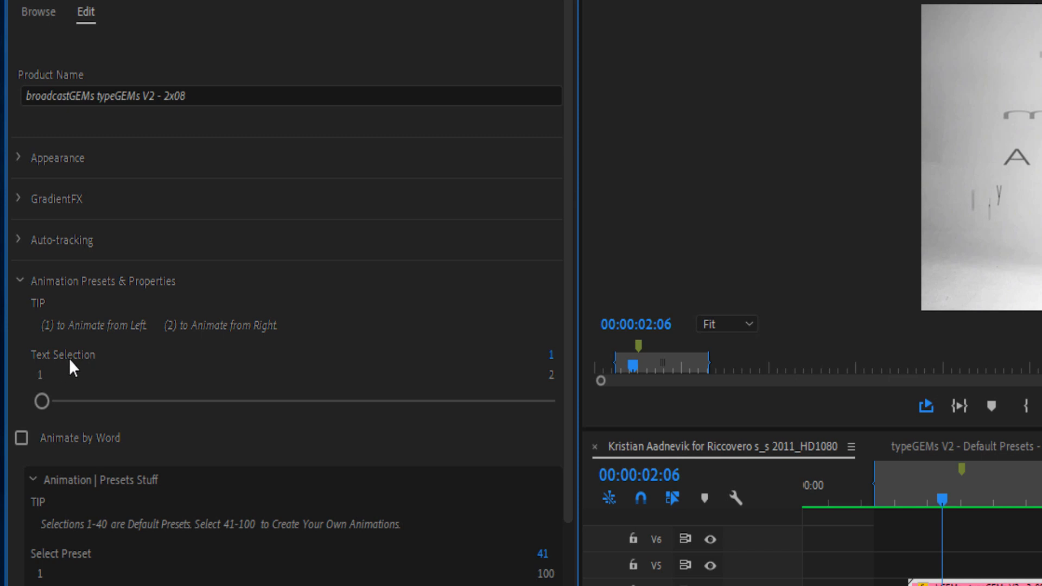
click(19, 282)
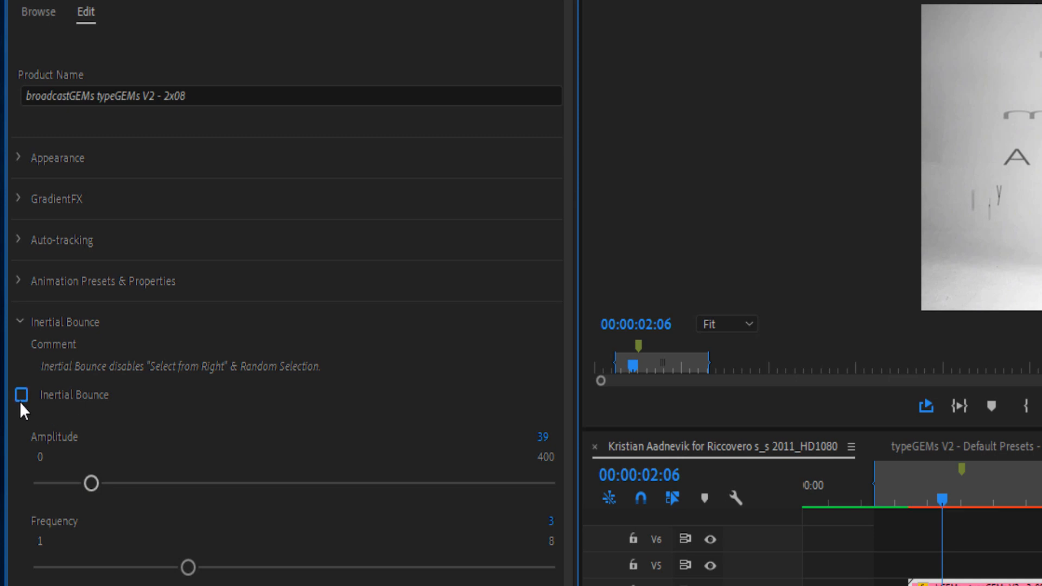
click(20, 322)
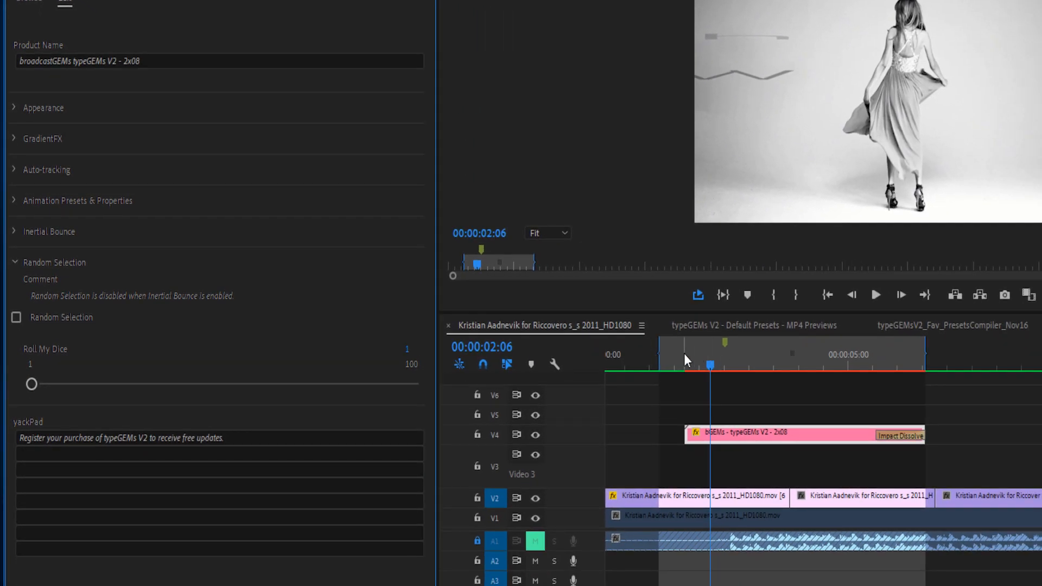
Scrub to 00:00:02:22, check the Text Selection setting and enable Random Selection
drag(685, 353, 742, 369)
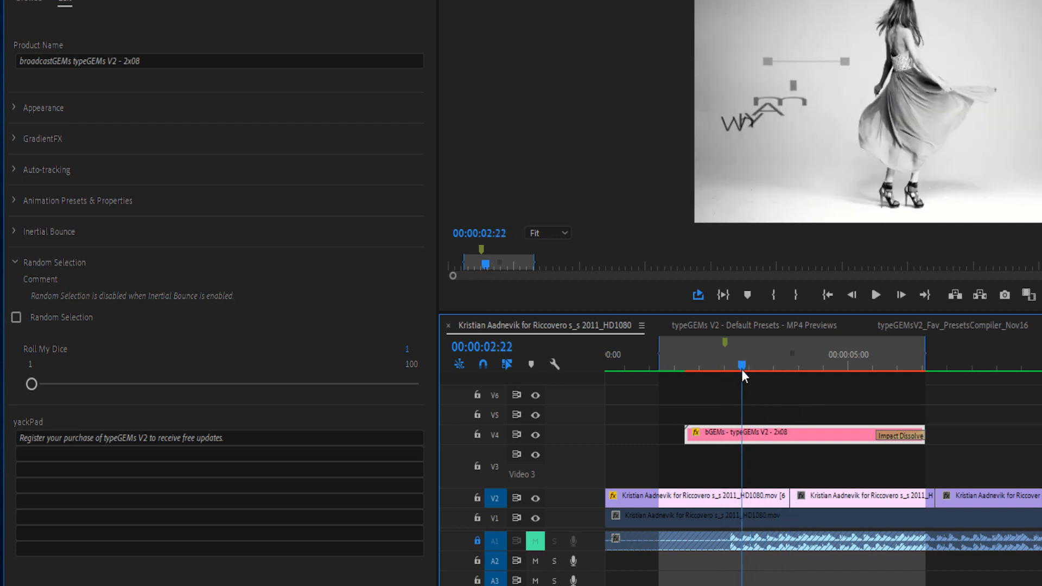
click(14, 200)
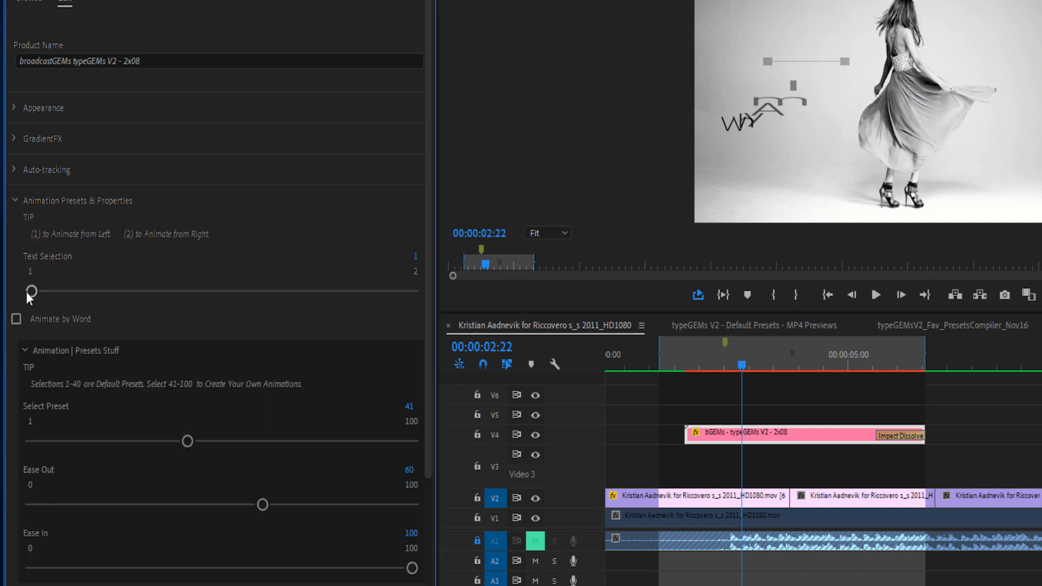
click(16, 200)
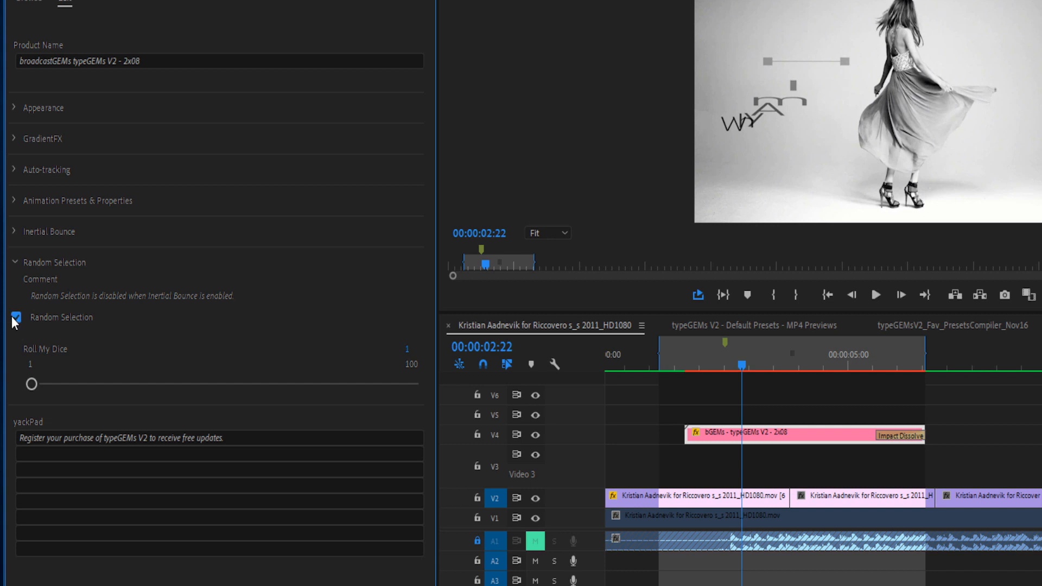
Play the randomized title animation in the maximized program monitor, restore the layout and park the playhead at 00:00:02:20
drag(679, 358, 670, 354)
key(space)
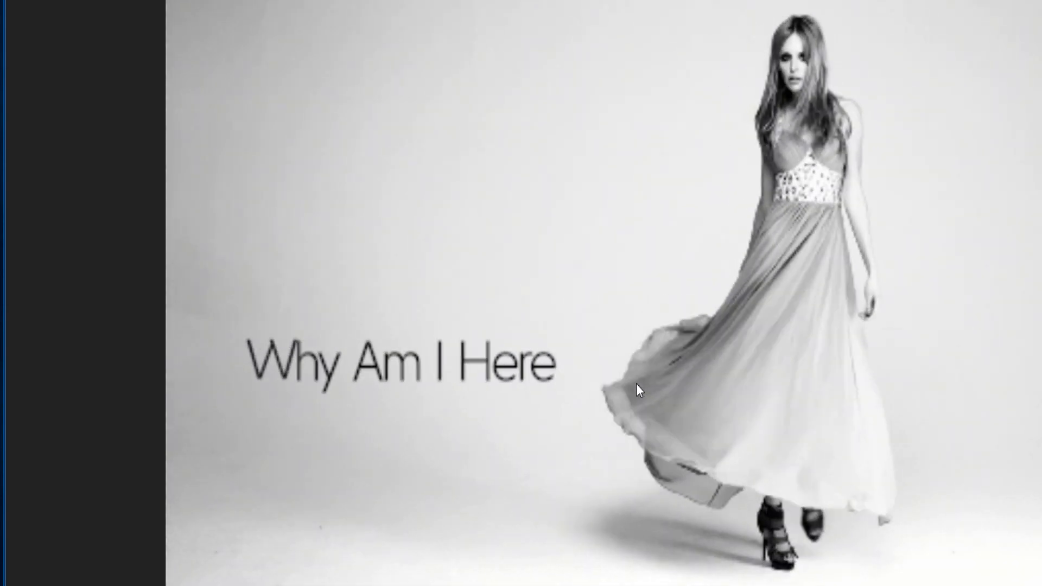
key(grave)
drag(724, 353, 748, 347)
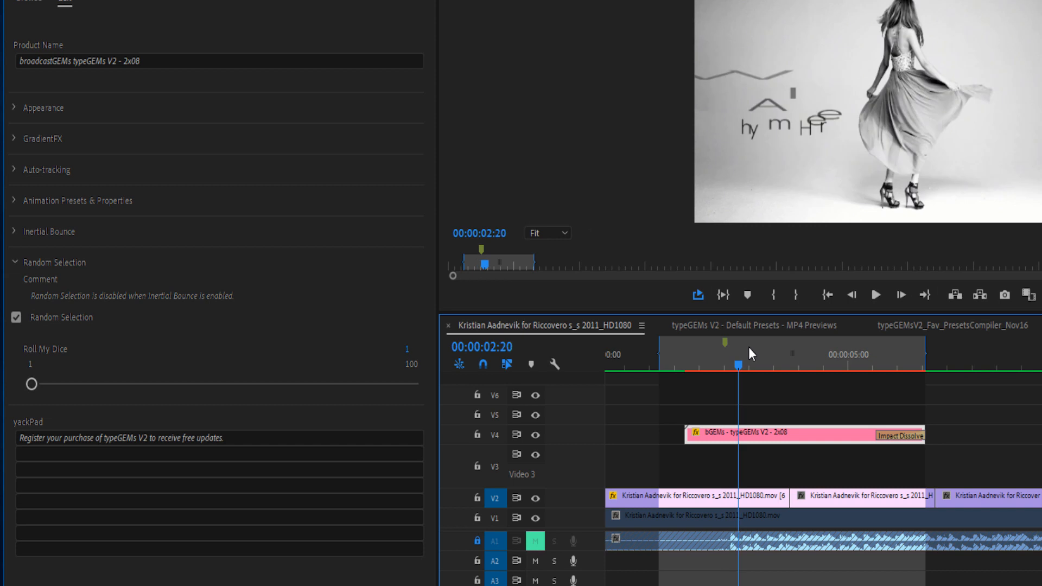
Collapse Random Selection, expand the title's Animation Properties and enlarge the program preview to 50%
click(15, 261)
click(14, 200)
drag(429, 285, 432, 472)
click(24, 436)
click(709, 188)
key(=)
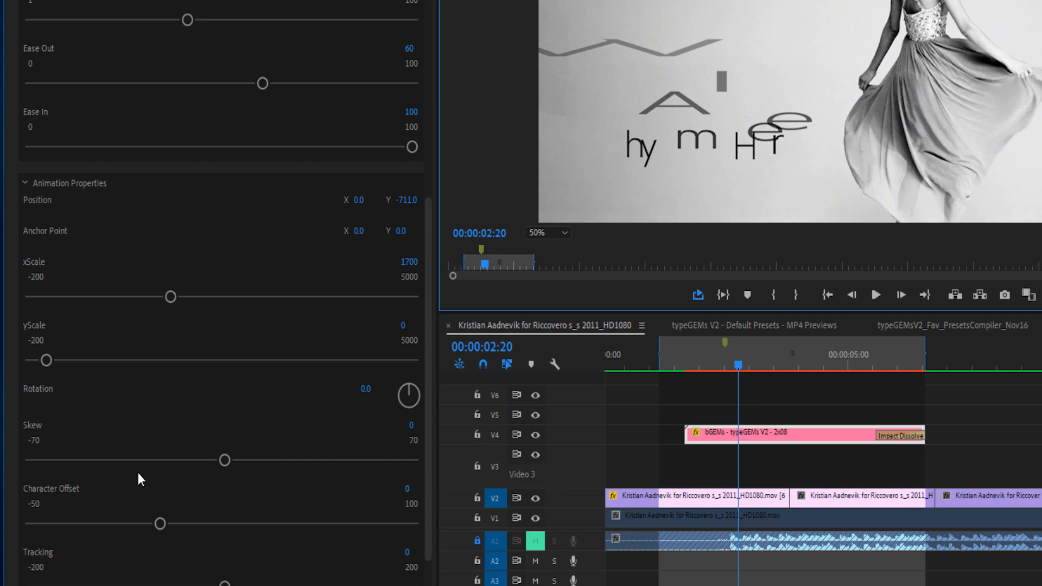
Set the title's Blur animation property to X 50 and Y 50
click(426, 545)
scroll(391, 554, down, 3)
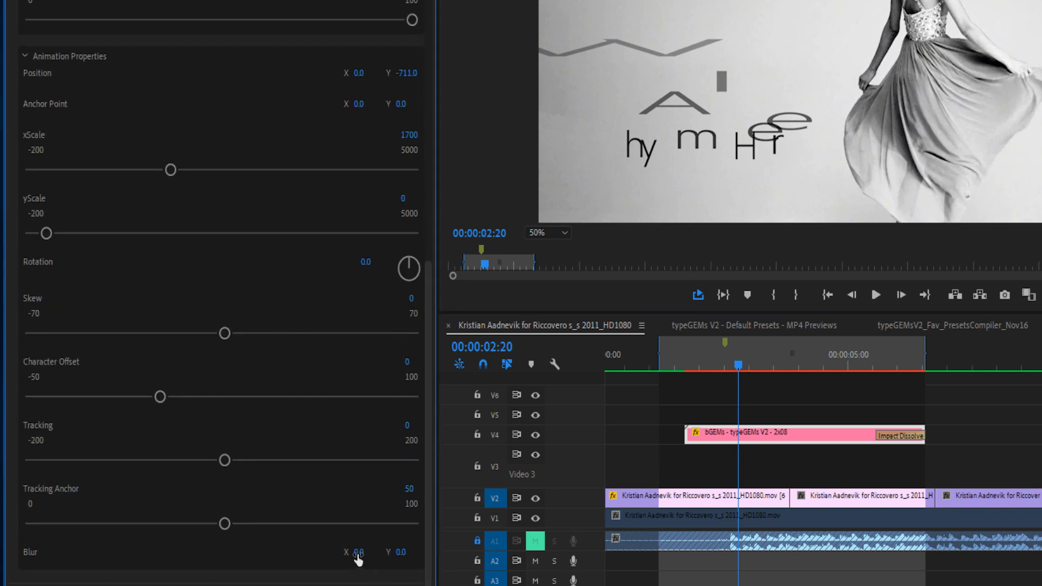
text(50)
key(Tab)
text(50)
key(Return)
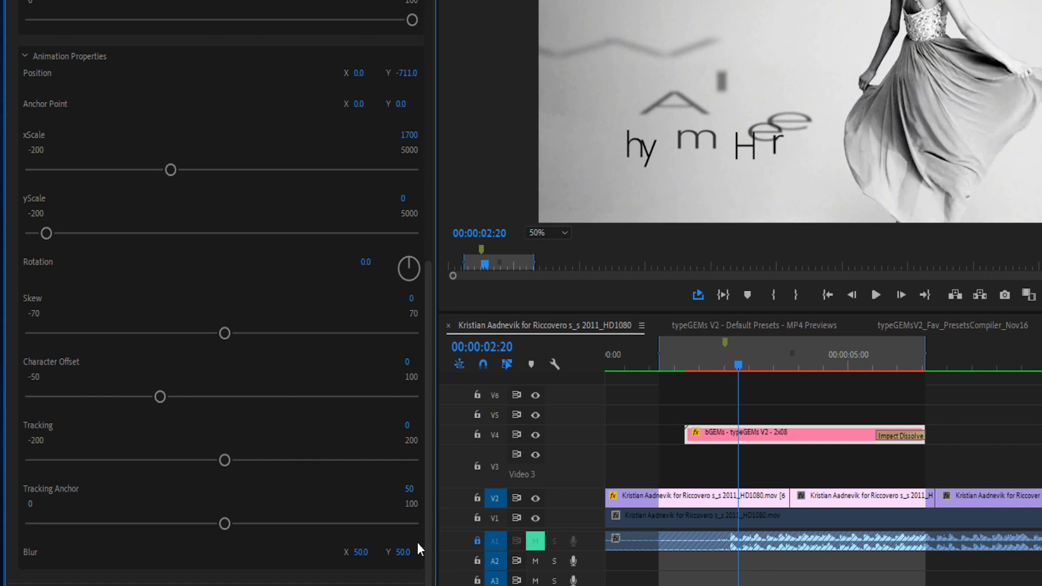
Preview the blurred title animation, reduce the program preview to 25% and park the playhead at 00:00:02:07
click(664, 358)
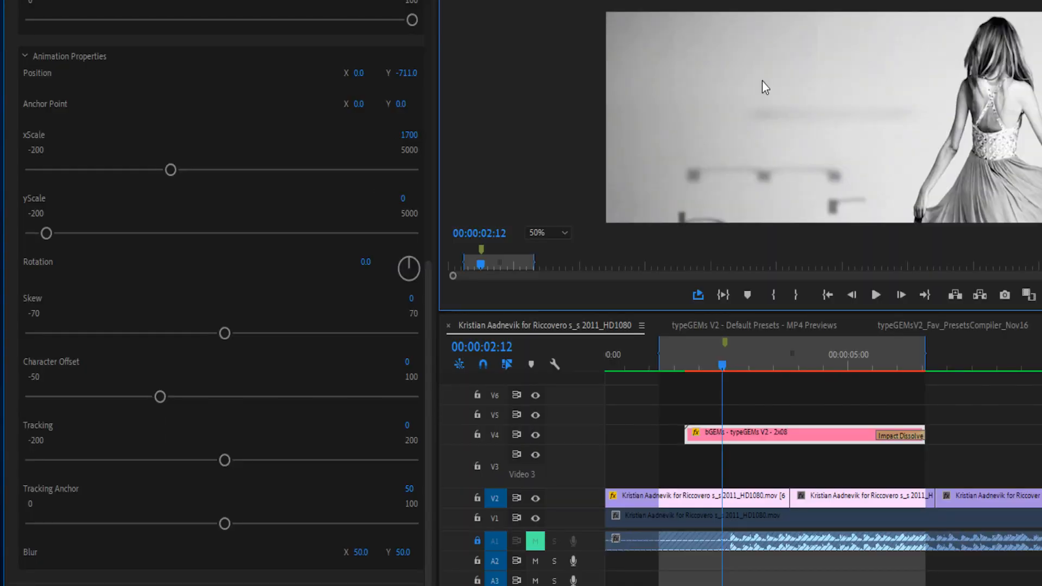
click(712, 362)
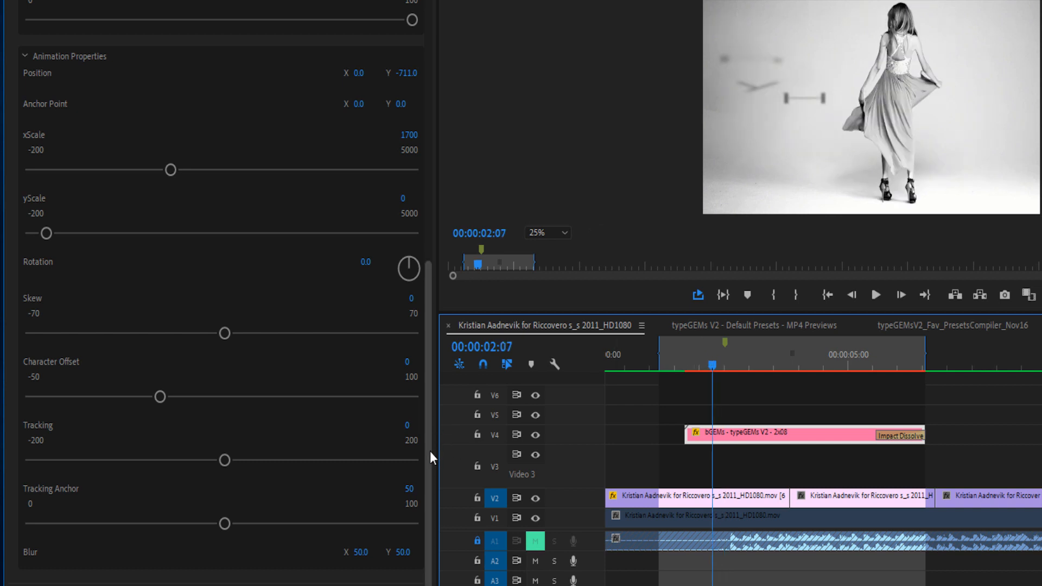
Review the title's settings from the presets down to the yackPad notes, and collapse Animation Presets & Properties
drag(430, 452, 437, 497)
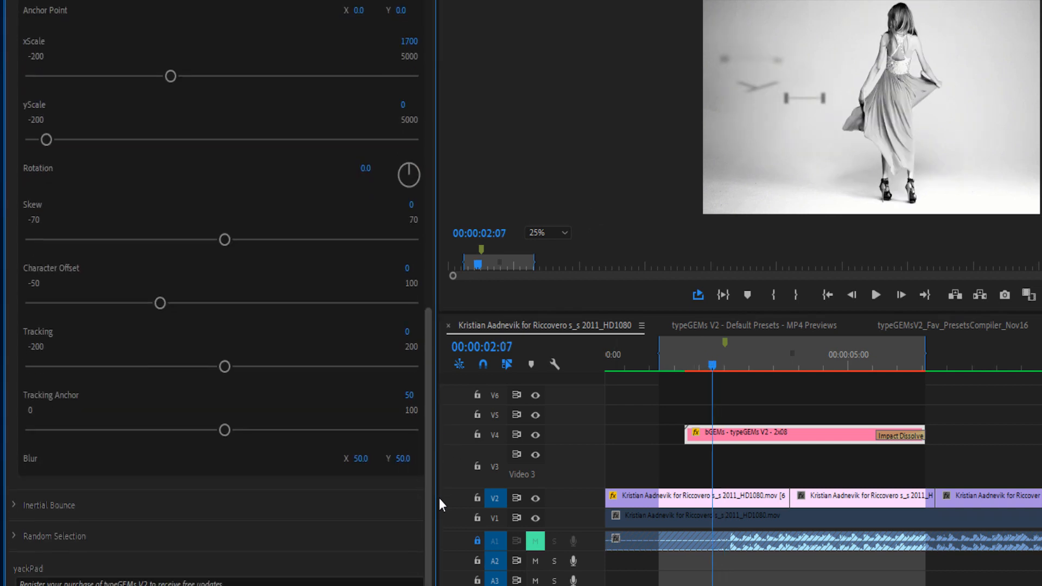
click(73, 582)
triple_click(74, 582)
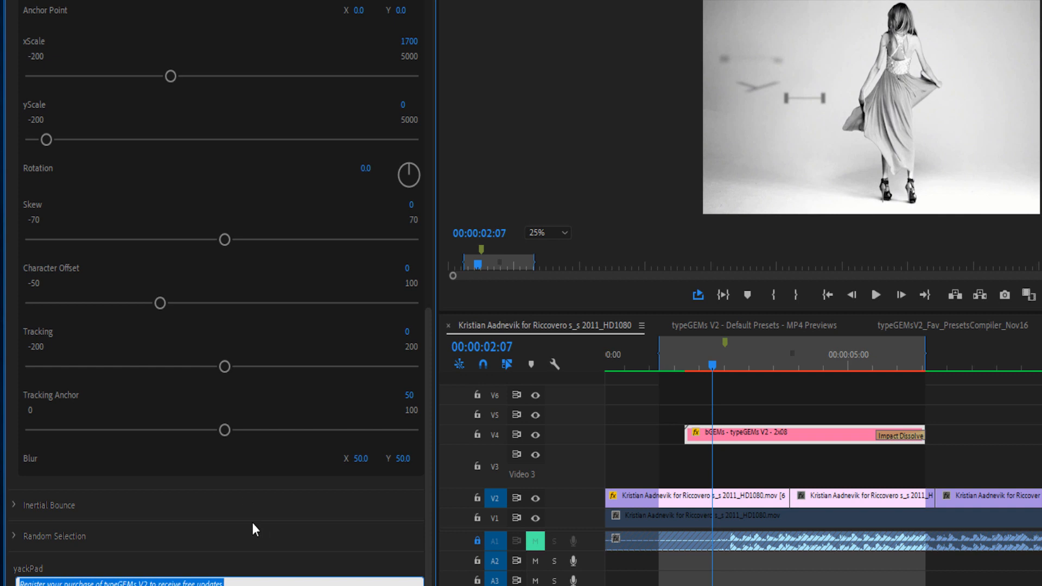
drag(430, 408, 430, 66)
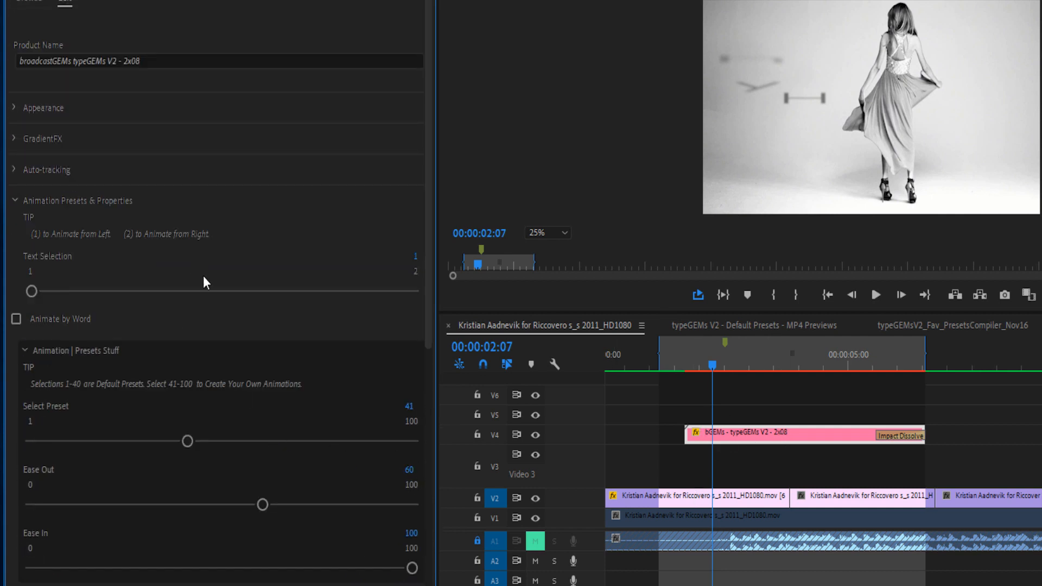
scroll(211, 527, down, 2)
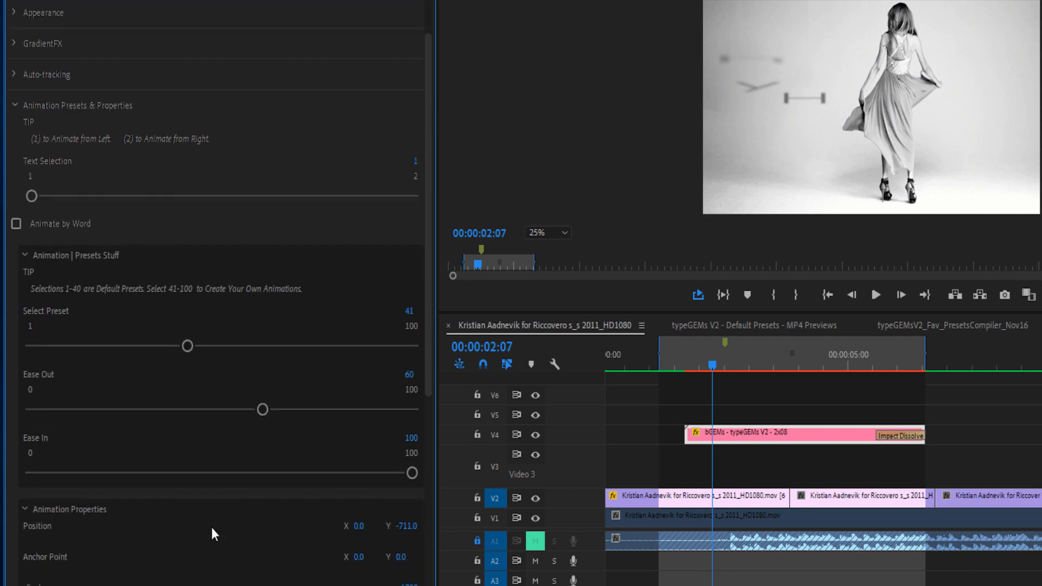
scroll(212, 527, up, 1)
drag(429, 338, 429, 585)
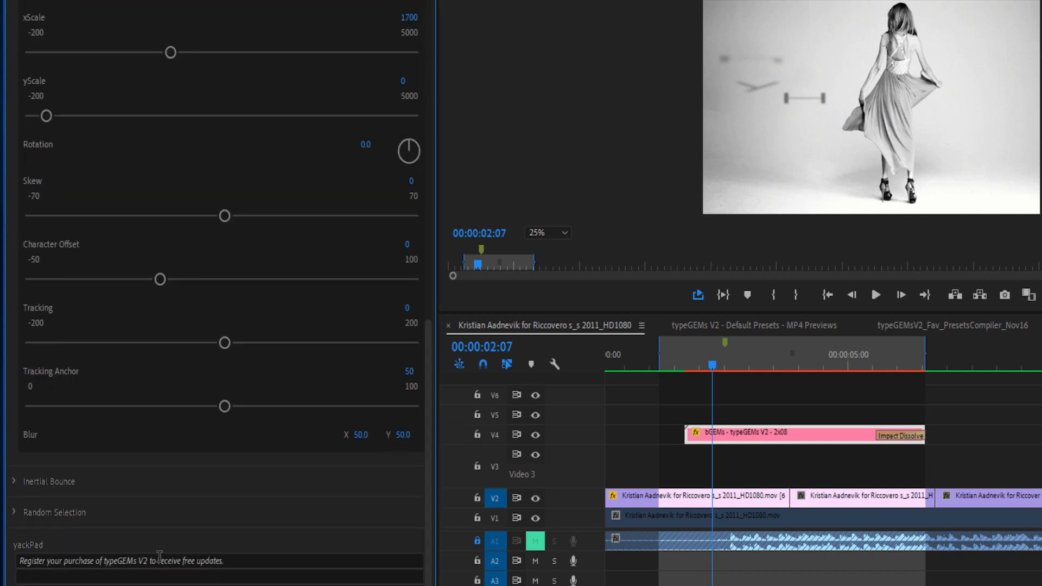
drag(426, 397, 436, 237)
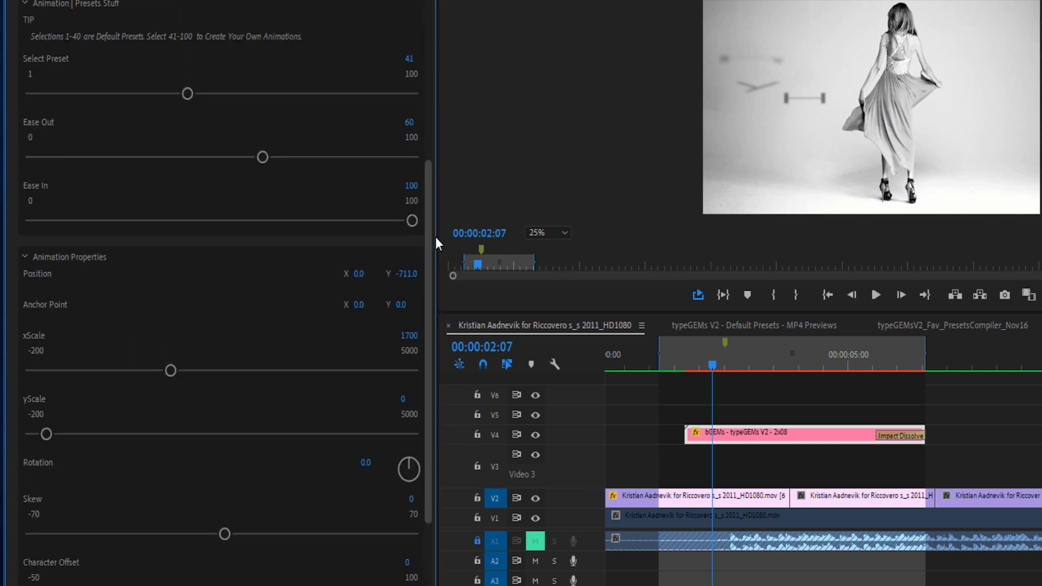
drag(435, 237, 425, 96)
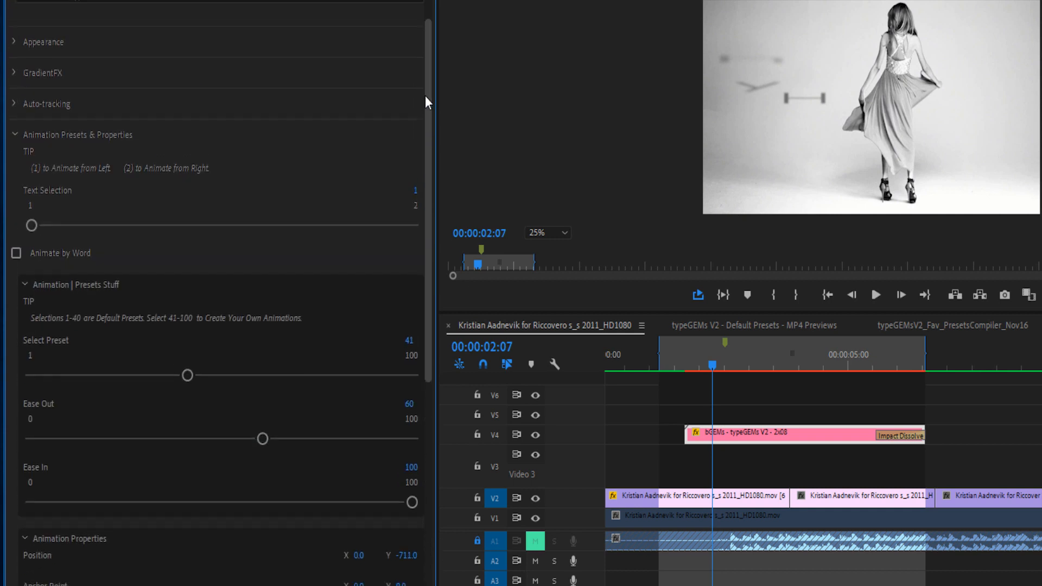
click(16, 135)
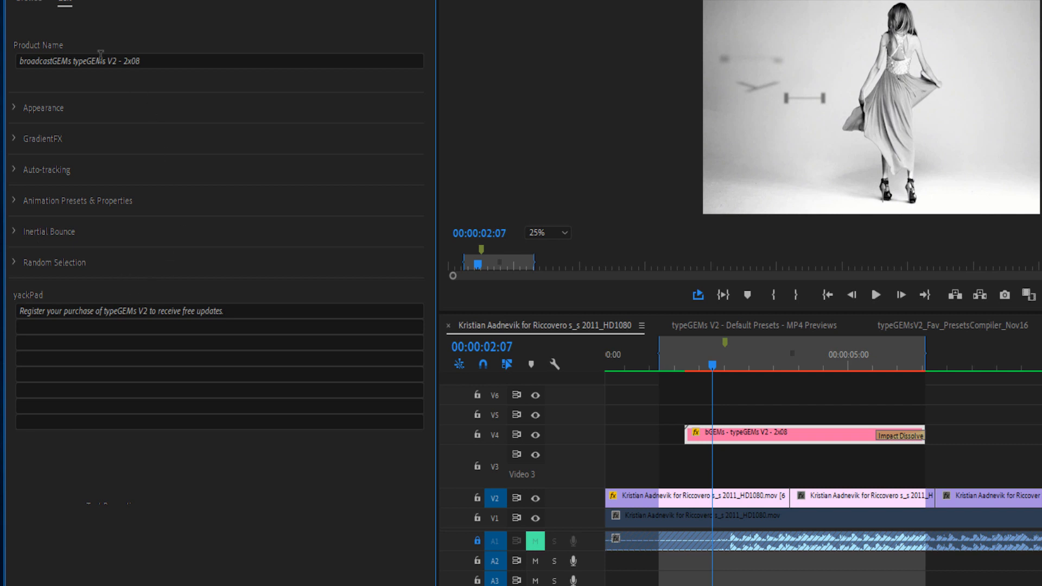
Play the title animation from 00:00:01:18 and park the playhead at 00:00:02:13
click(684, 363)
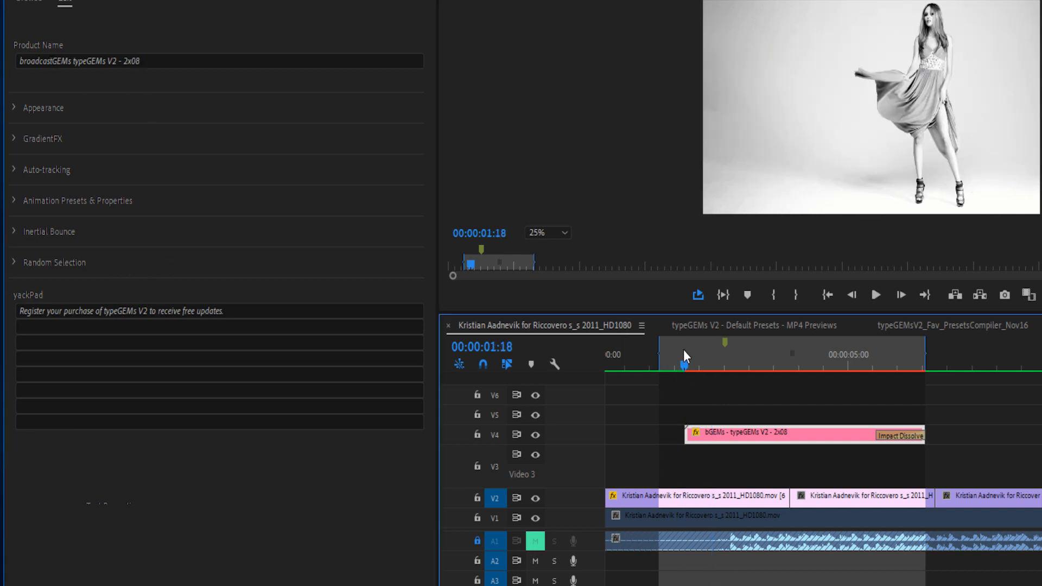
key(space)
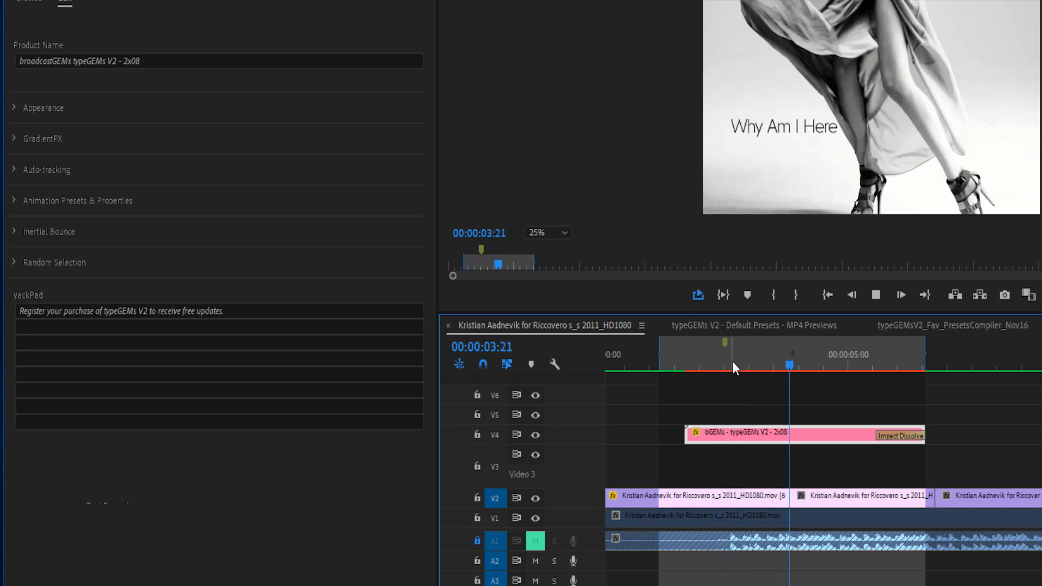
click(724, 361)
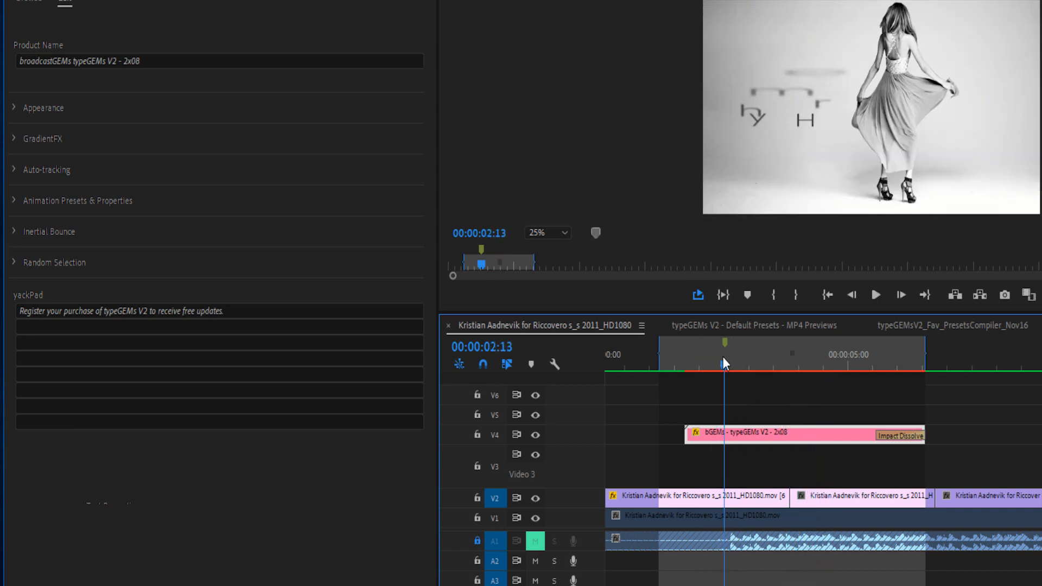